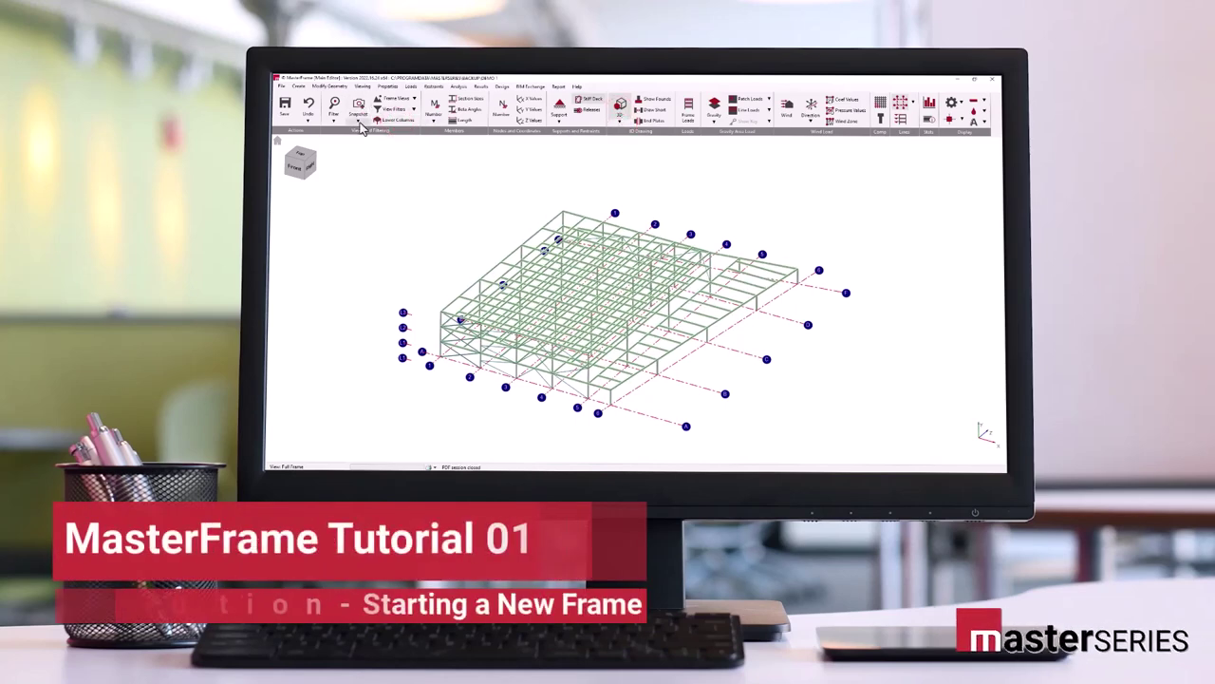
Show the plan view at Level 1 and colour the frame members by section.
left_click(408, 98)
left_click(437, 153)
left_click(413, 124)
left_click(619, 121)
left_click(632, 154)
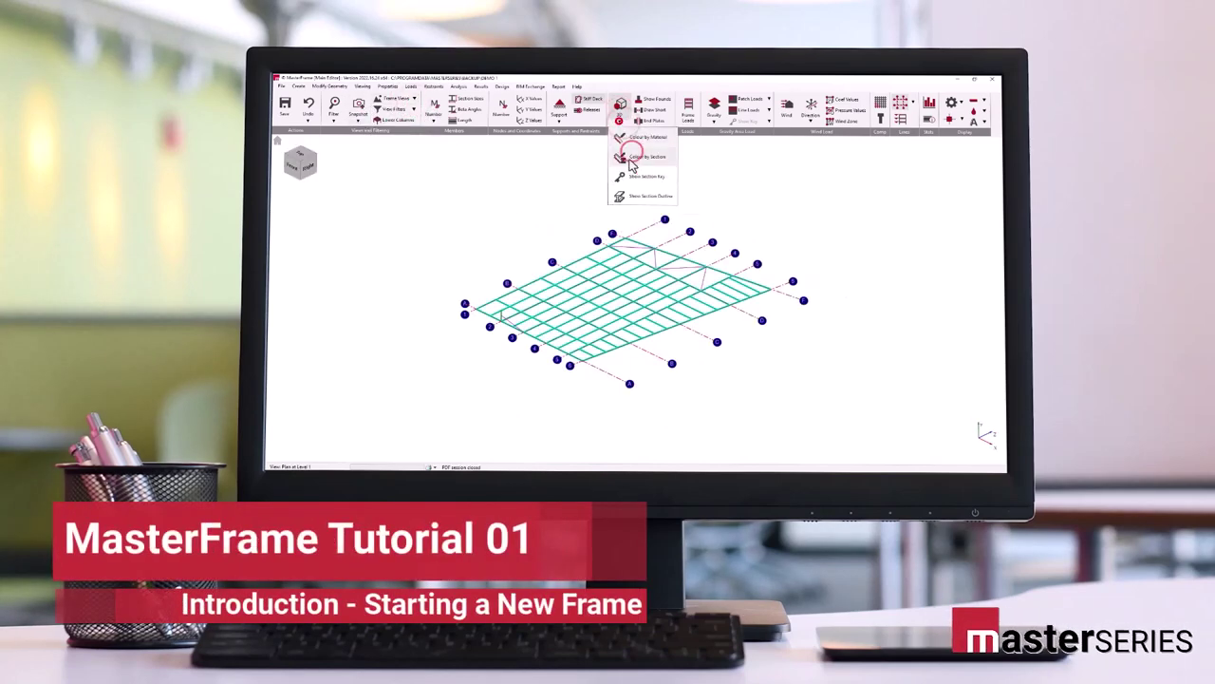
Save the current Level 1 plan view as a snapshot named First Floor Steel.
scroll(642, 265, "up", 3)
left_click(358, 104)
type("First Floor Steel")
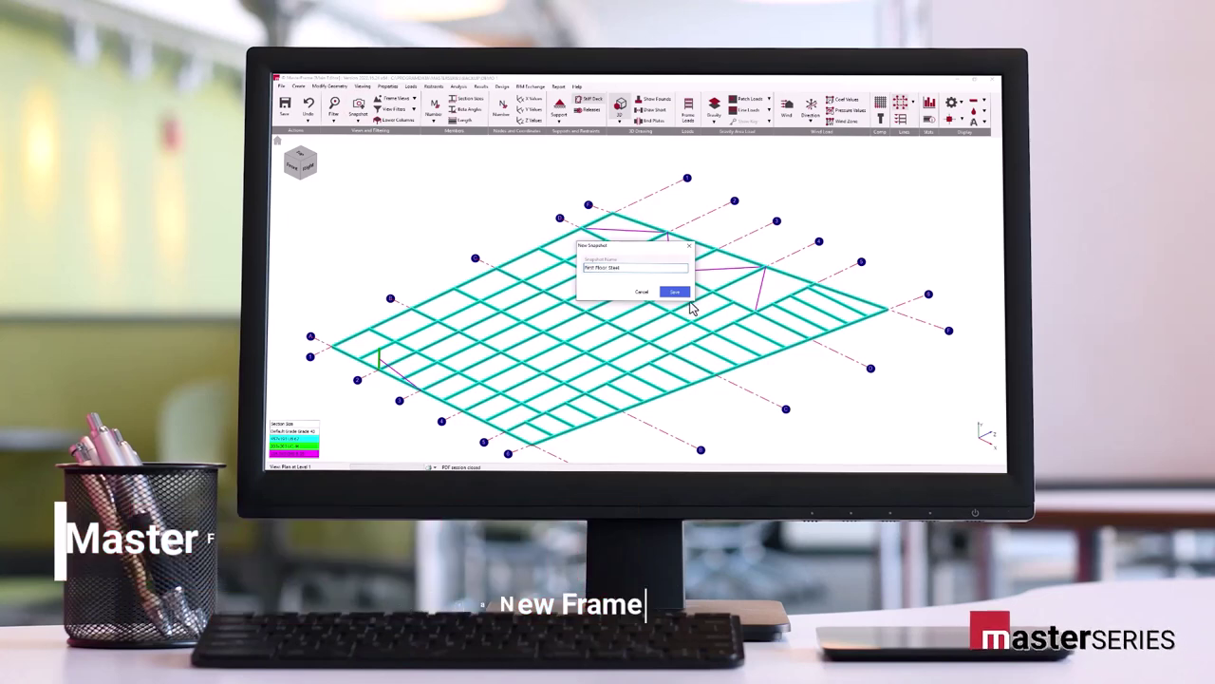
left_click(674, 292)
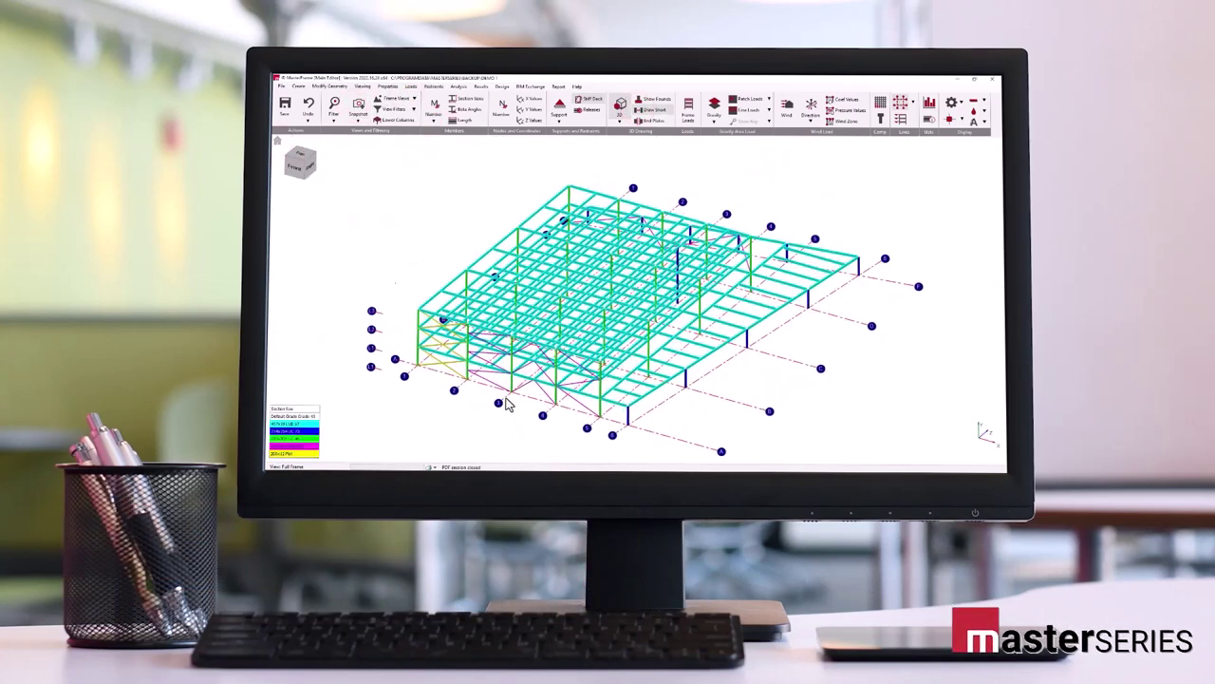
Generate snapshots automatically from the existing frame views.
left_click(358, 119)
left_click(384, 178)
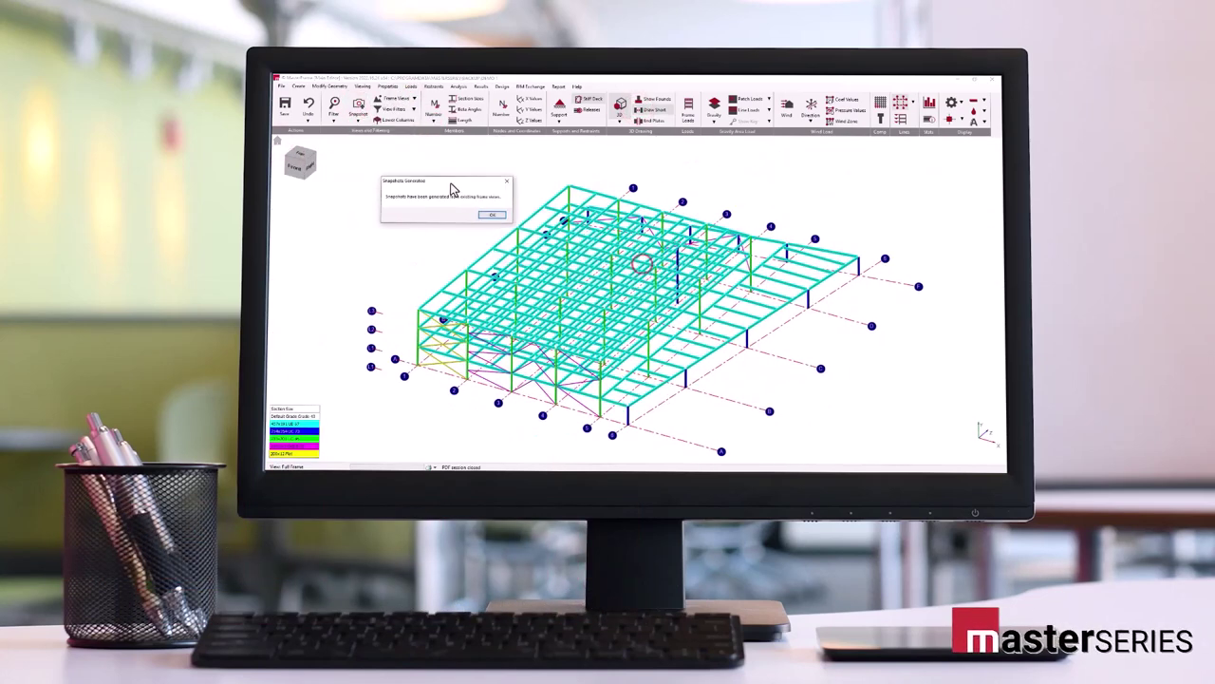
left_click(492, 215)
Browse through the saved snapshots, including the Rear Elevation.
left_click(358, 119)
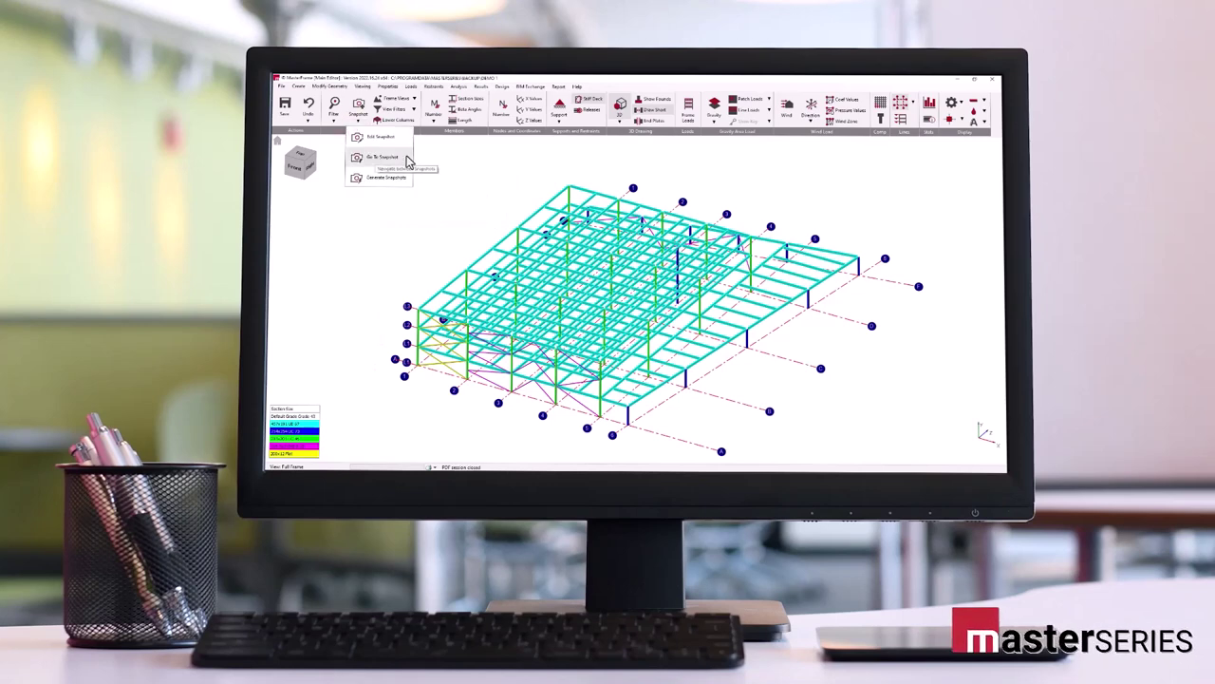
left_click(382, 156)
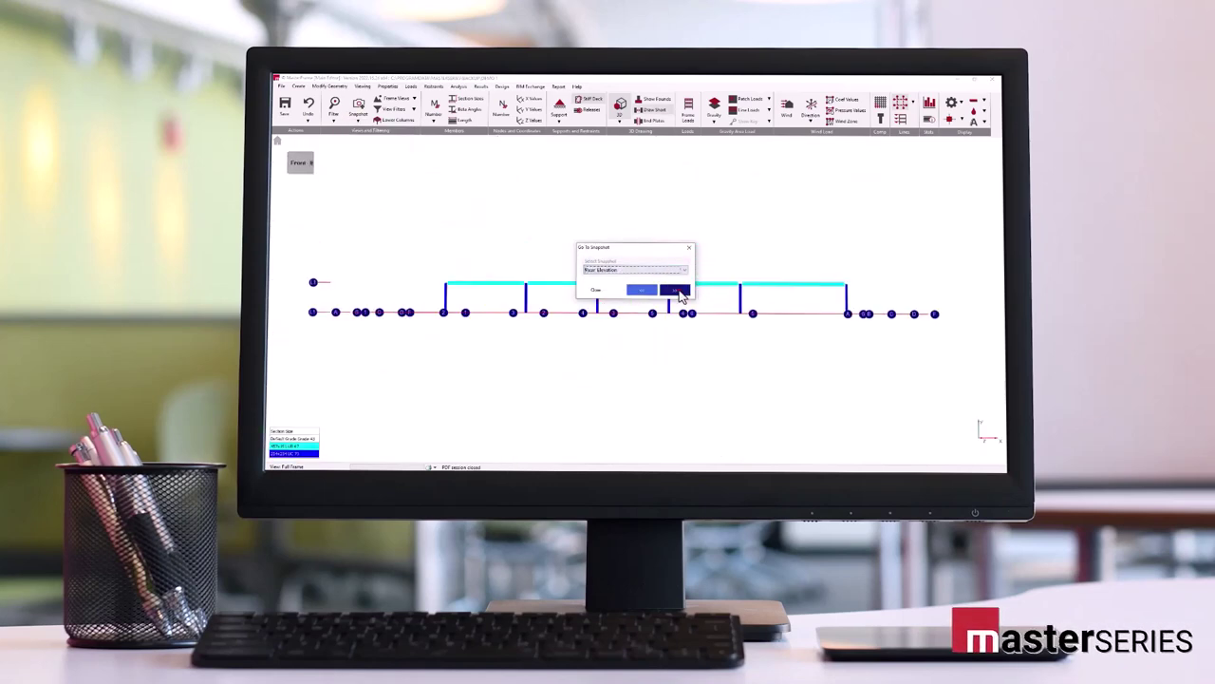
left_click(642, 291)
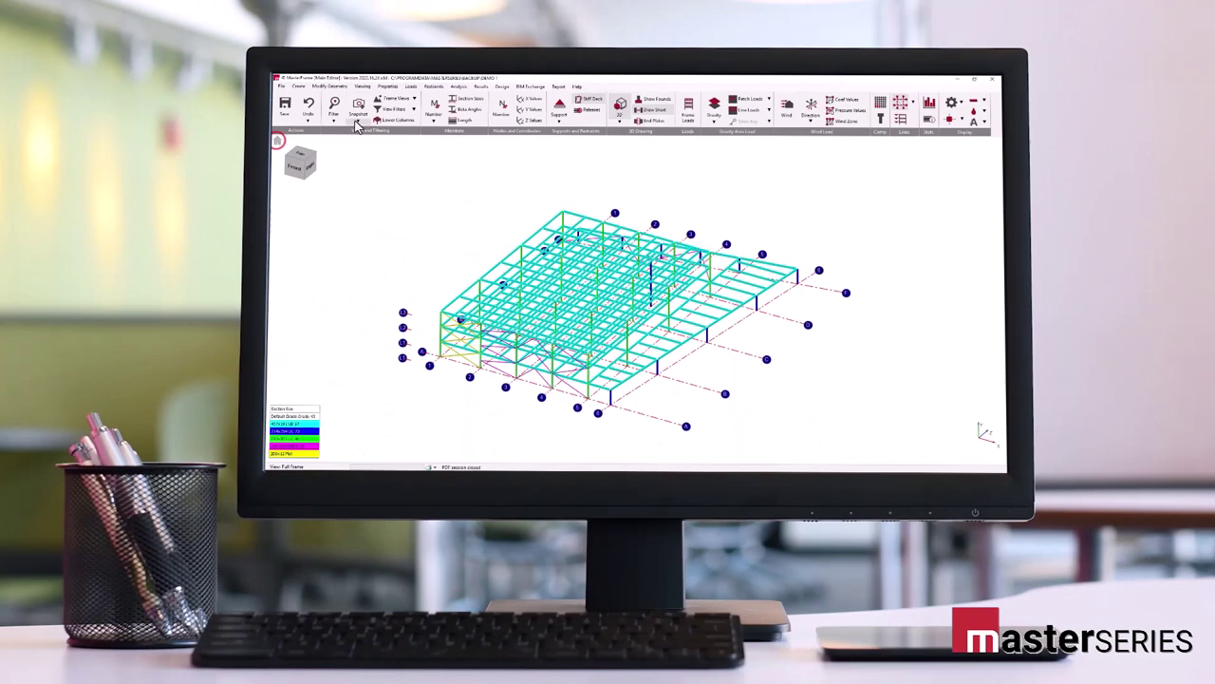
Delete the First Floor Steel snapshot from the list of saved snapshots.
left_click(358, 107)
left_click(372, 137)
left_click(643, 251)
left_click(638, 258)
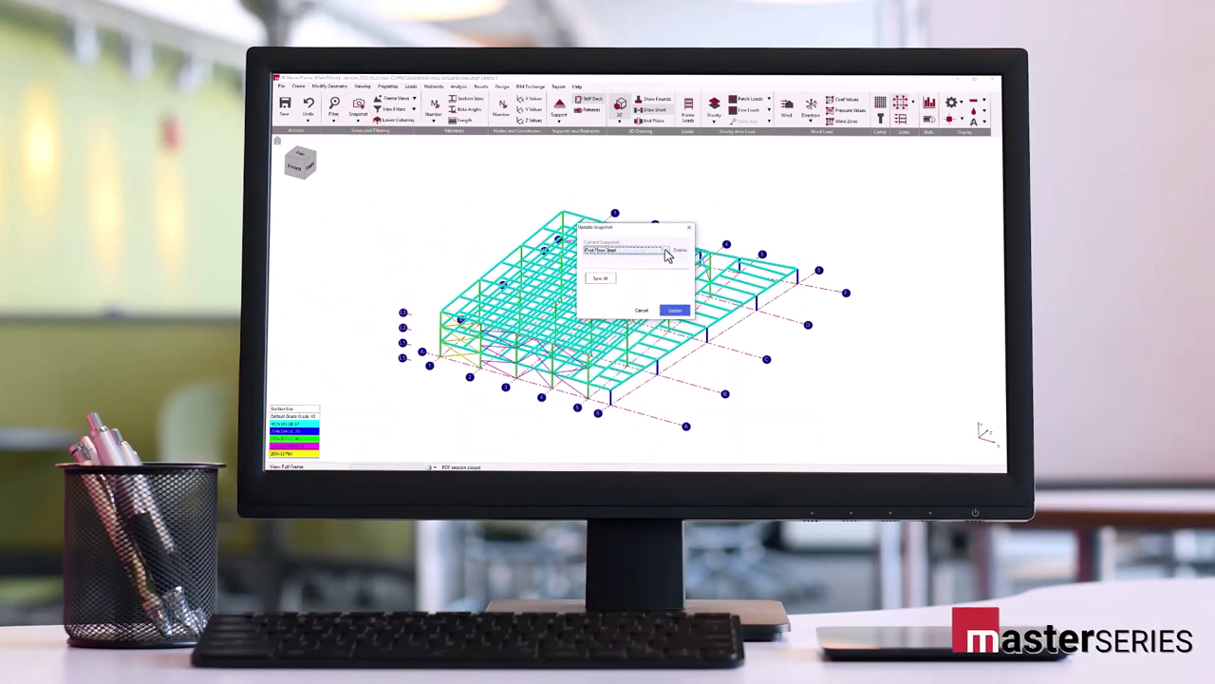
left_click(680, 250)
left_click(681, 295)
left_click(656, 251)
left_click(622, 386)
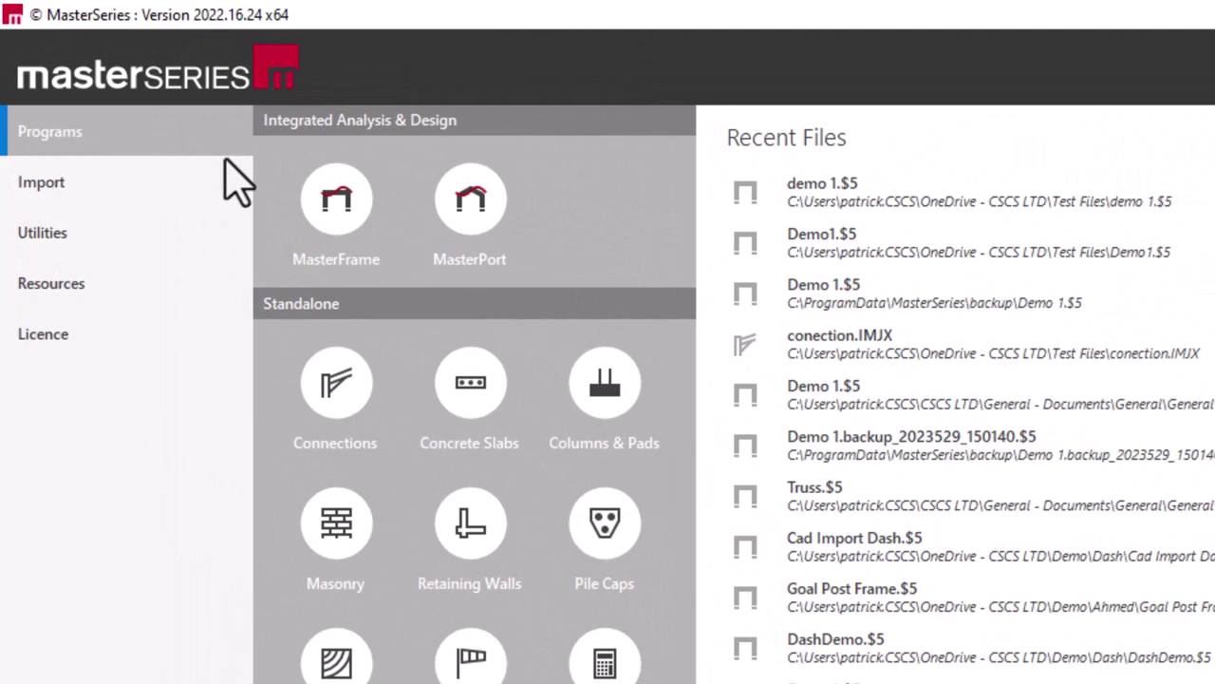
Start MasterFrame and create a new file named Demo2 in the Test Files folder.
mouse_move(327, 159)
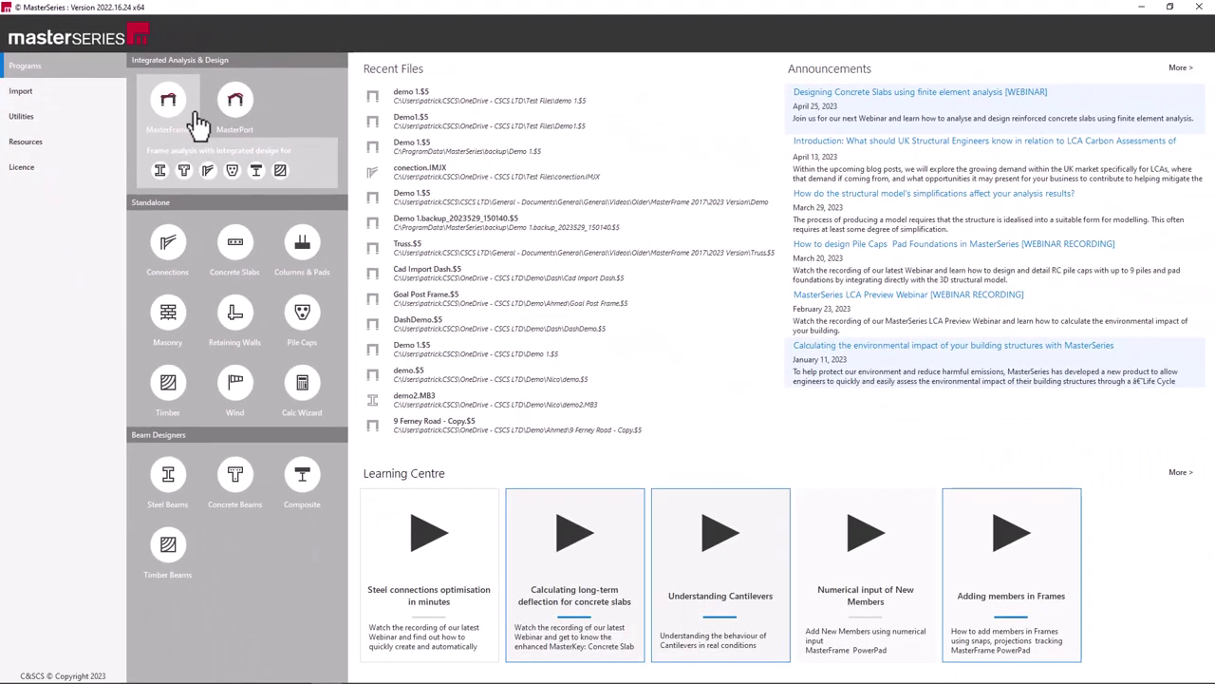
left_click(387, 225)
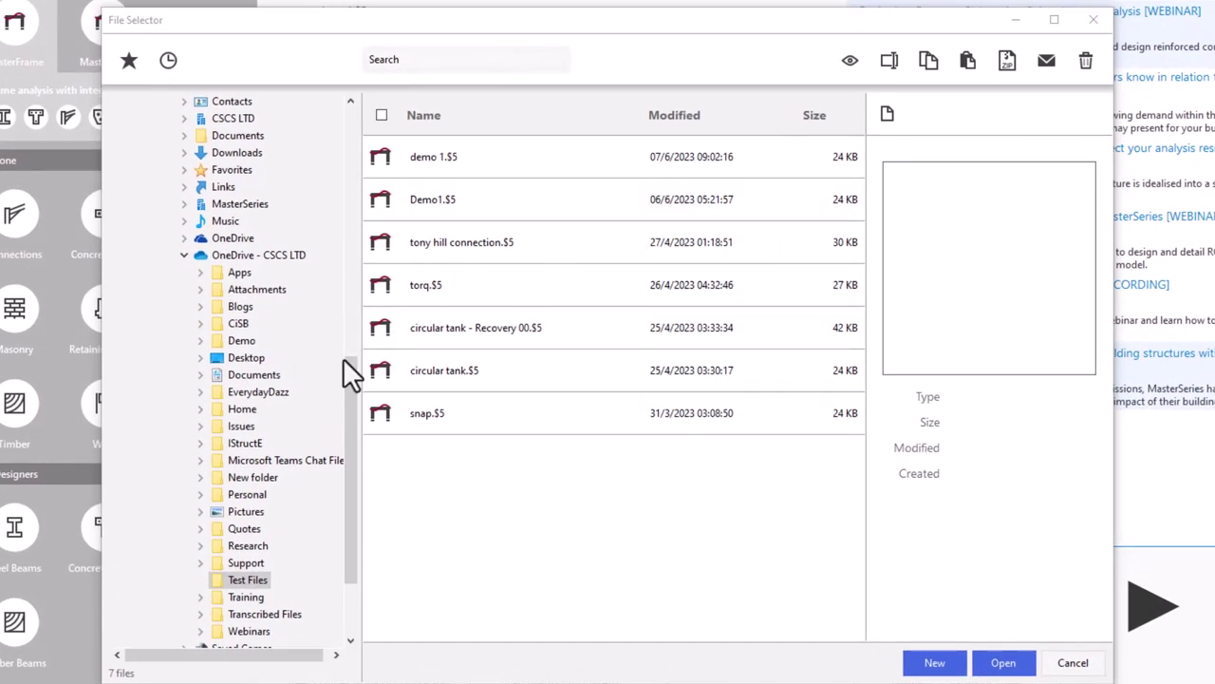
left_click_drag(351, 373, 326, 434)
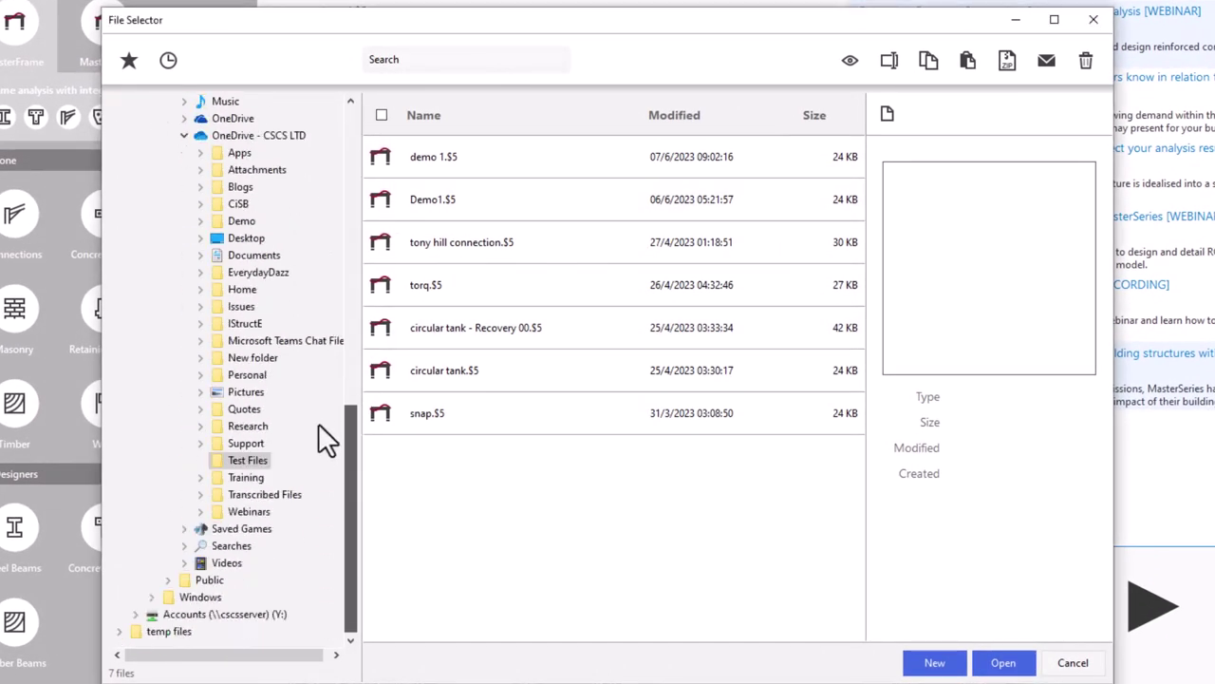
left_click(935, 663)
left_click_drag(622, 289, 594, 224)
type("Demo2")
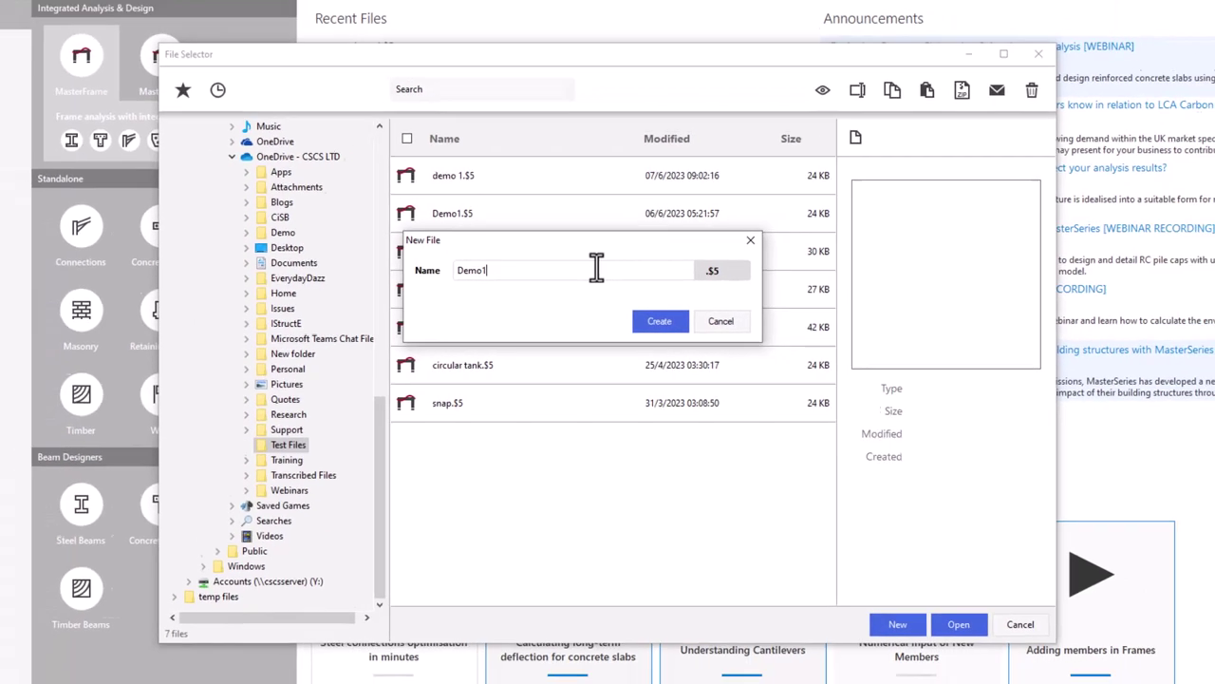
key("Return")
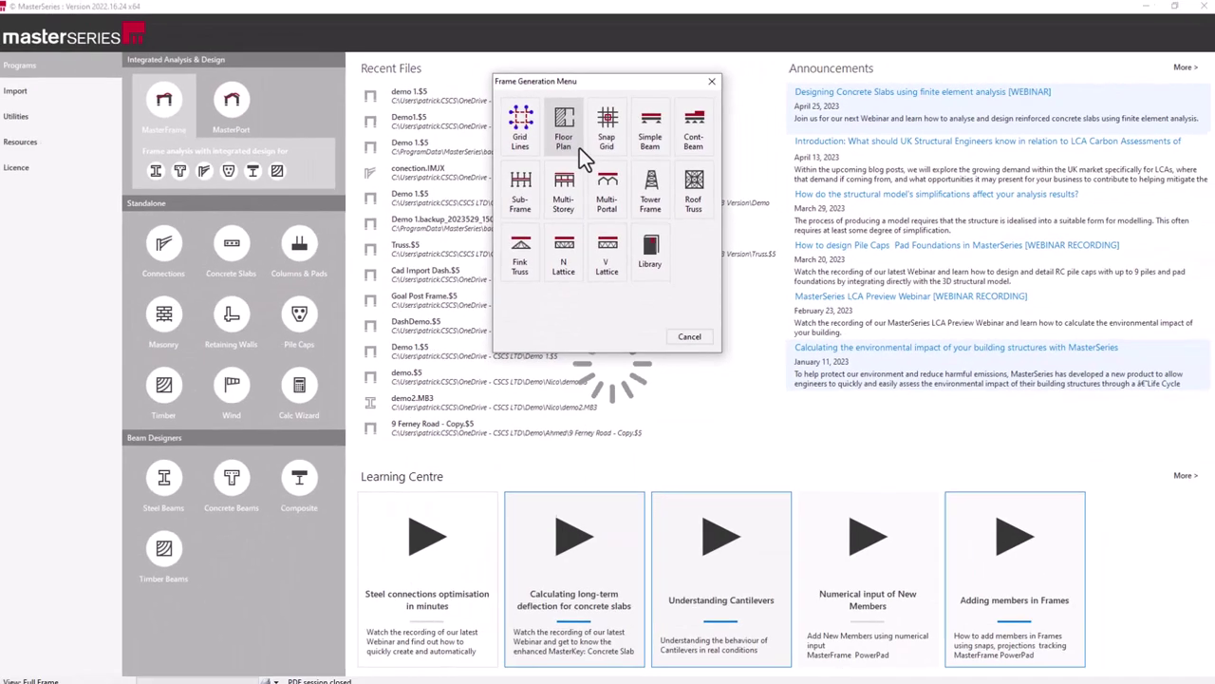
Start a floor plan frame and set No. of Z to 6, default X spacing to 4 m and default Z spacing to 8 m.
left_click(582, 150)
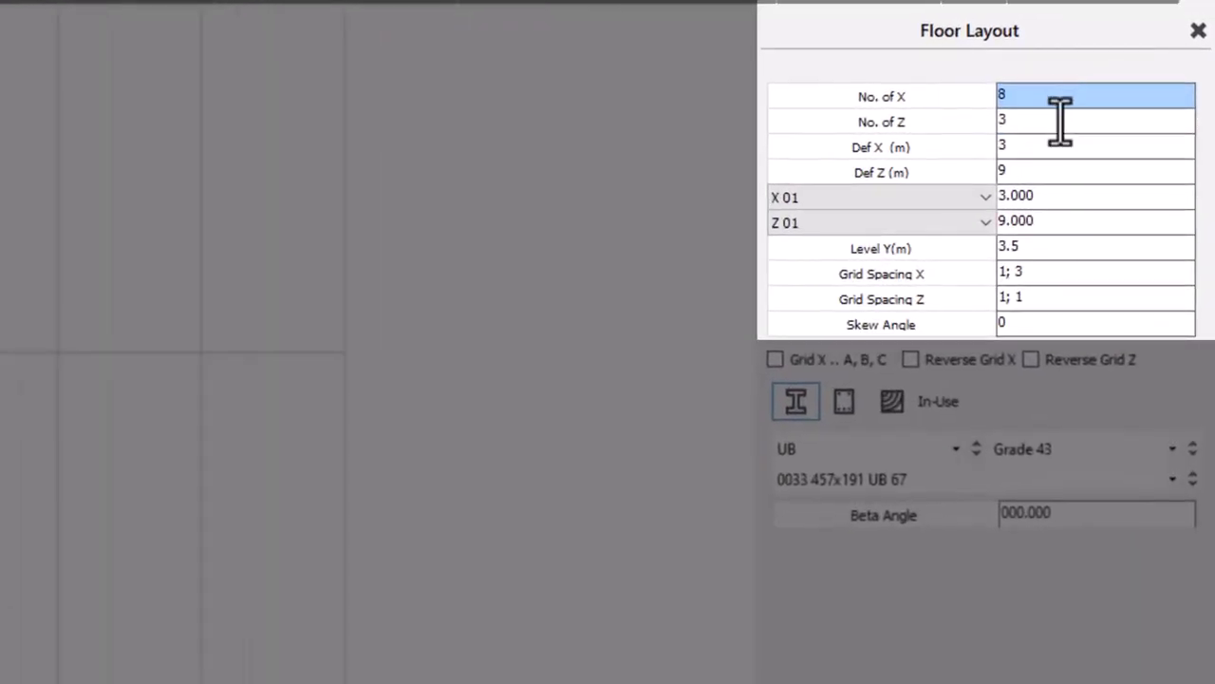
left_click(1060, 122)
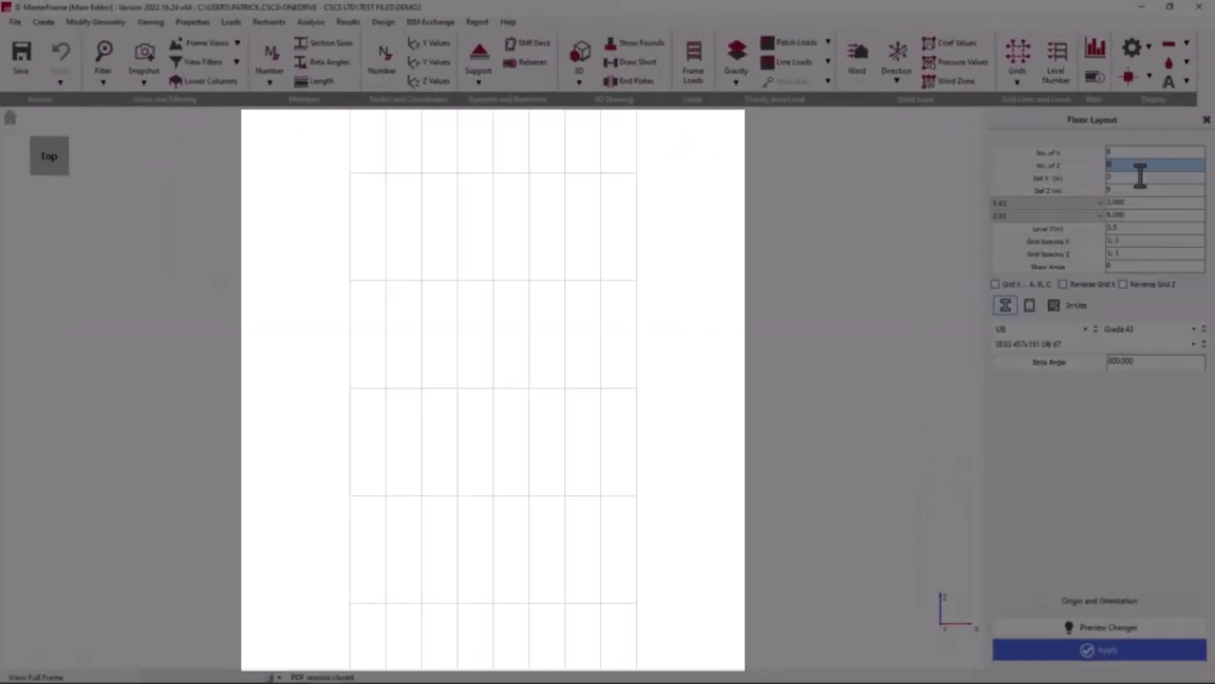
left_click(1064, 145)
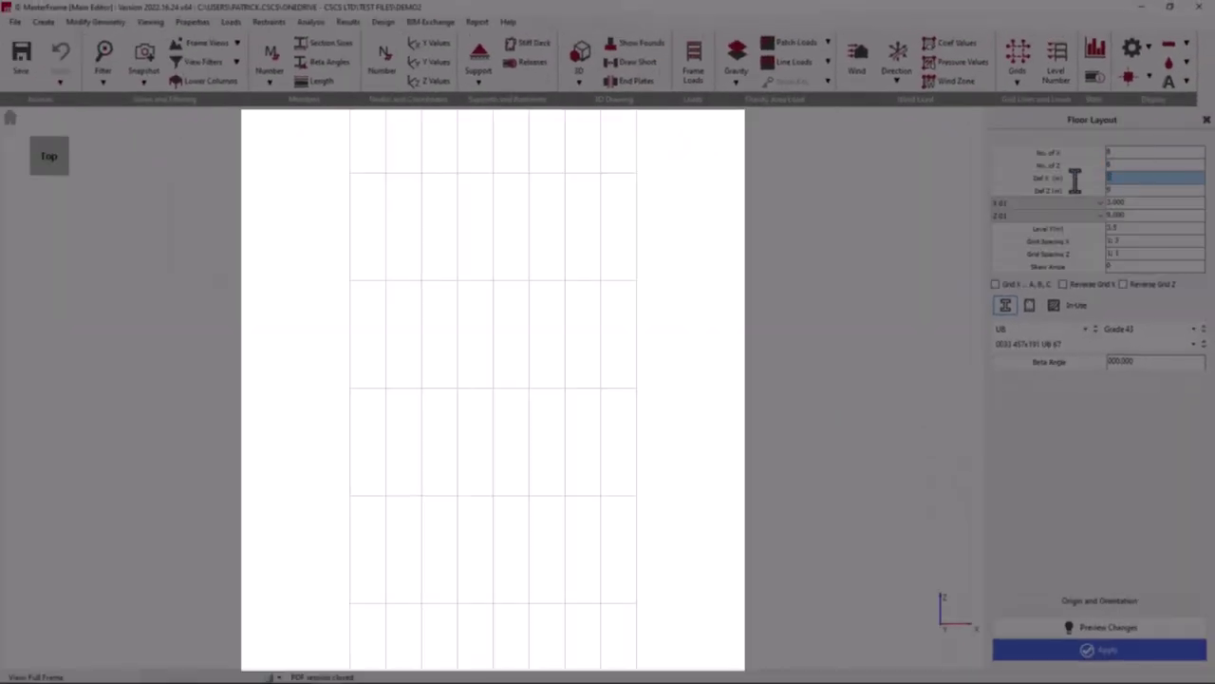
type("4")
left_click(1085, 189)
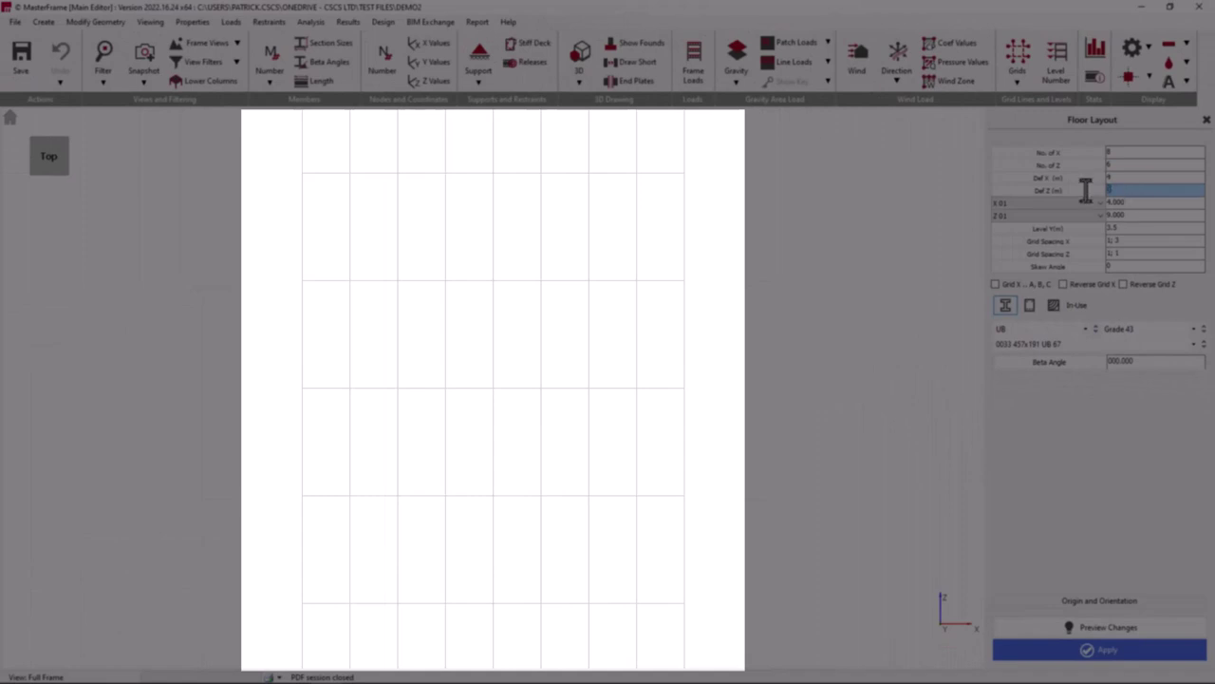
type("8")
Set the first X bay (X 01) to 5 m and the first Z bay (Z 01) to 7 m.
left_click(1098, 201)
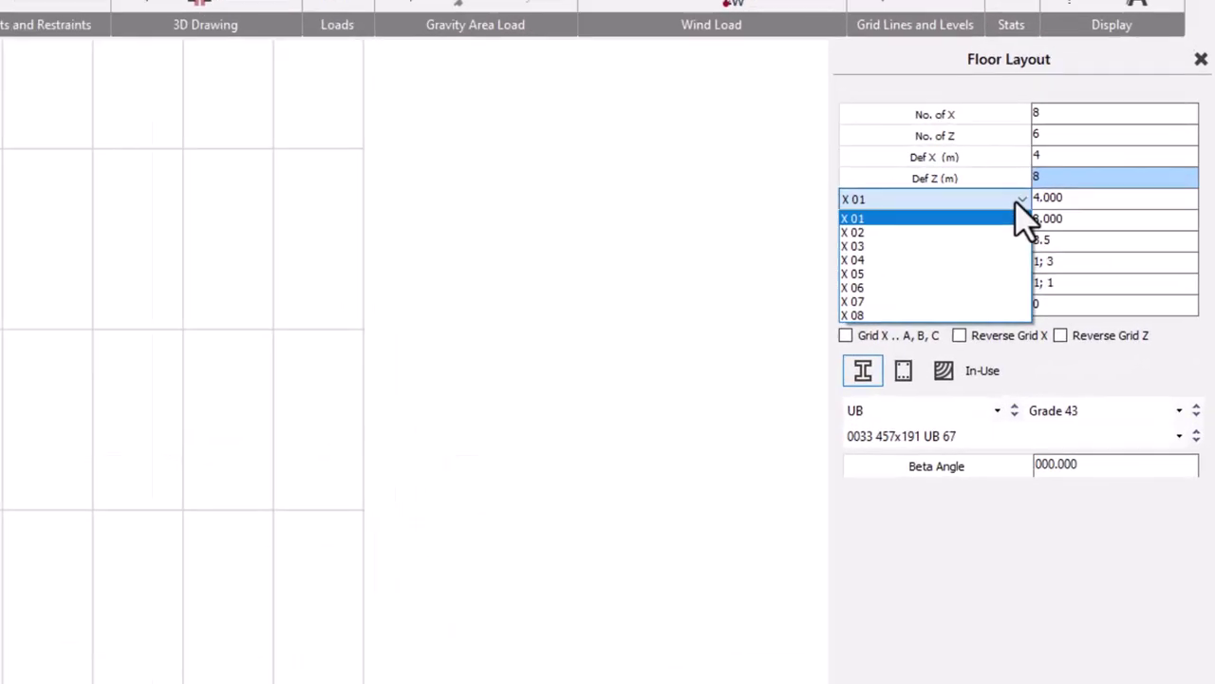
left_click(1100, 202)
left_click_drag(1049, 198, 944, 198)
type("5")
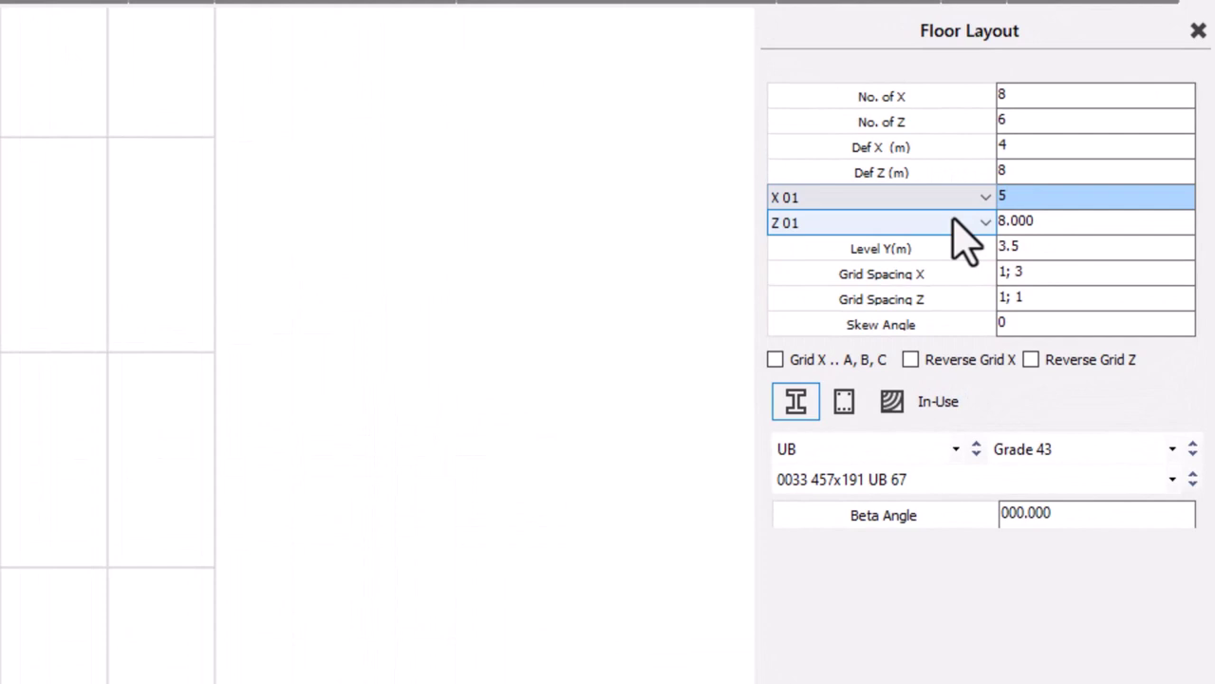
left_click_drag(1061, 225, 937, 224)
type("7")
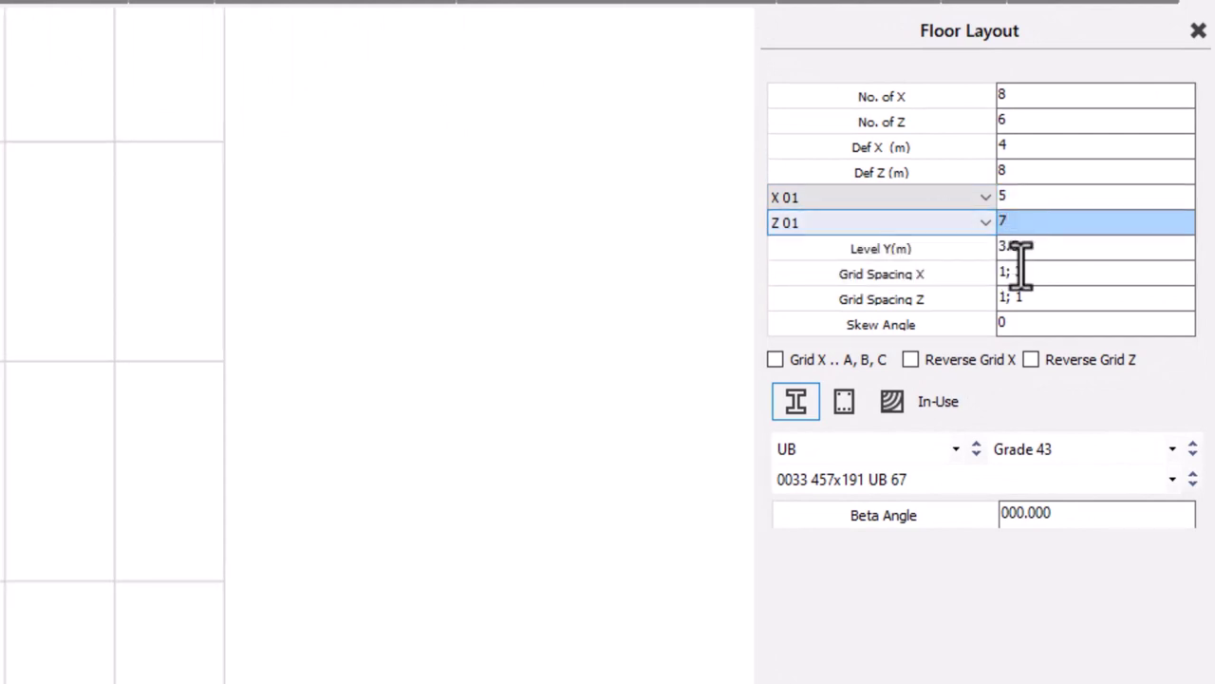
Apply the floor layout to generate the frame and close its settings.
left_click(1035, 324)
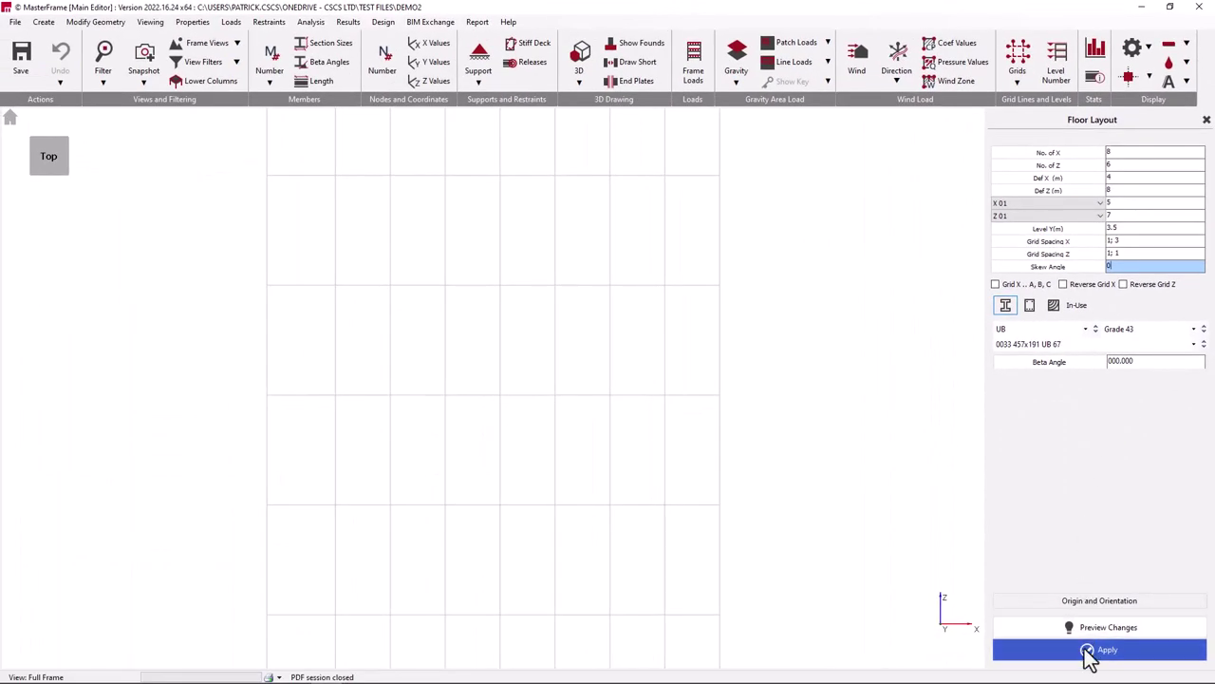
left_click(1089, 652)
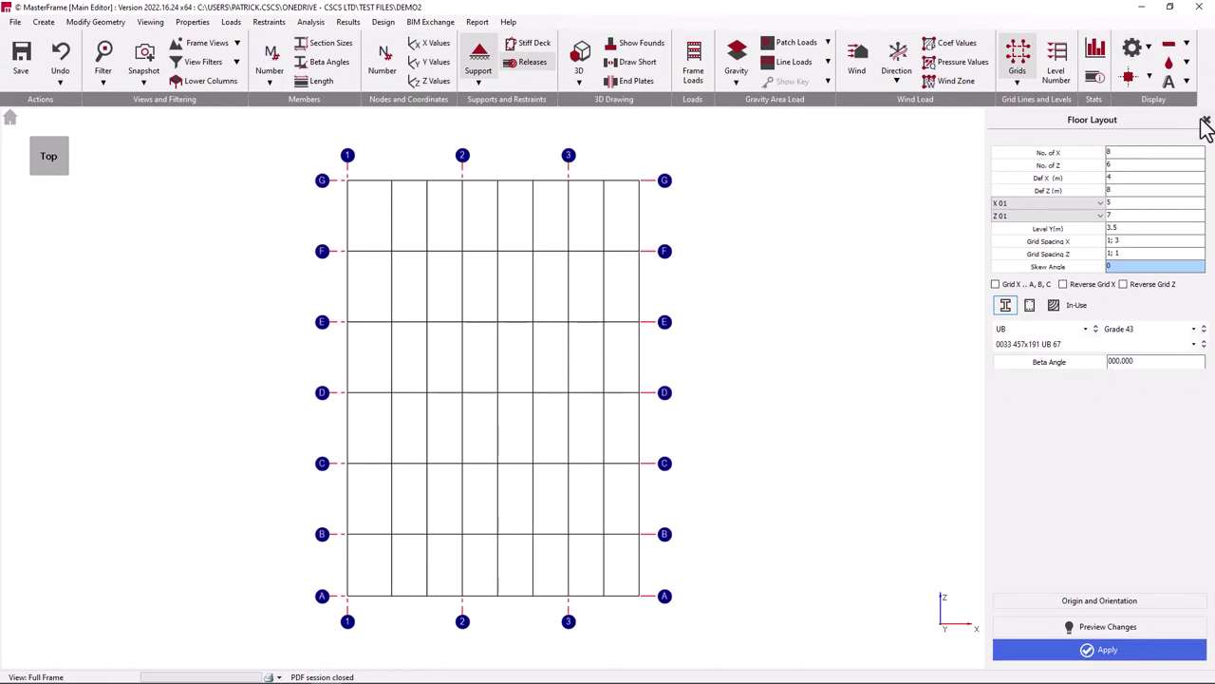
left_click(1205, 123)
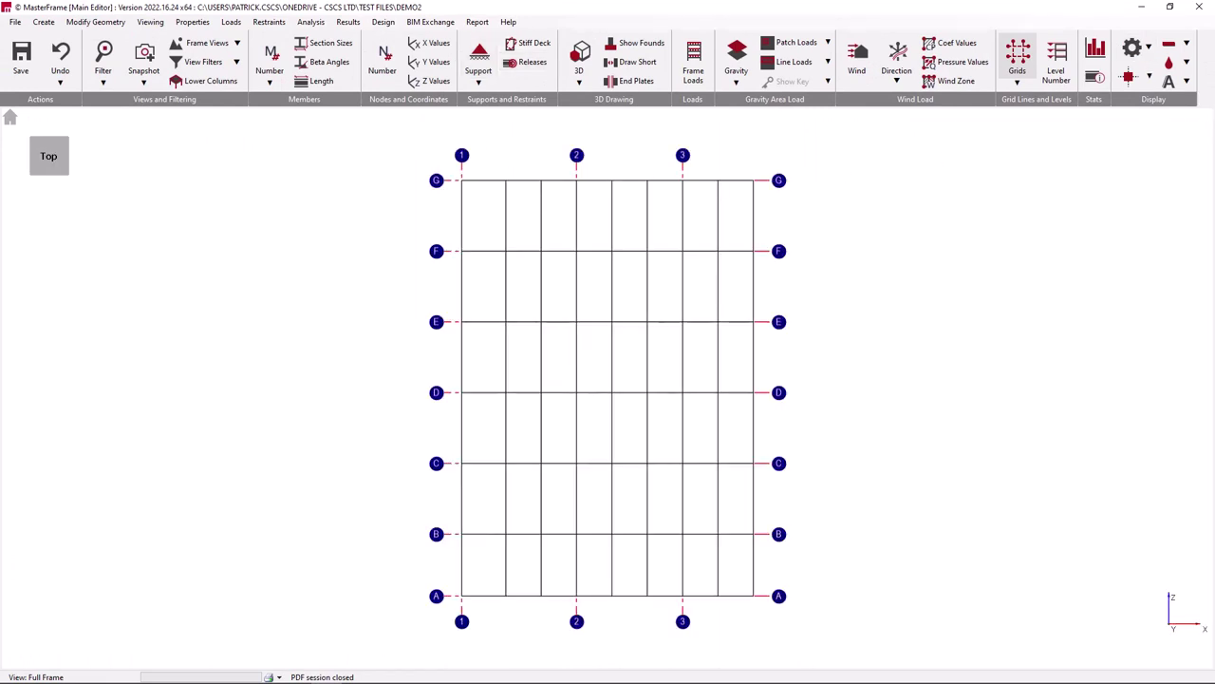
Preview adding an N type lattice truss to the existing frame.
left_click(44, 21)
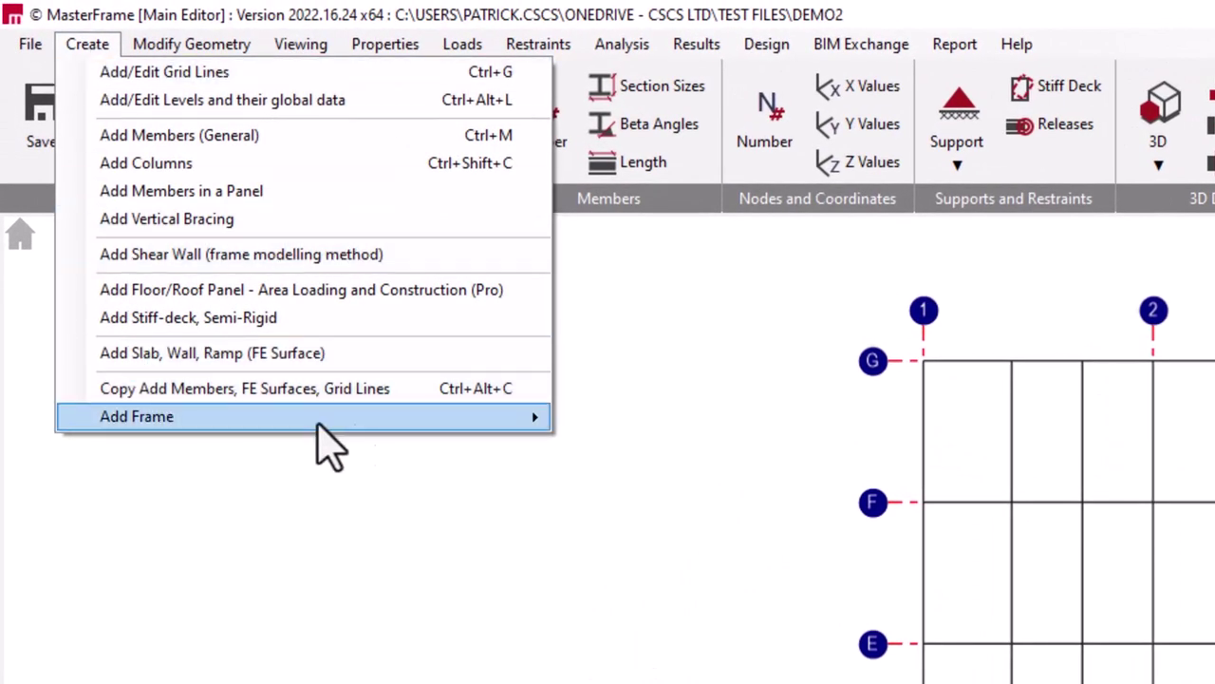
mouse_move(538, 418)
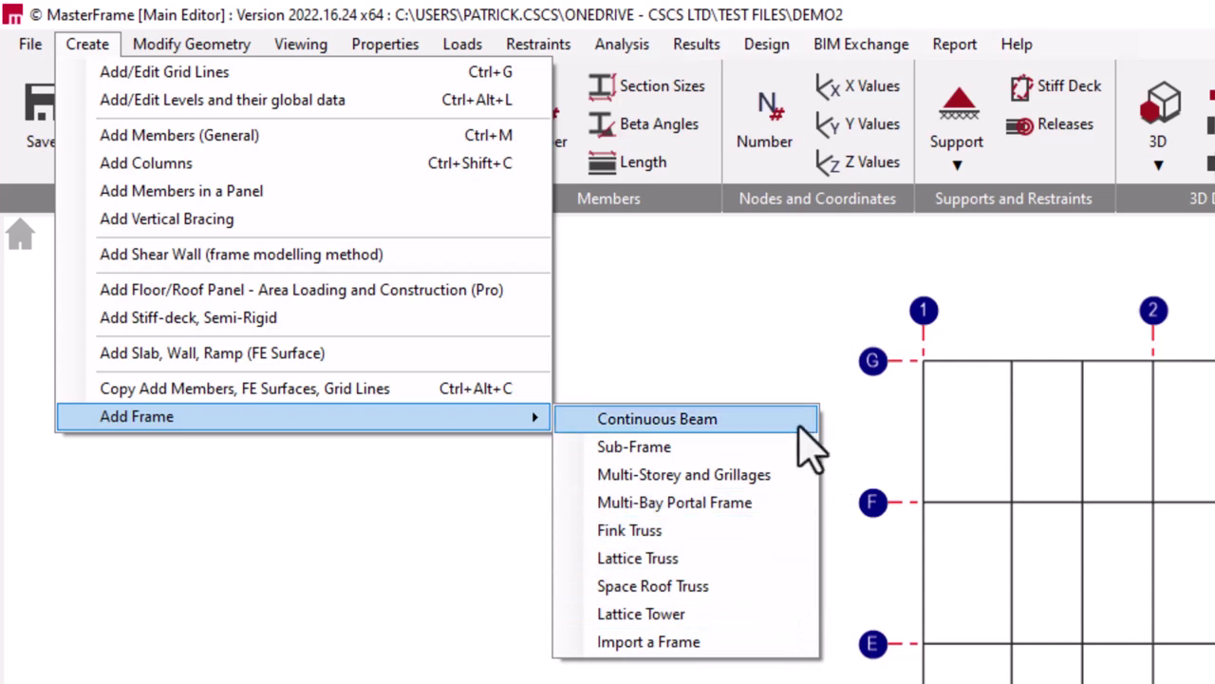
left_click(791, 560)
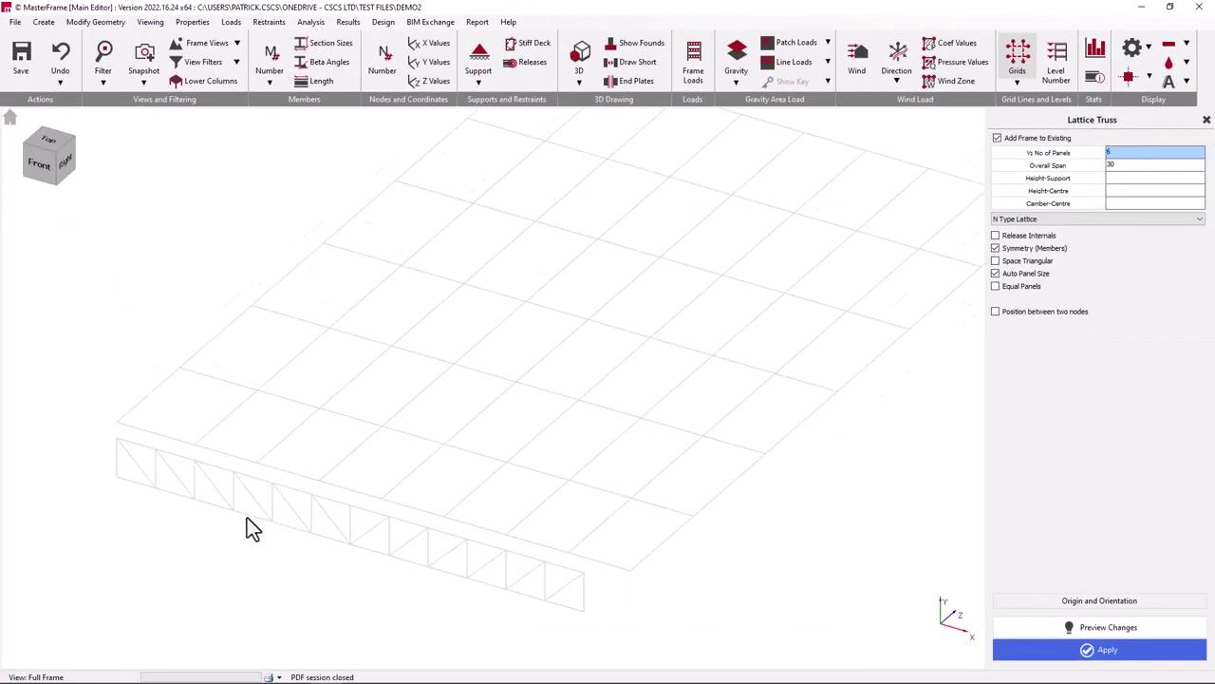
scroll(247, 527, "up", 1)
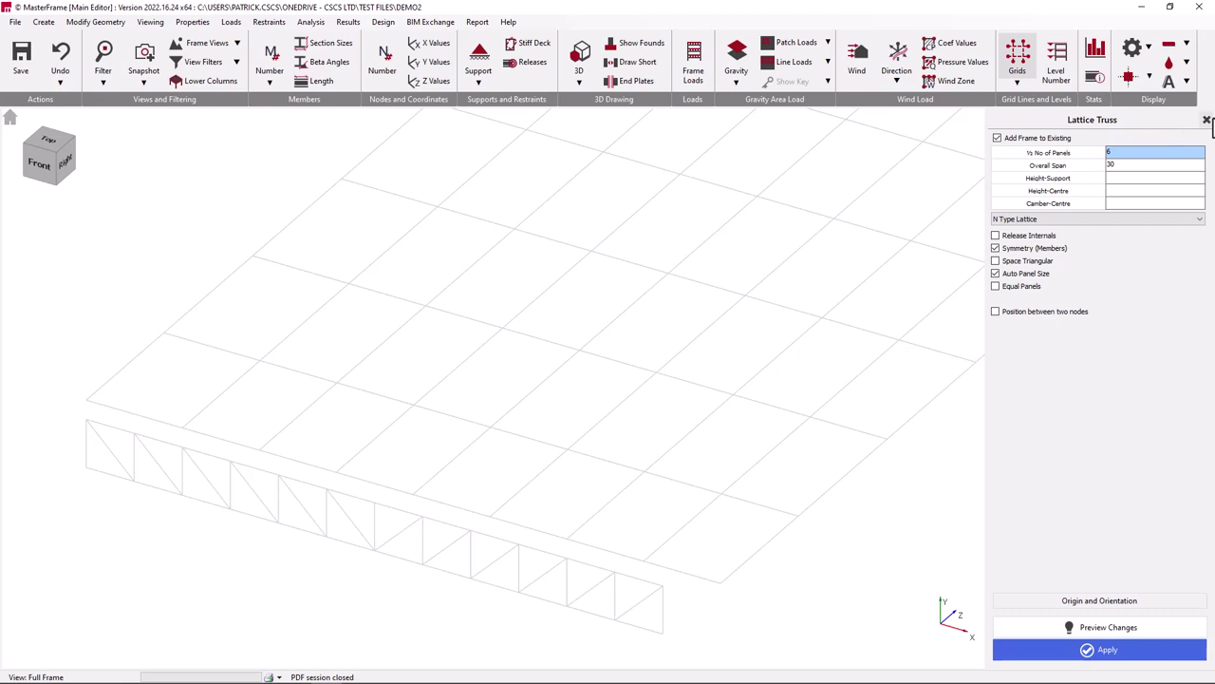
scroll(296, 429, "down", 3)
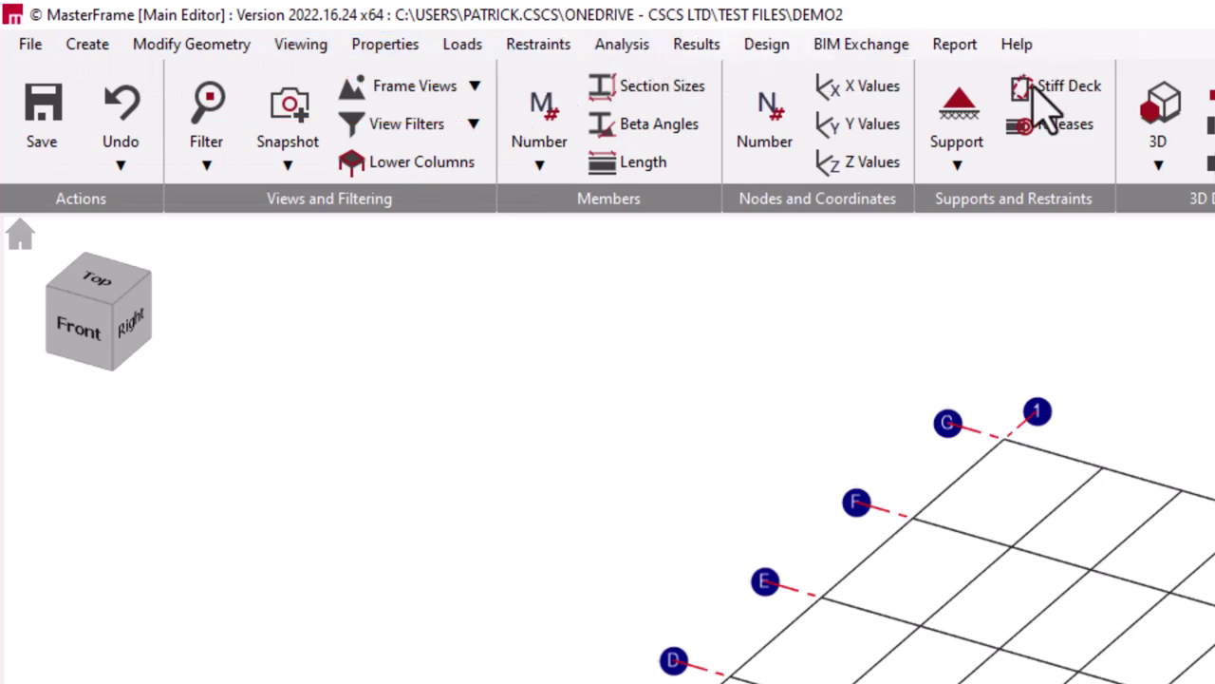
left_click(31, 48)
mouse_move(91, 53)
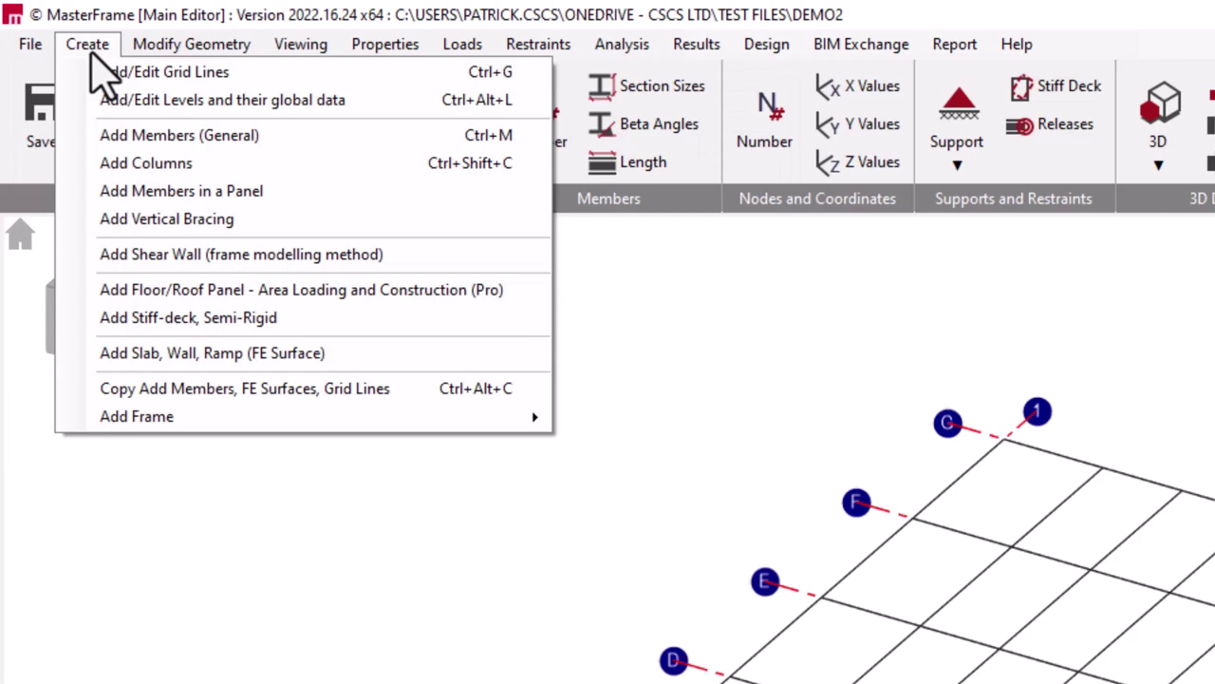
mouse_move(195, 45)
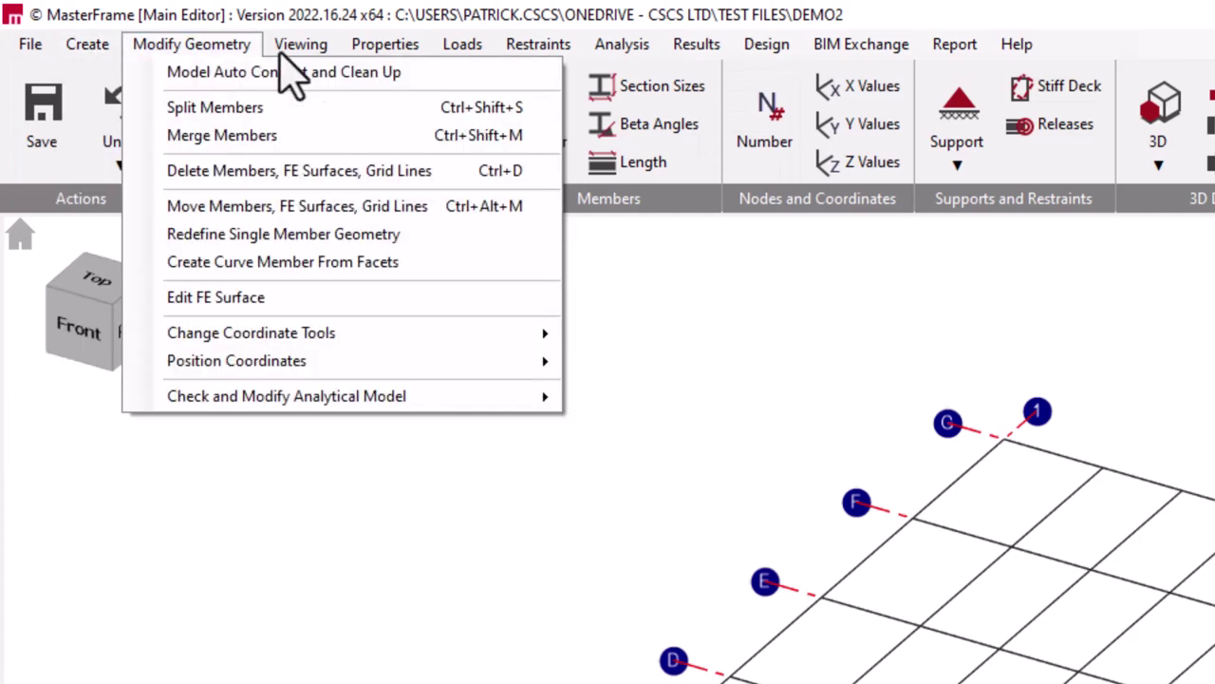
mouse_move(308, 55)
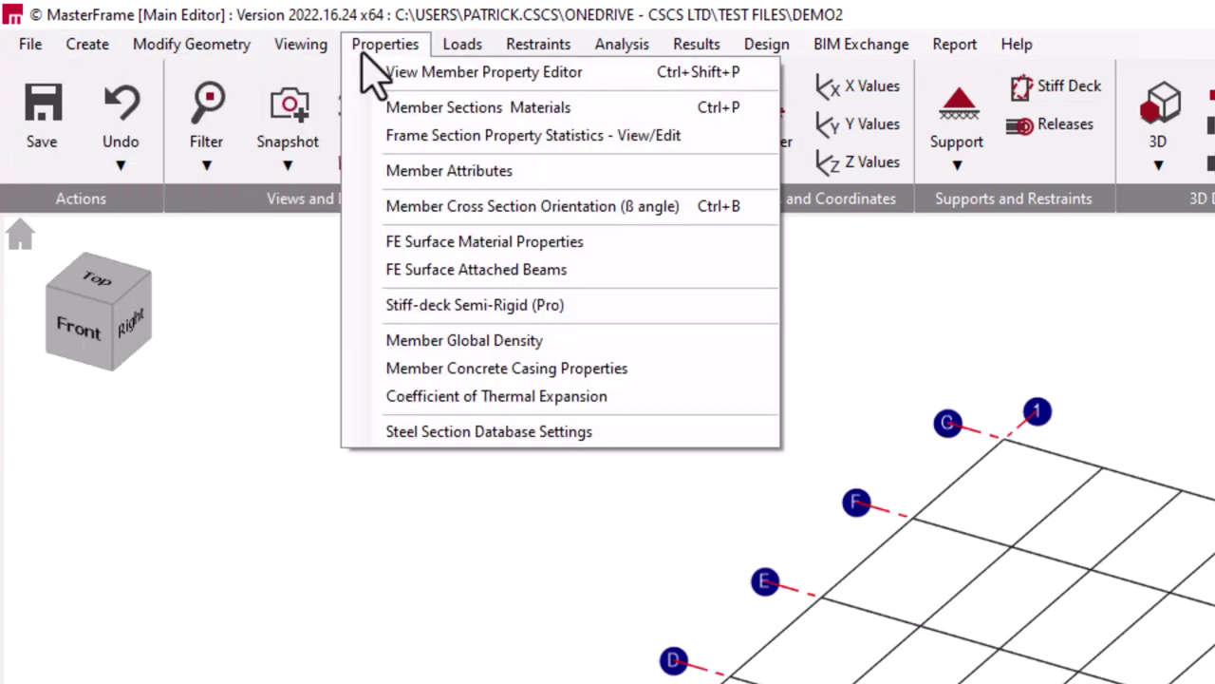
mouse_move(465, 69)
mouse_move(537, 76)
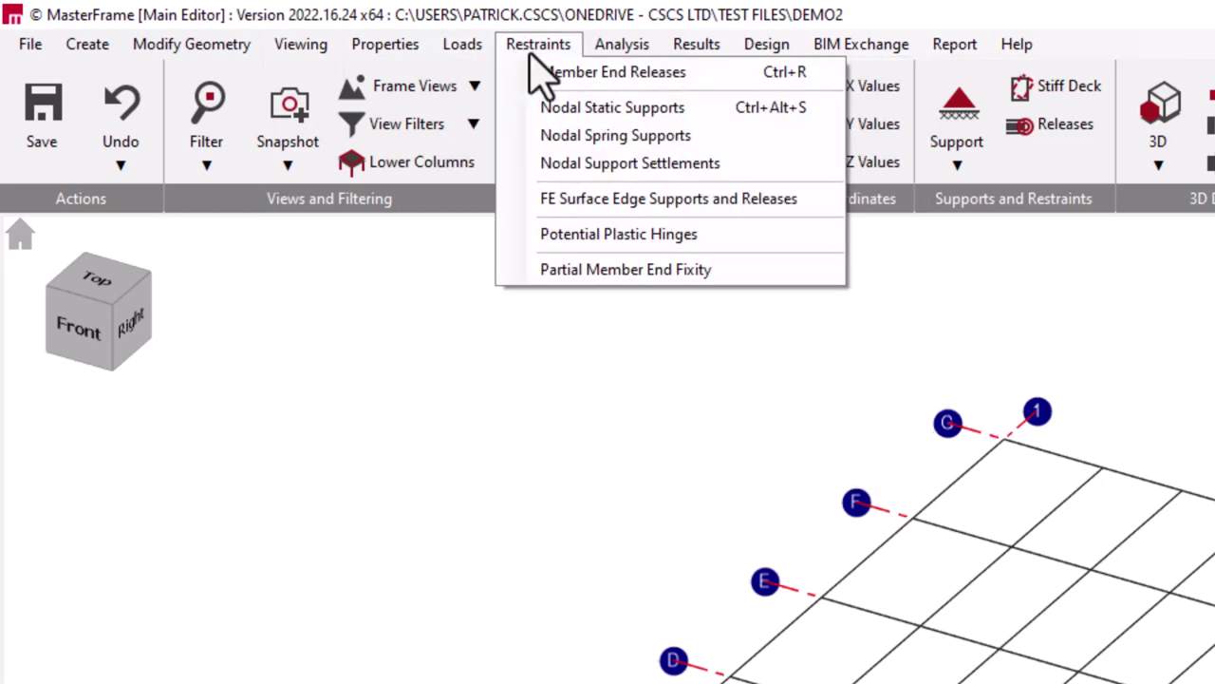
mouse_move(622, 72)
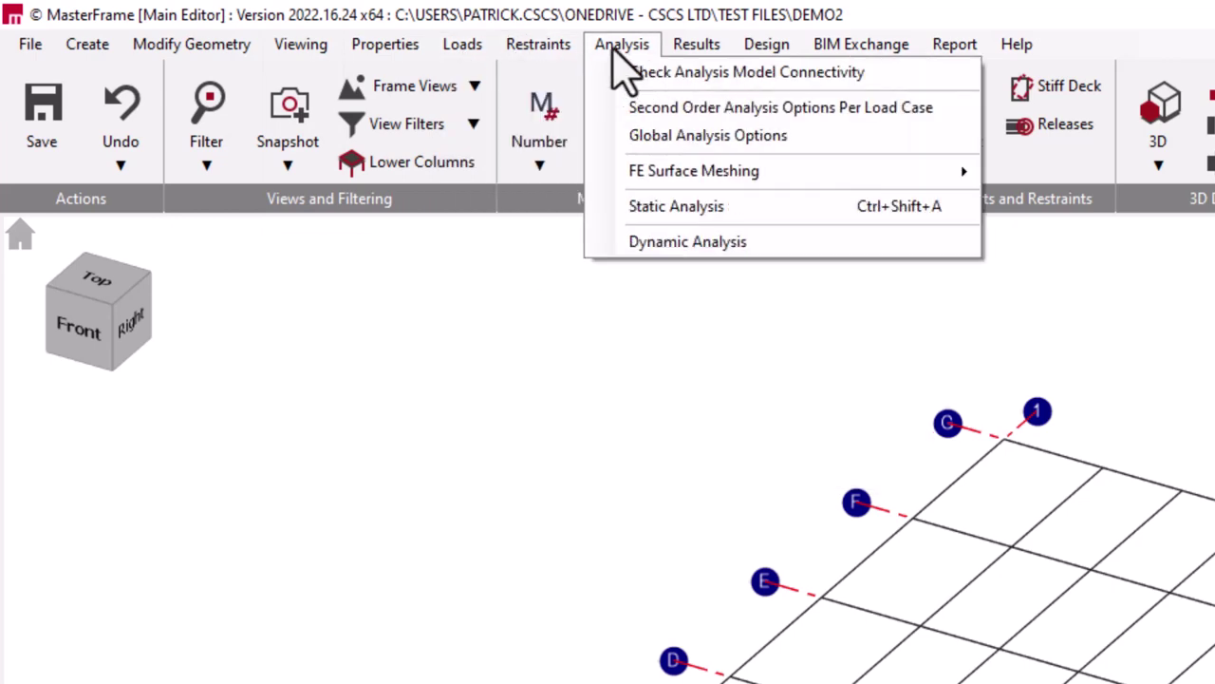
mouse_move(712, 70)
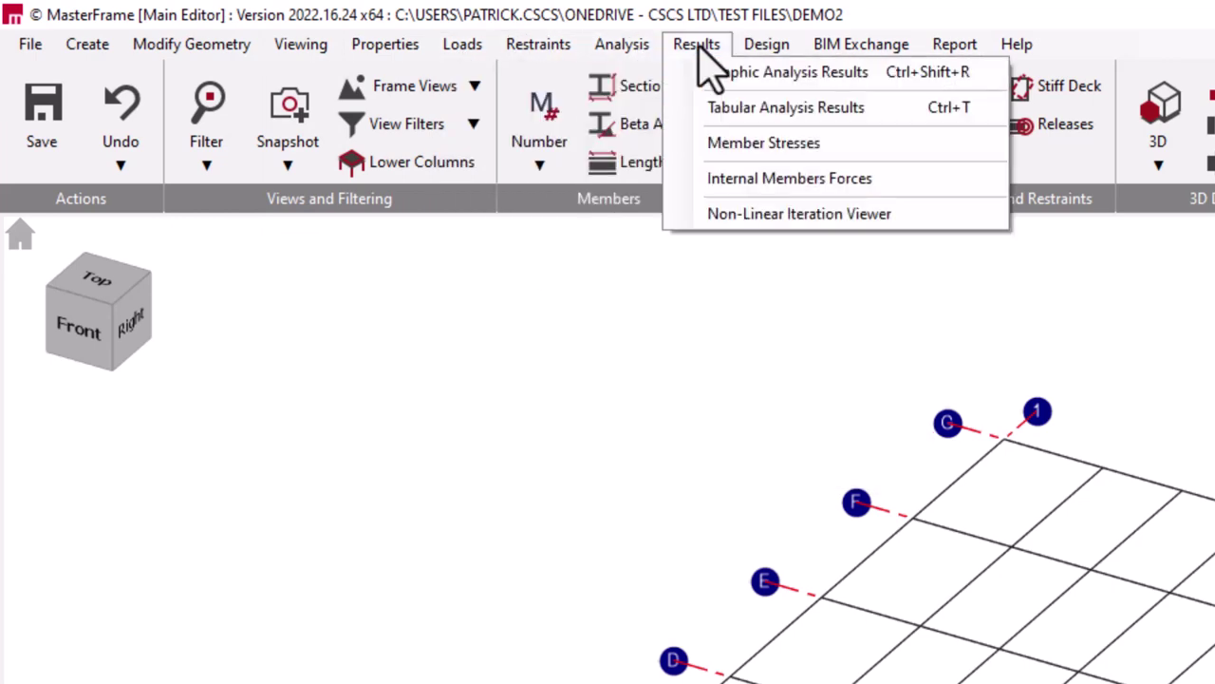
Review the commands offered for analysis results, member design, BIM exchange and reporting.
mouse_move(750, 44)
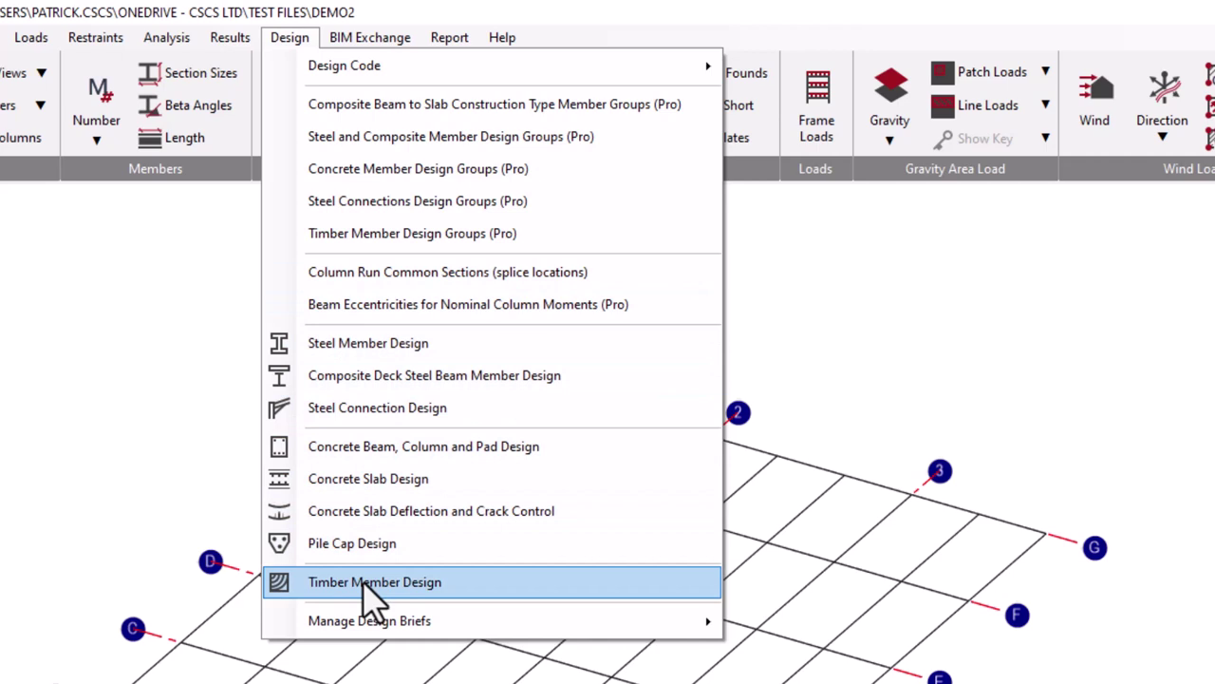
mouse_move(338, 43)
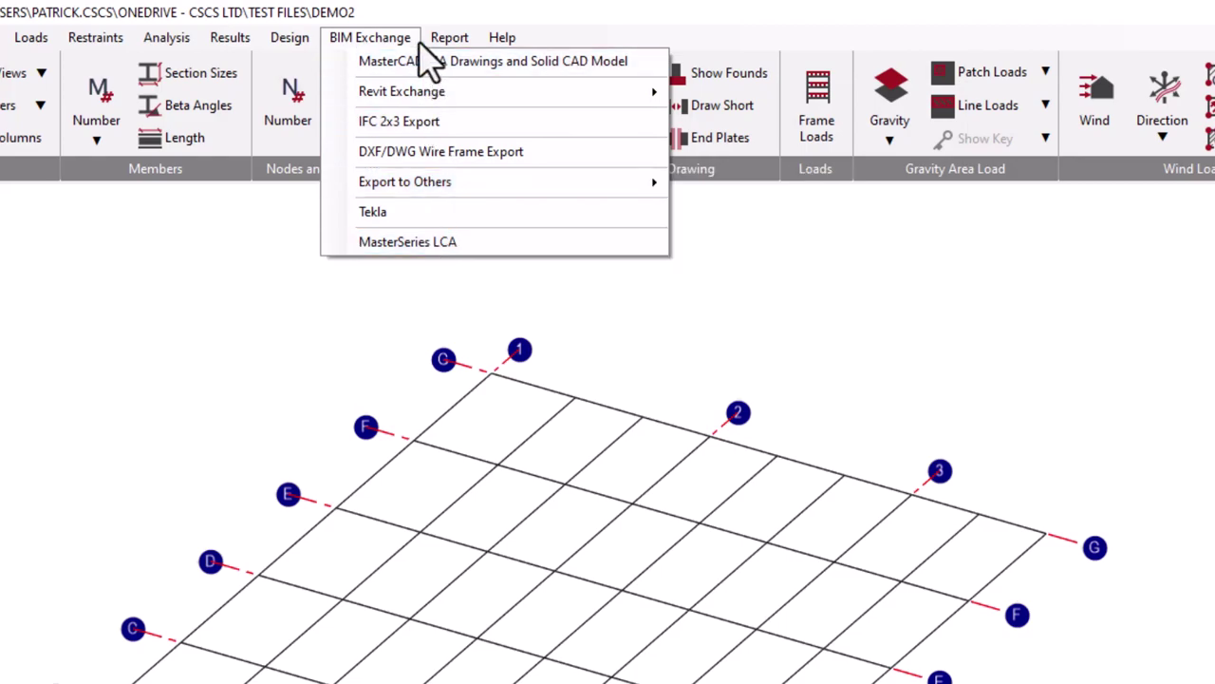
mouse_move(443, 44)
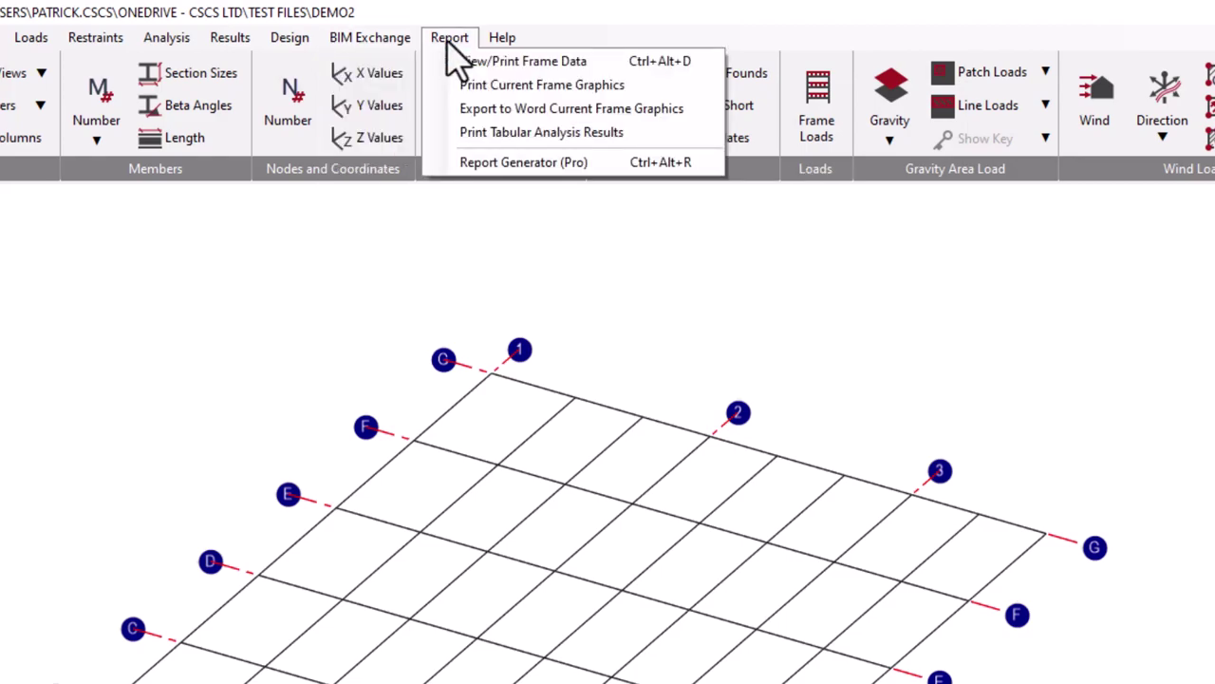
View the Job and Project Reference details, close them, and check the remaining file commands, including the job notes.
mouse_move(21, 38)
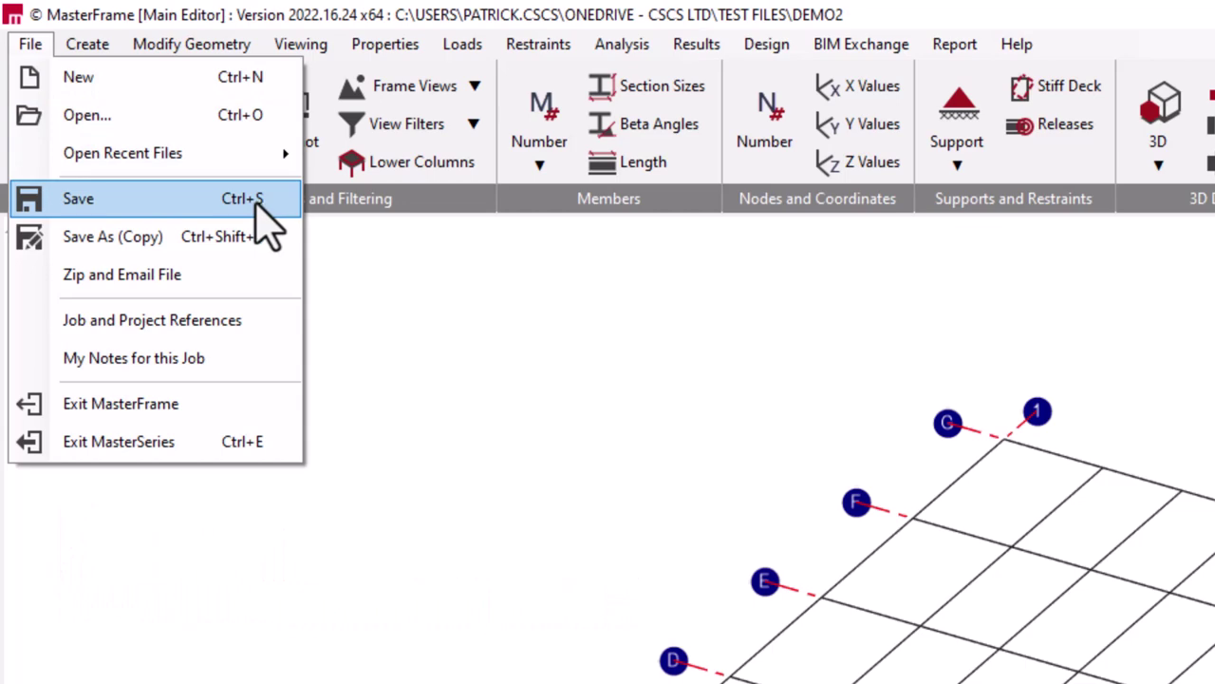
left_click(258, 332)
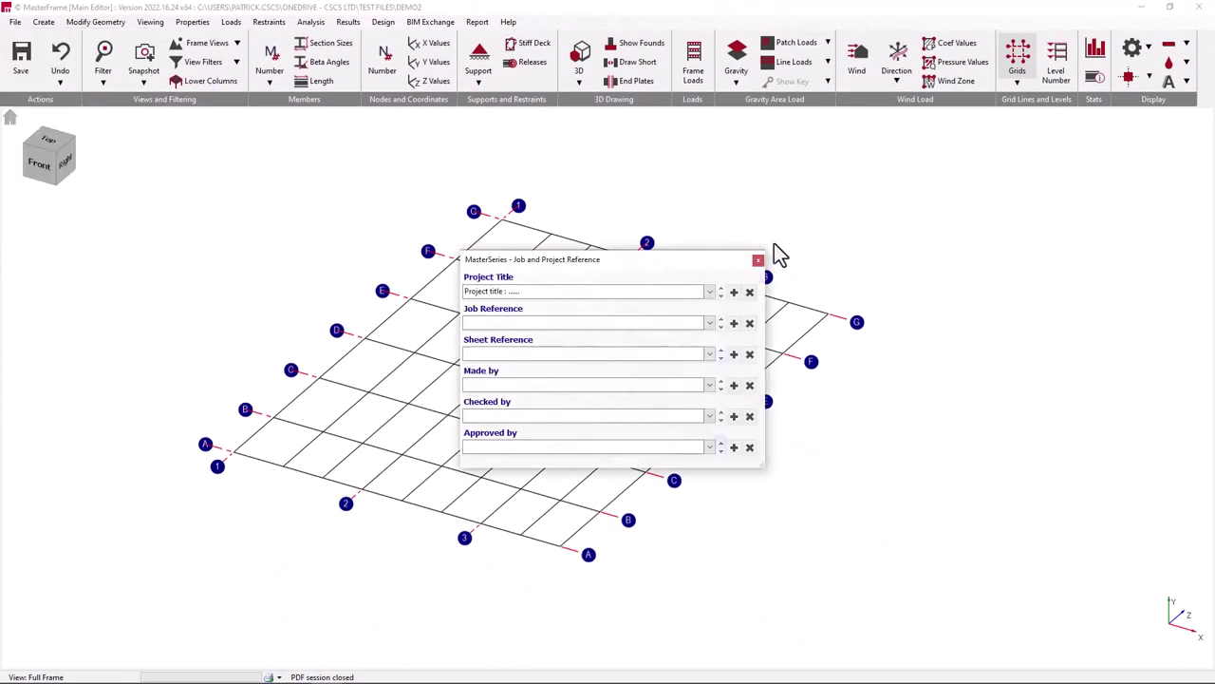
left_click(759, 256)
left_click(15, 21)
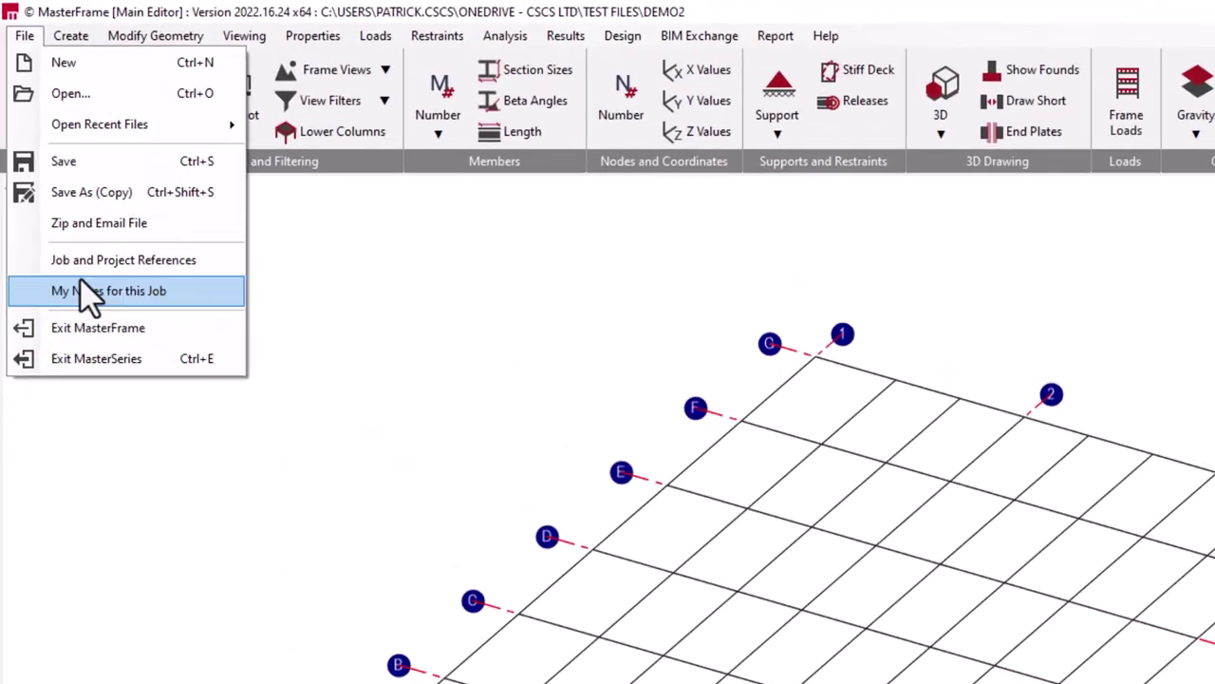
Bring up the Define Members settings for general members, followed by the Add Columns settings.
left_click(107, 44)
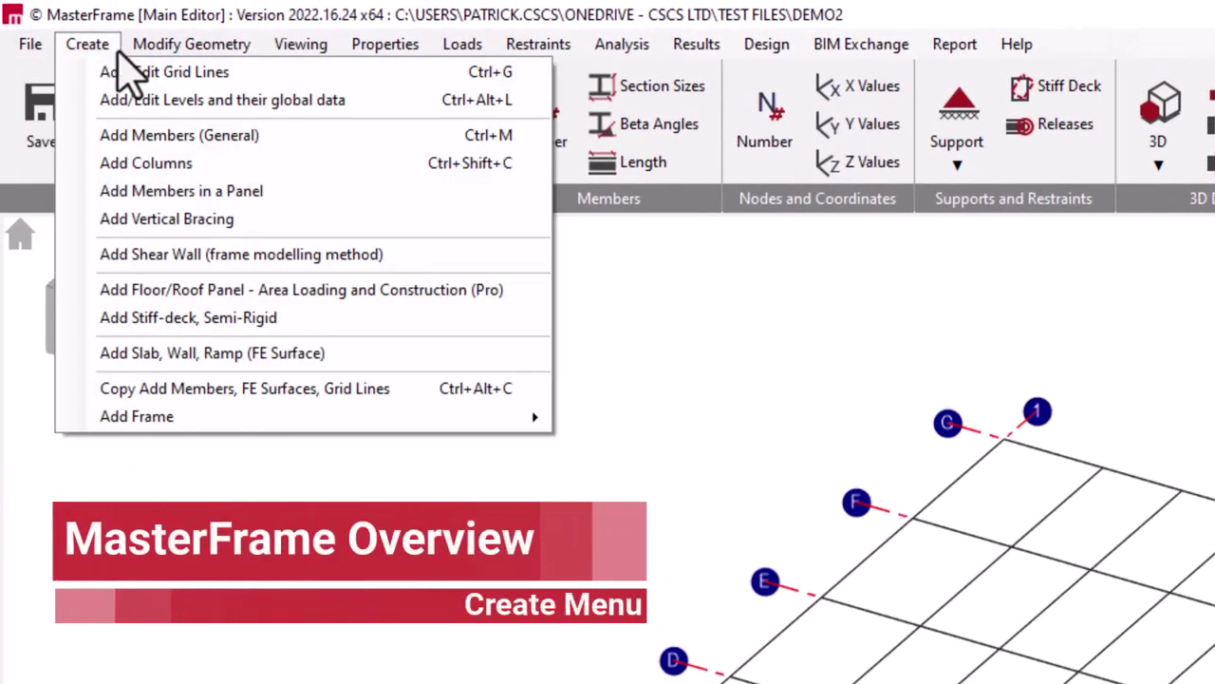
left_click(112, 135)
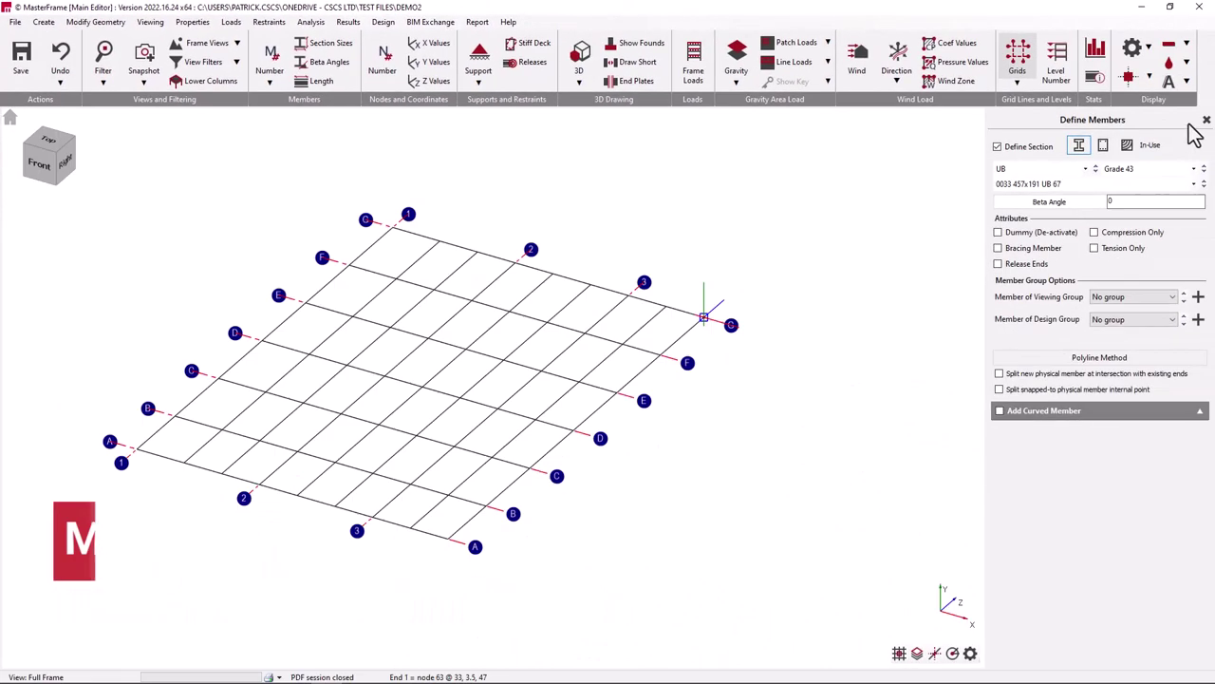
left_click(52, 24)
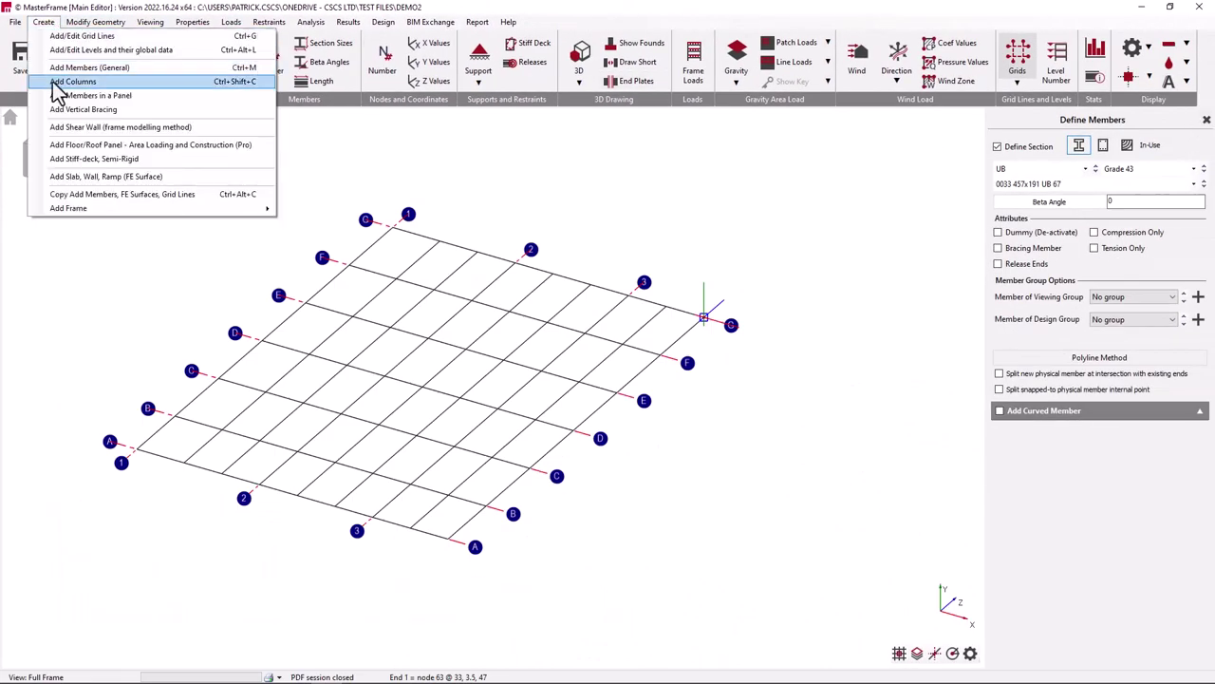
left_click(54, 84)
Bring up the vertical bracing settings, followed by the floor/roof panel area loading and construction settings.
left_click(44, 22)
left_click(60, 113)
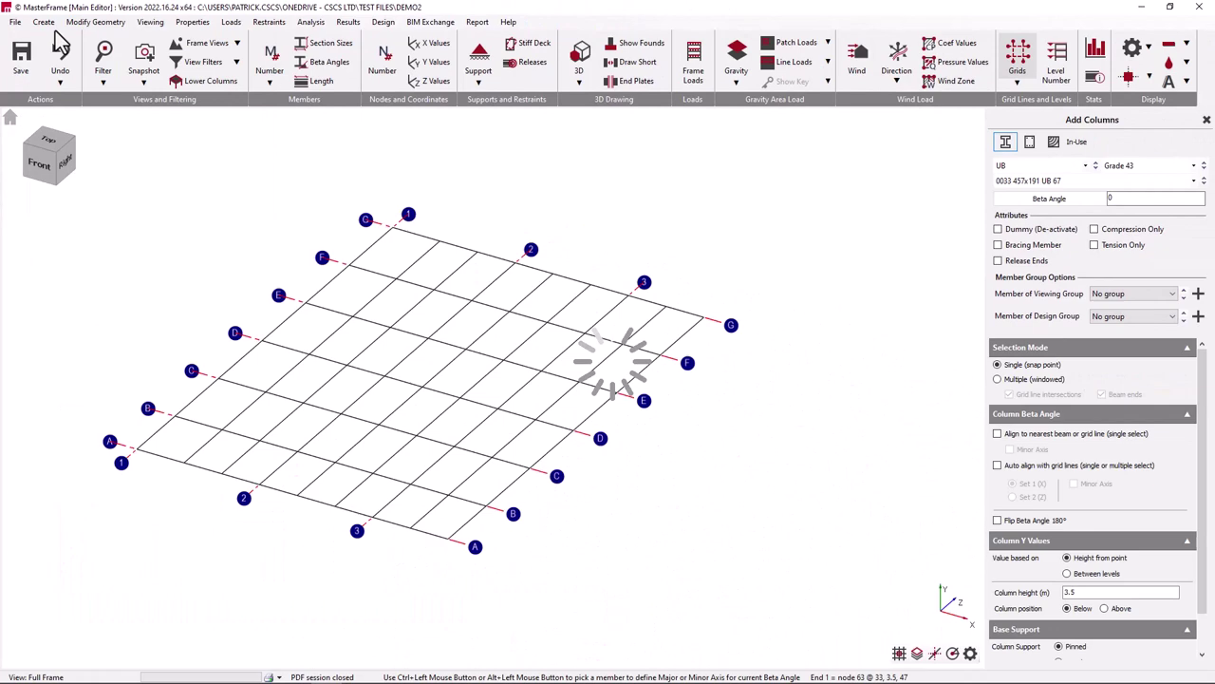
left_click(52, 24)
left_click(258, 154)
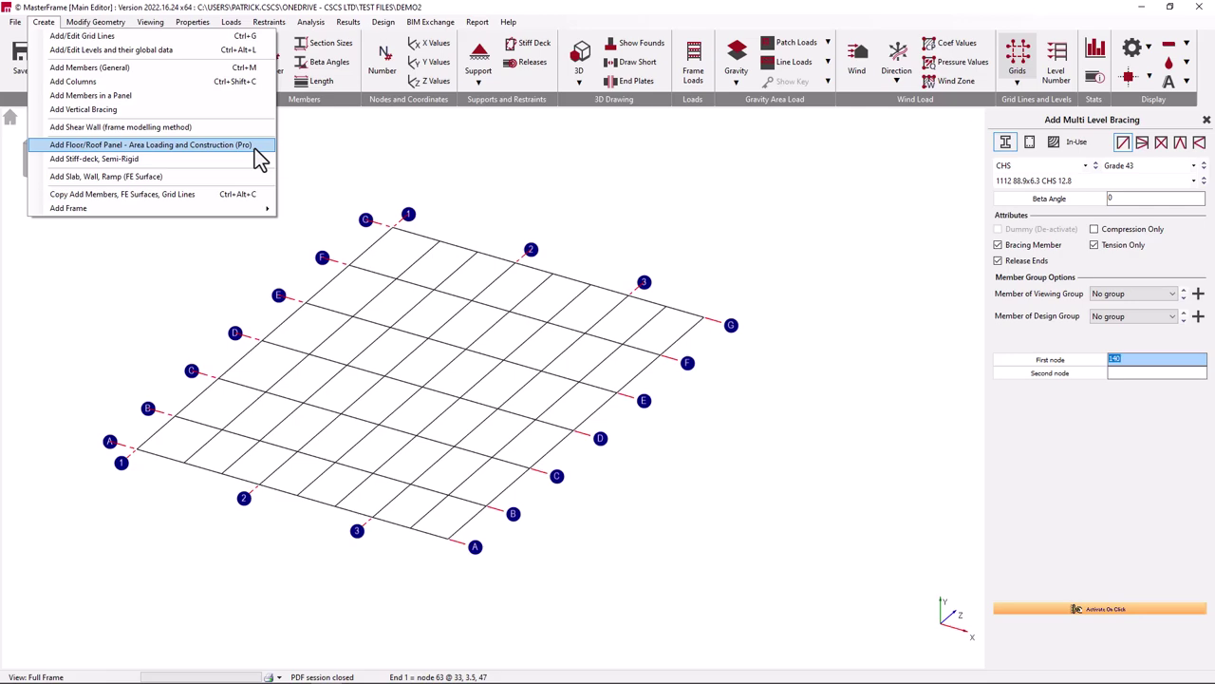
left_click(255, 147)
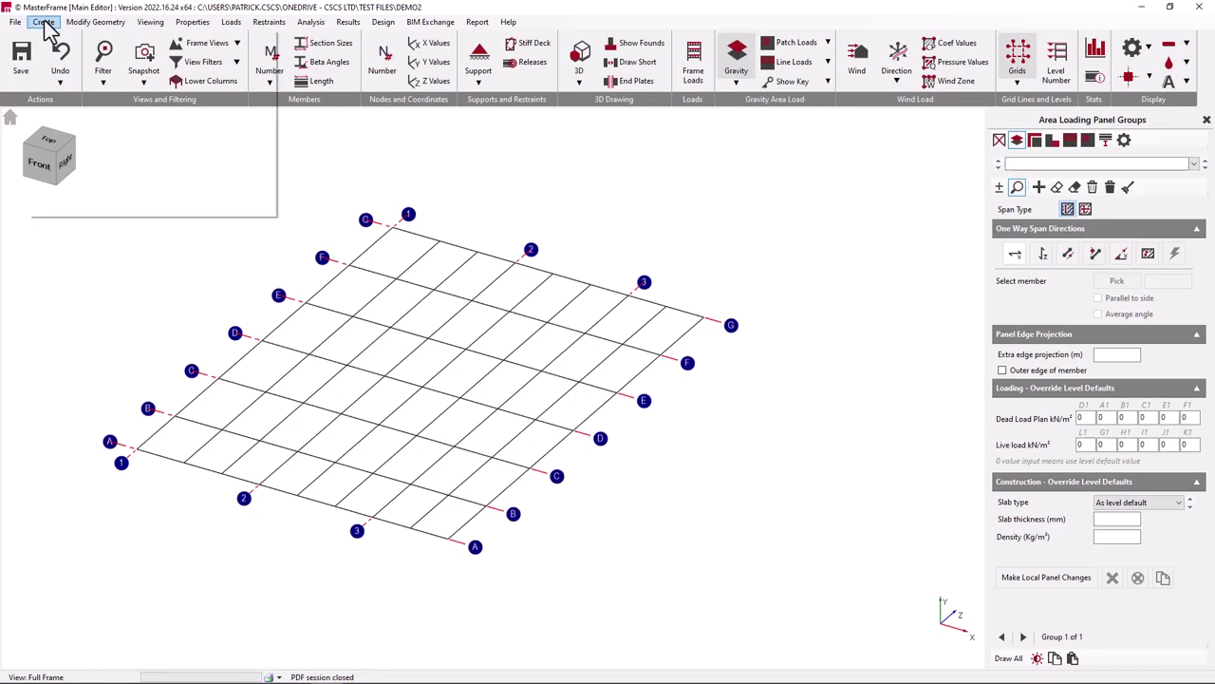
Bring up the slab, wall and ramp FE surface tool, followed by the options for copying members, FE surfaces and grid lines.
left_click(42, 22)
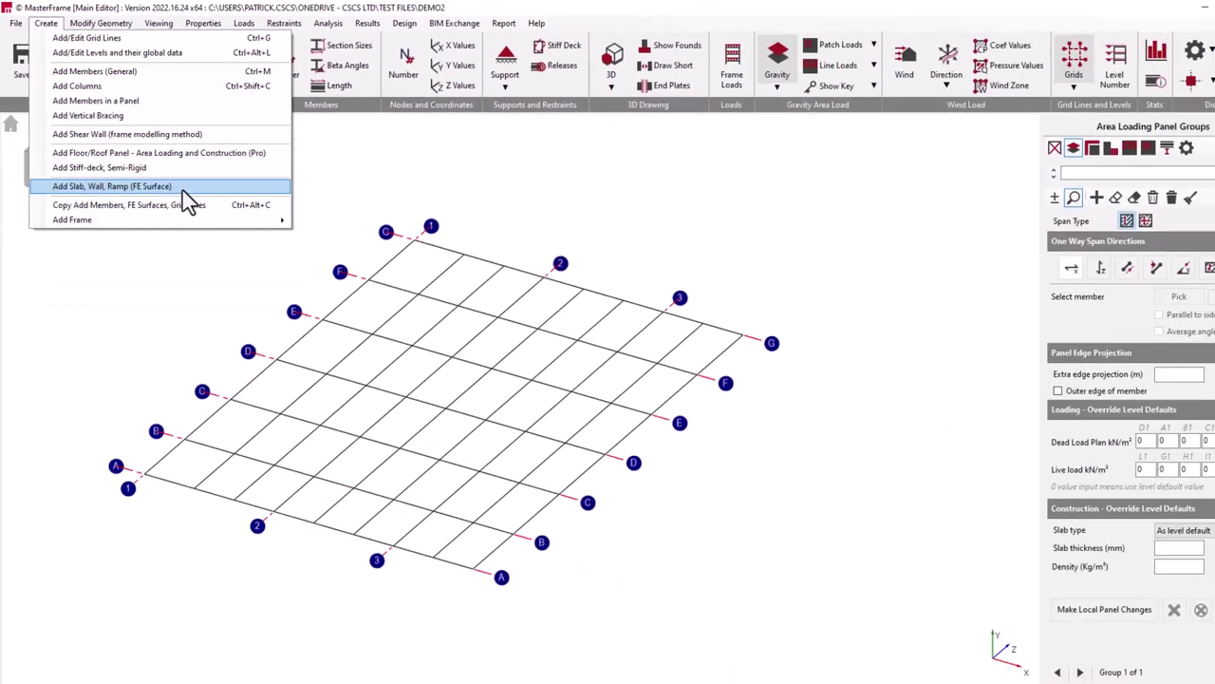
left_click(347, 358)
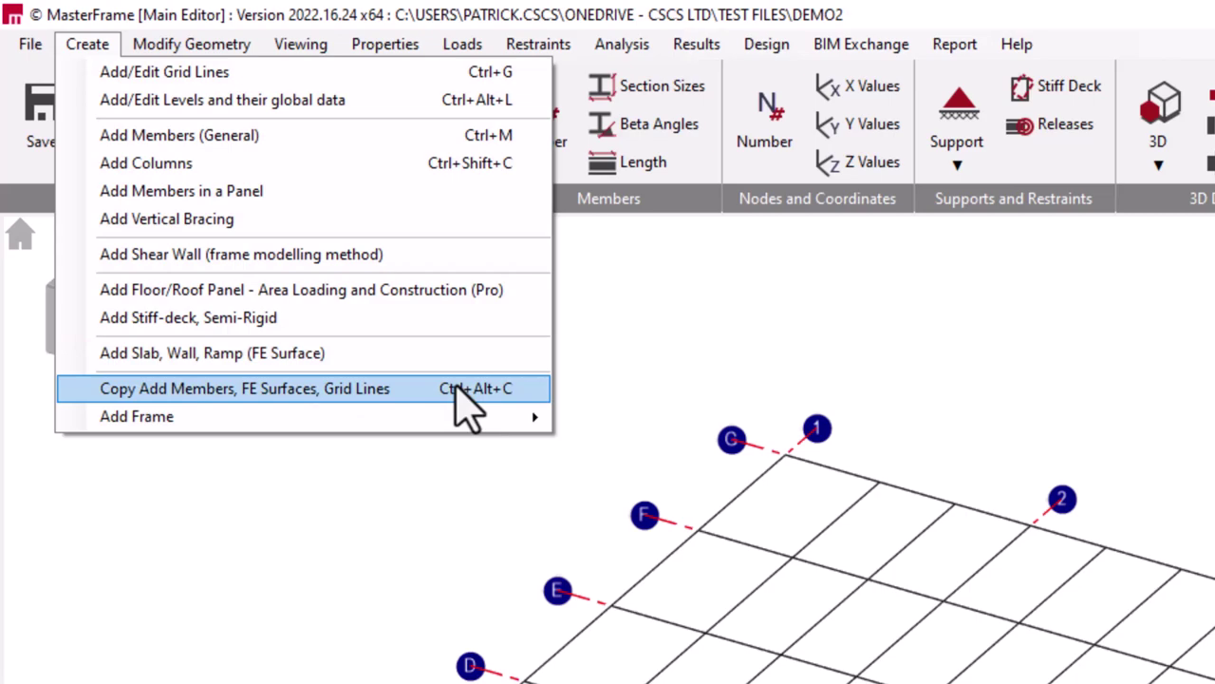
left_click(413, 382)
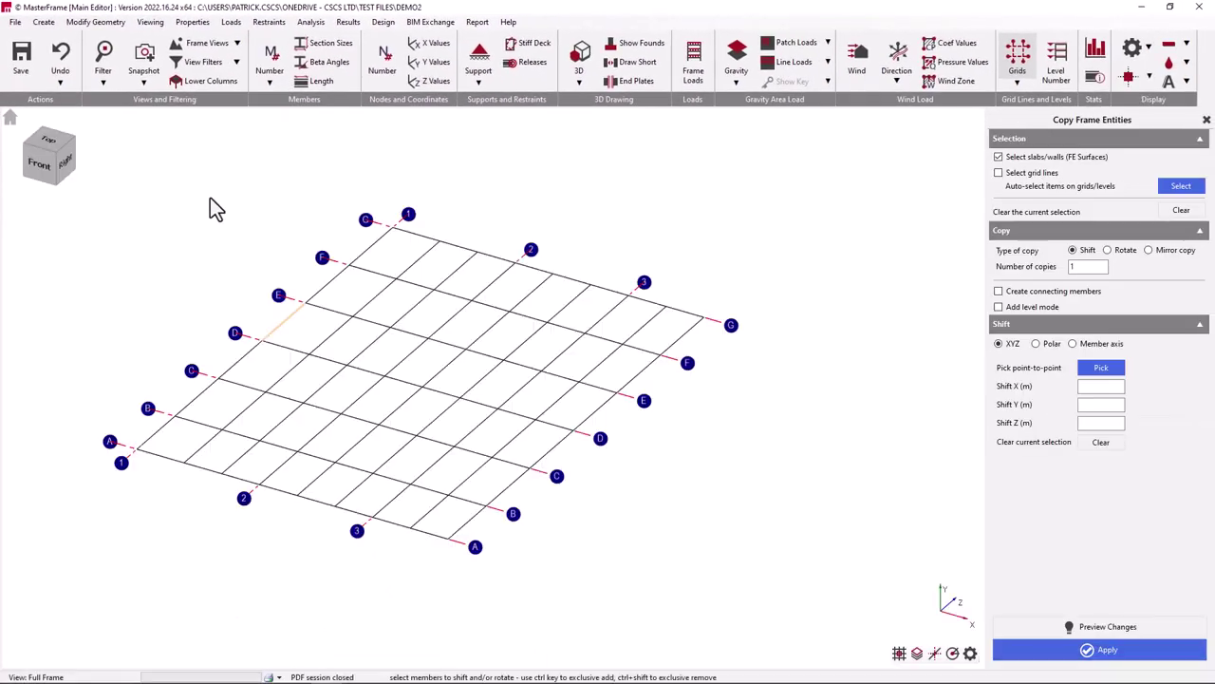
left_click(44, 21)
mouse_move(157, 209)
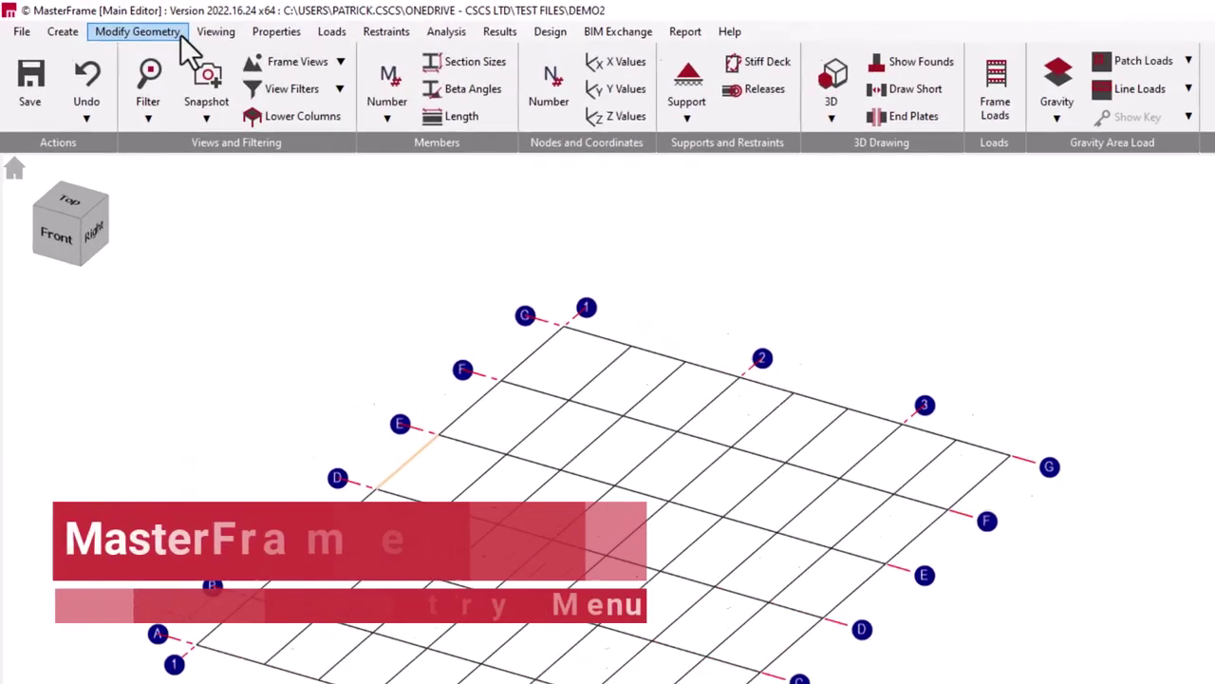
Bring up the Split Members settings, followed by the tool for deleting members, FE surfaces and grid lines.
left_click(107, 22)
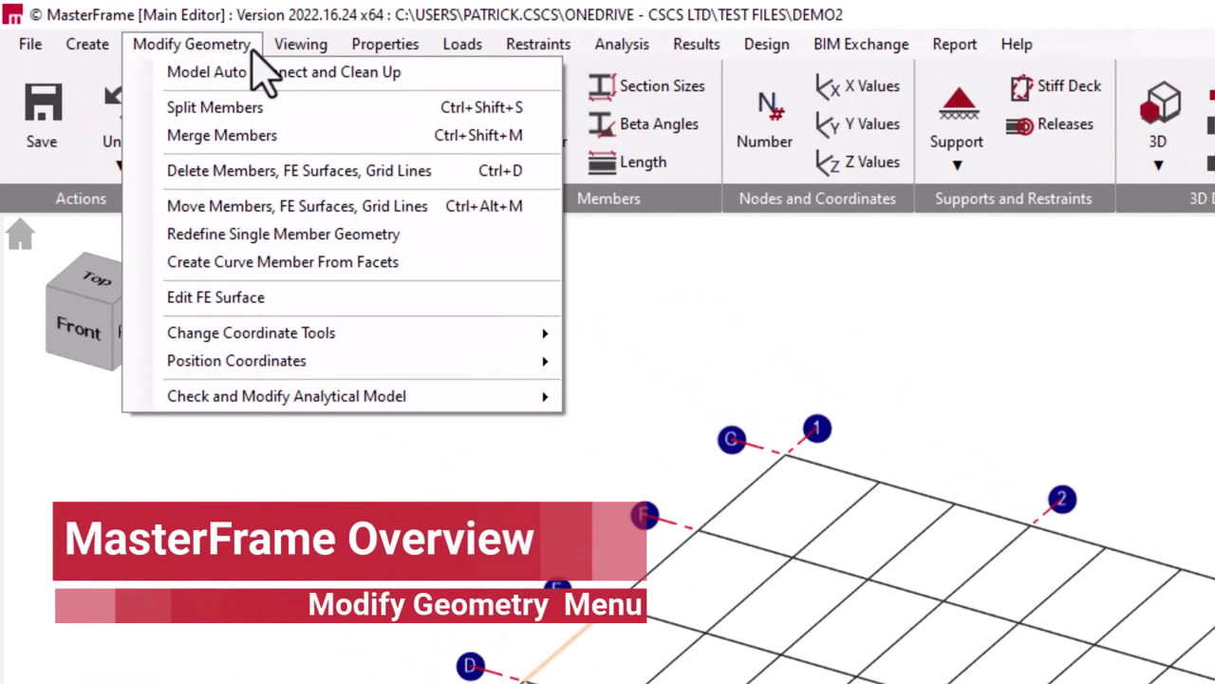
left_click(214, 107)
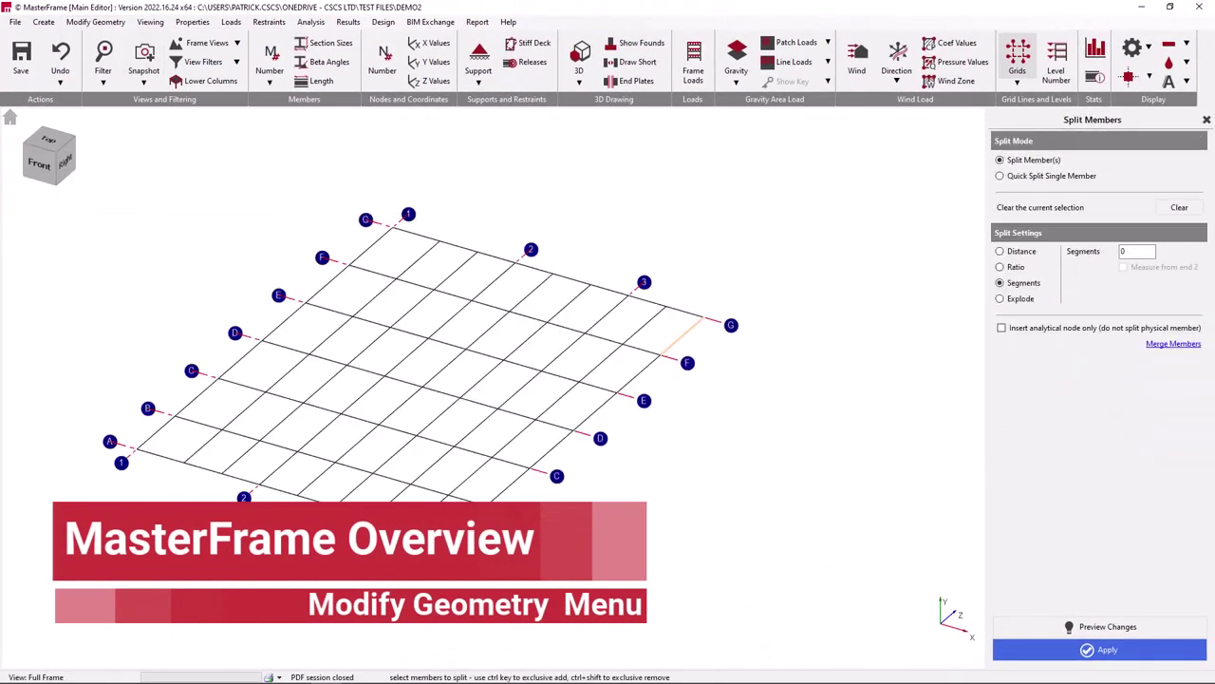
left_click(95, 21)
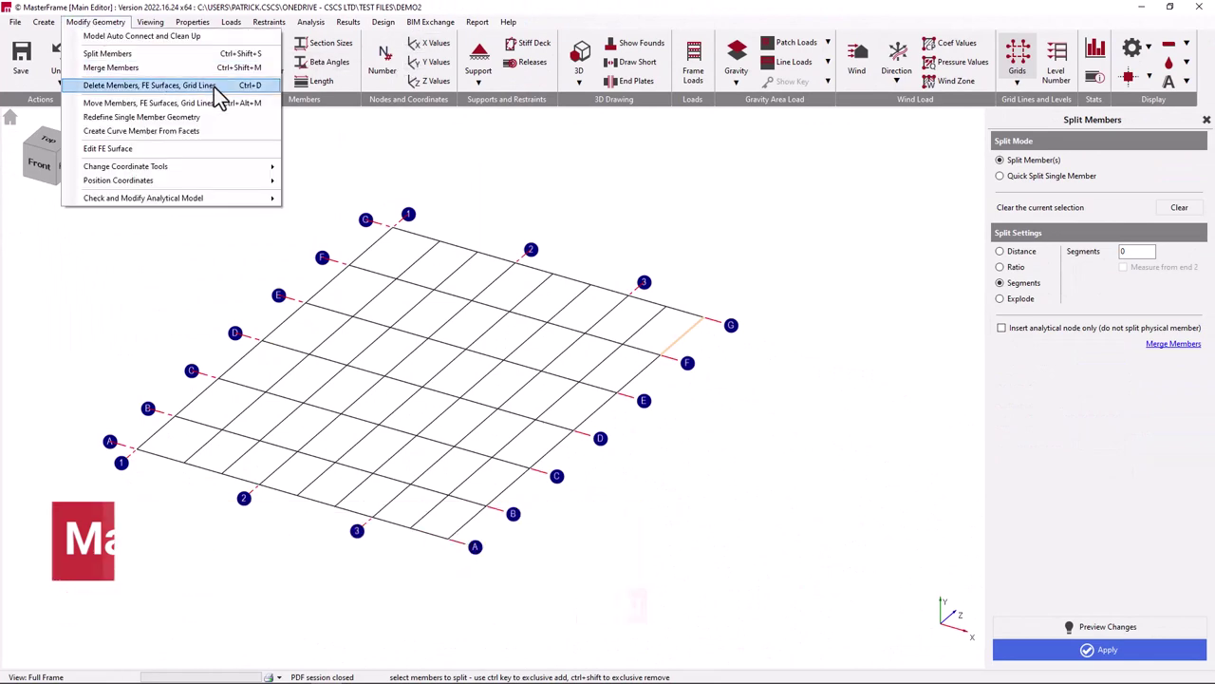
left_click(242, 100)
Bring up the Move Entities settings, followed by the FE surface editing settings.
left_click(95, 20)
left_click(162, 103)
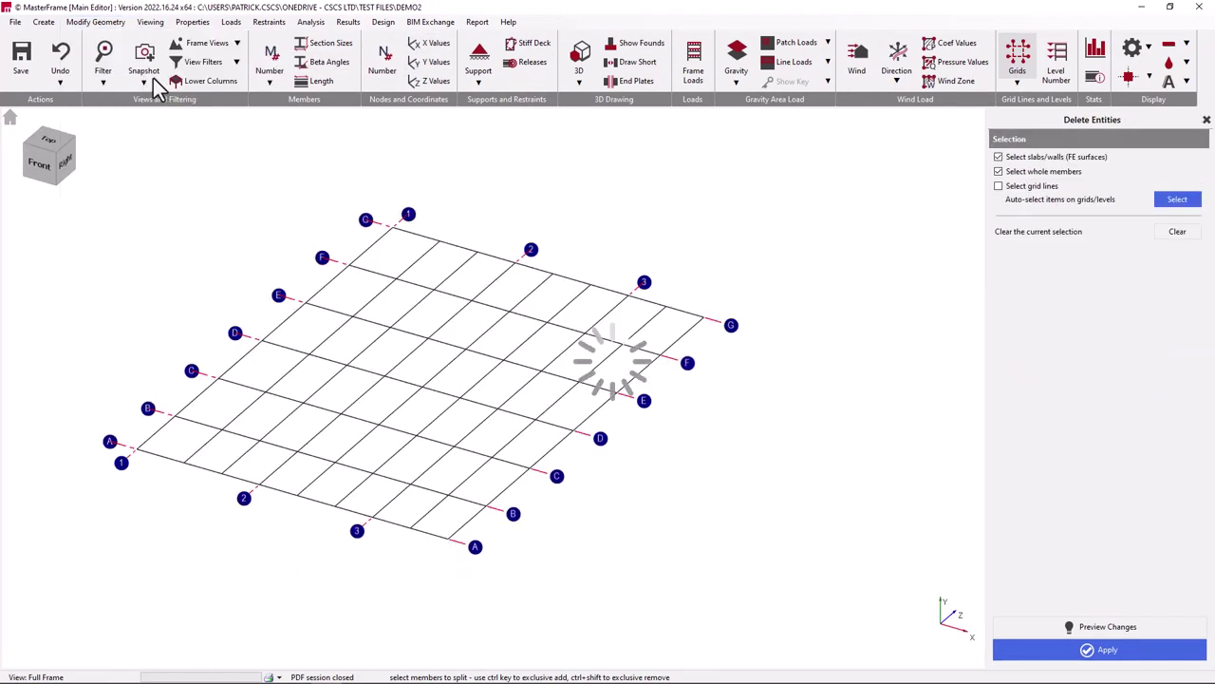
left_click(122, 23)
left_click(169, 149)
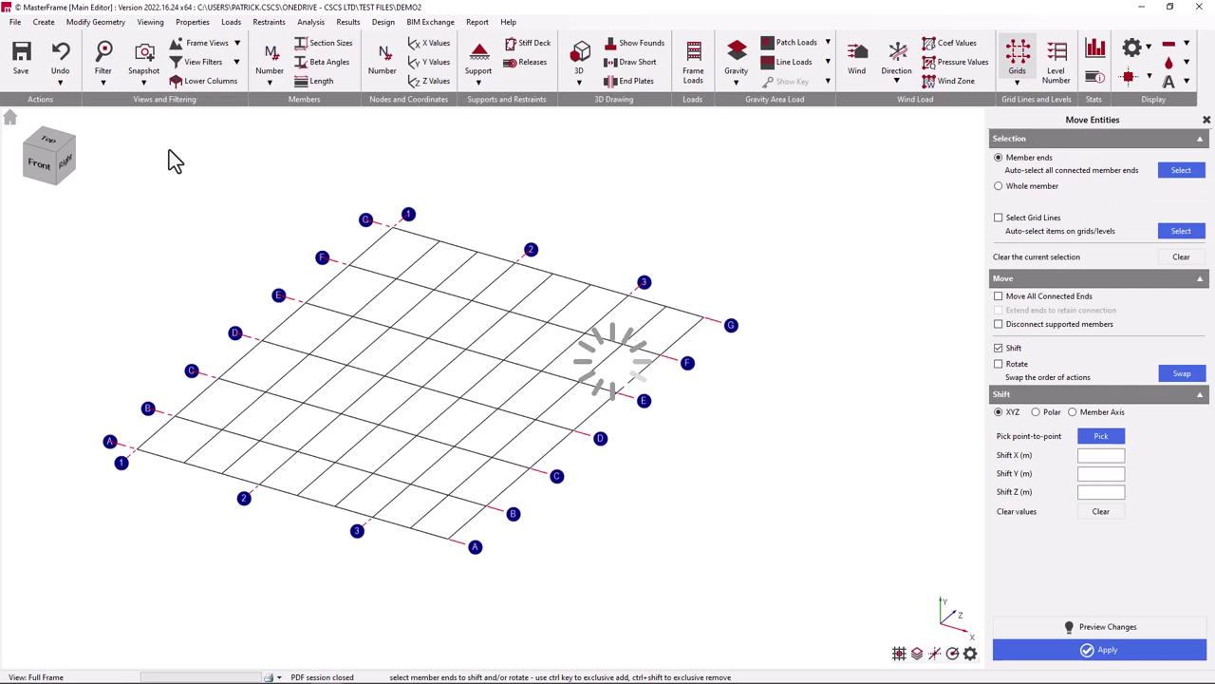
View the node table of the Edit Coordinates tool and the options for checking and modifying the analytical model.
left_click(95, 20)
mouse_move(161, 167)
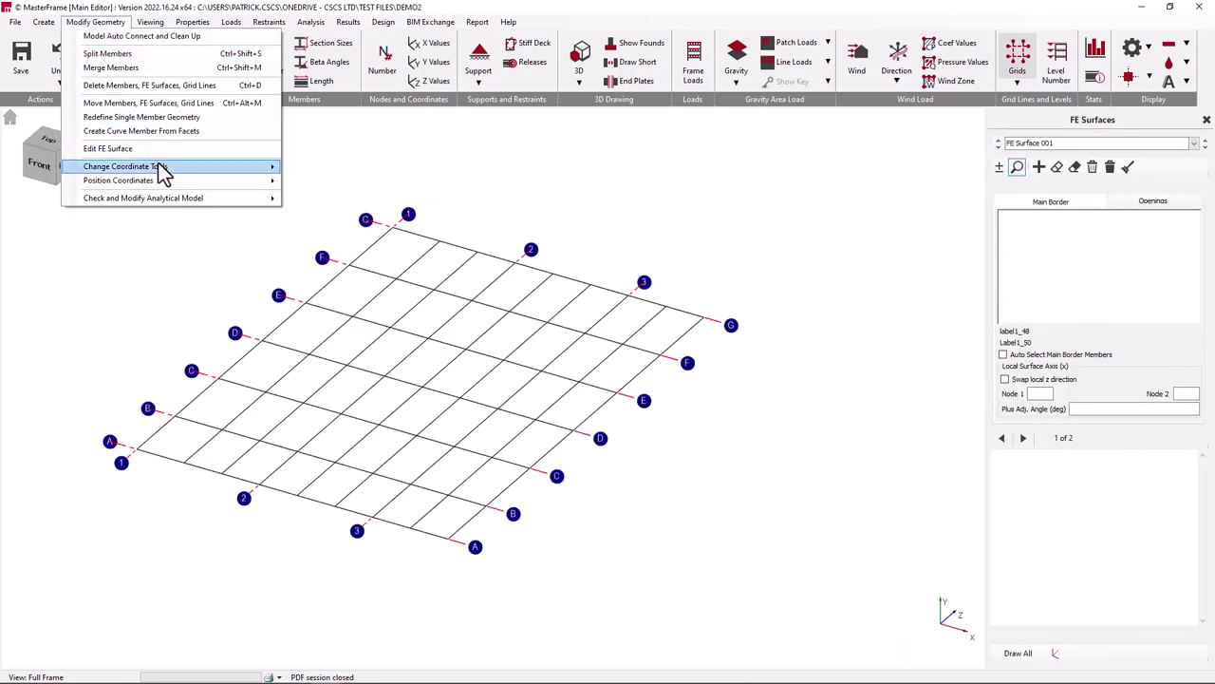
left_click(336, 258)
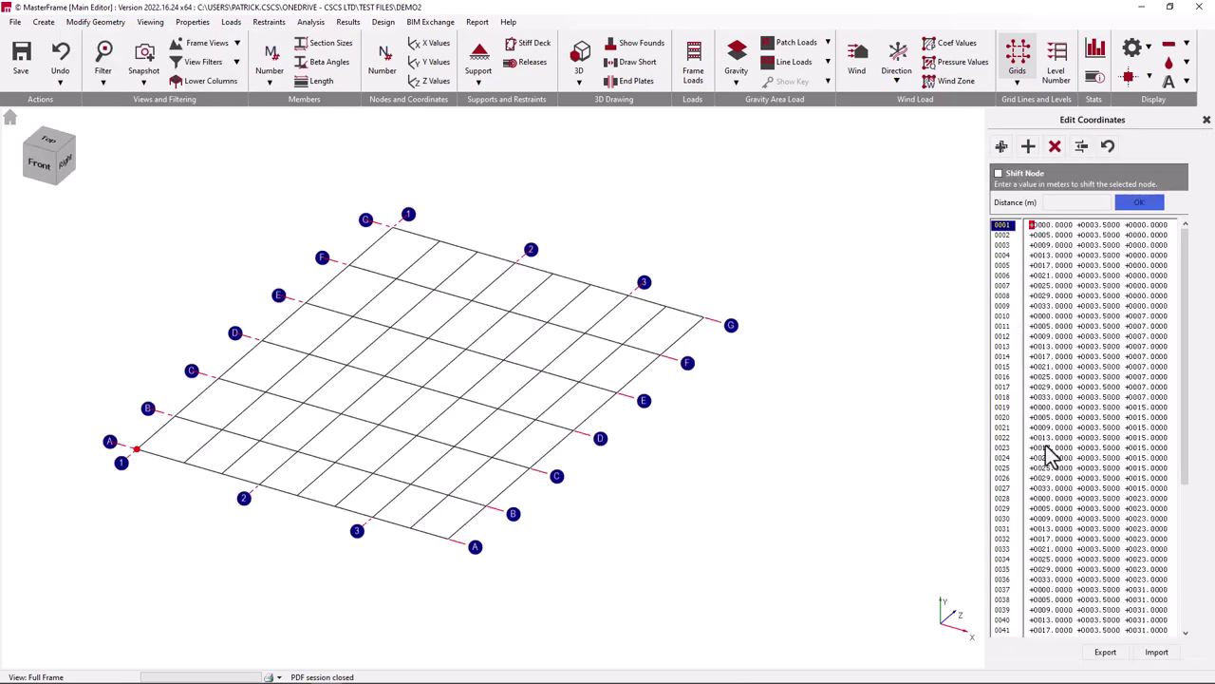
left_click(112, 24)
mouse_move(256, 197)
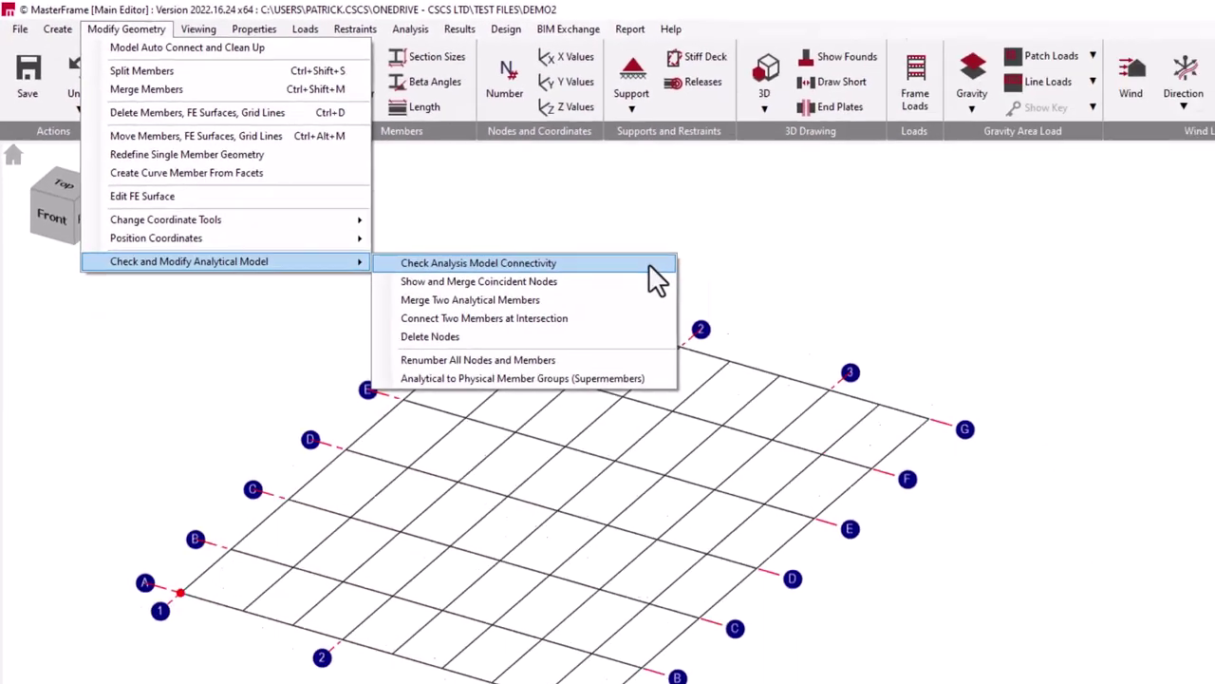
left_click(992, 418)
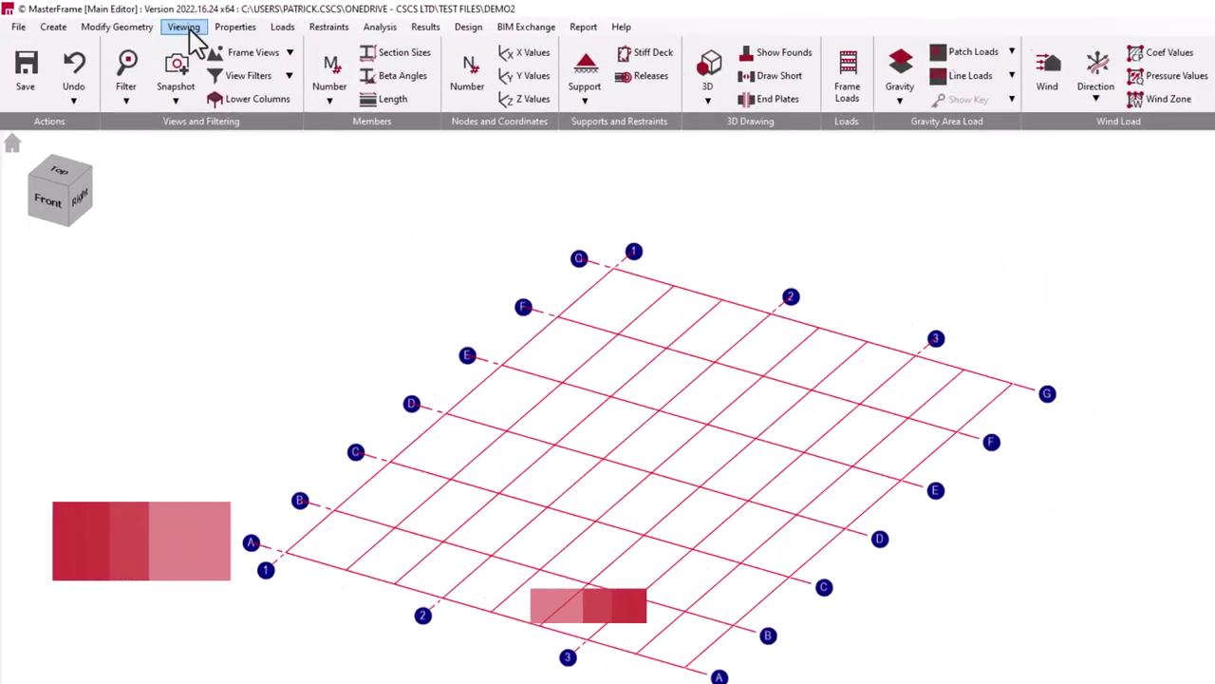
Open the Multi-View Setter, look through its list of frame views, and close it without changes.
left_click(190, 48)
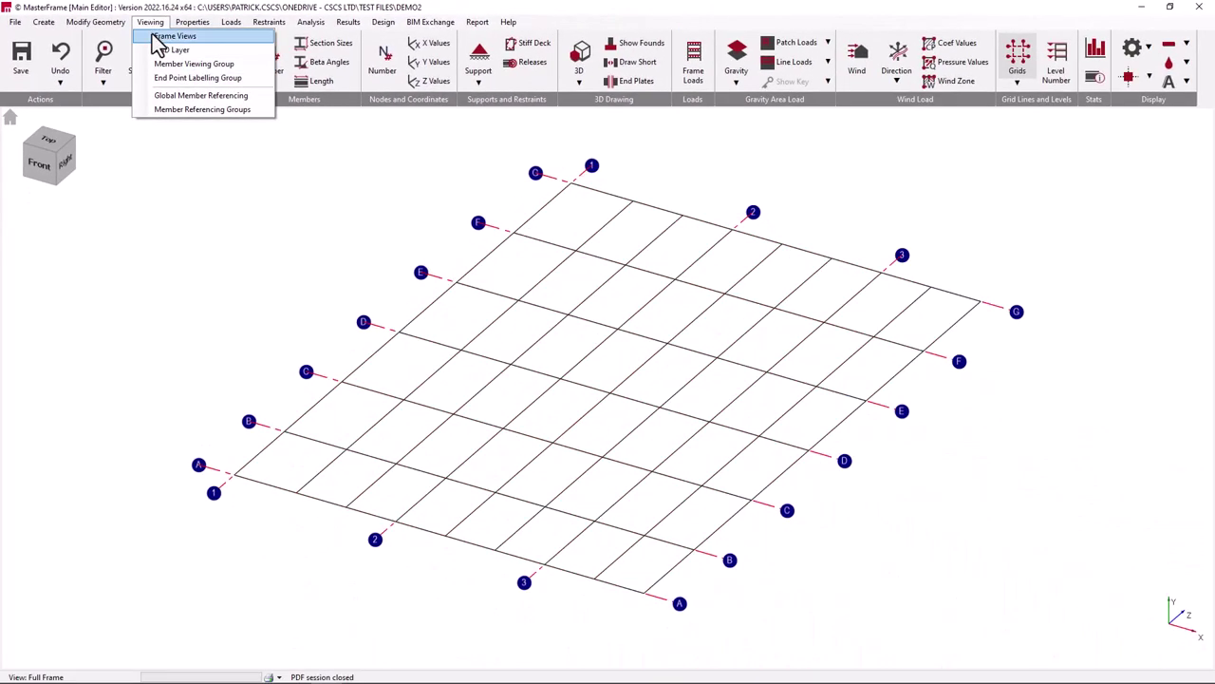
left_click(155, 40)
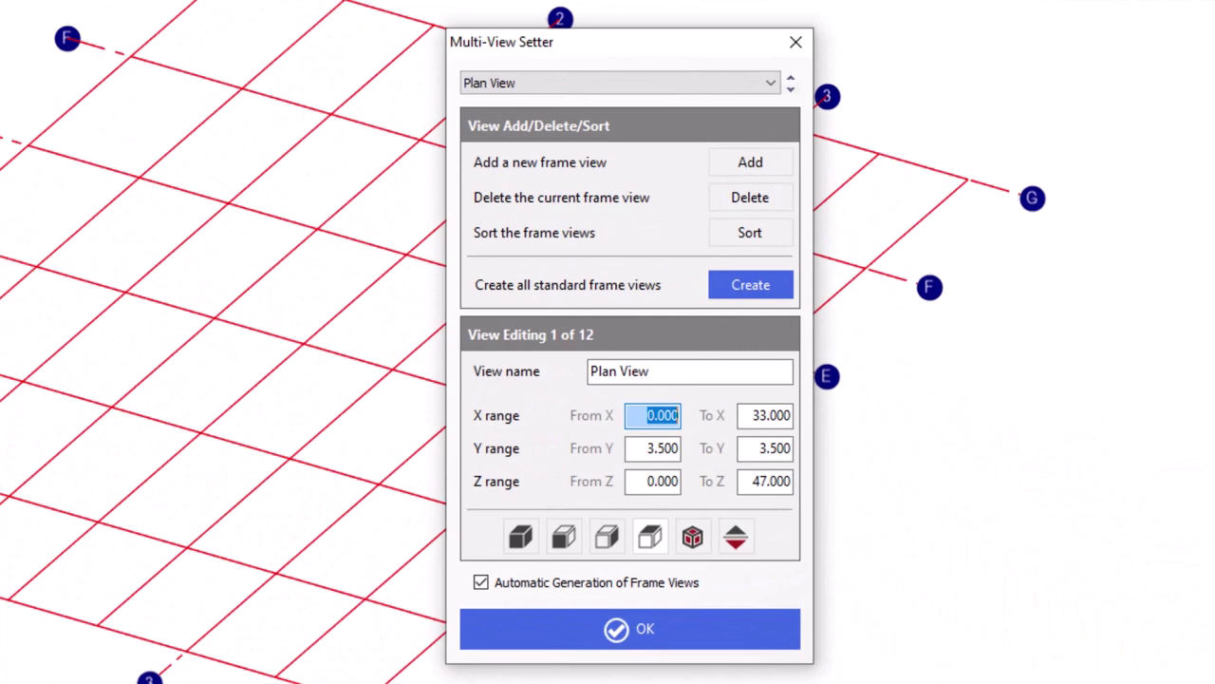
left_click(594, 83)
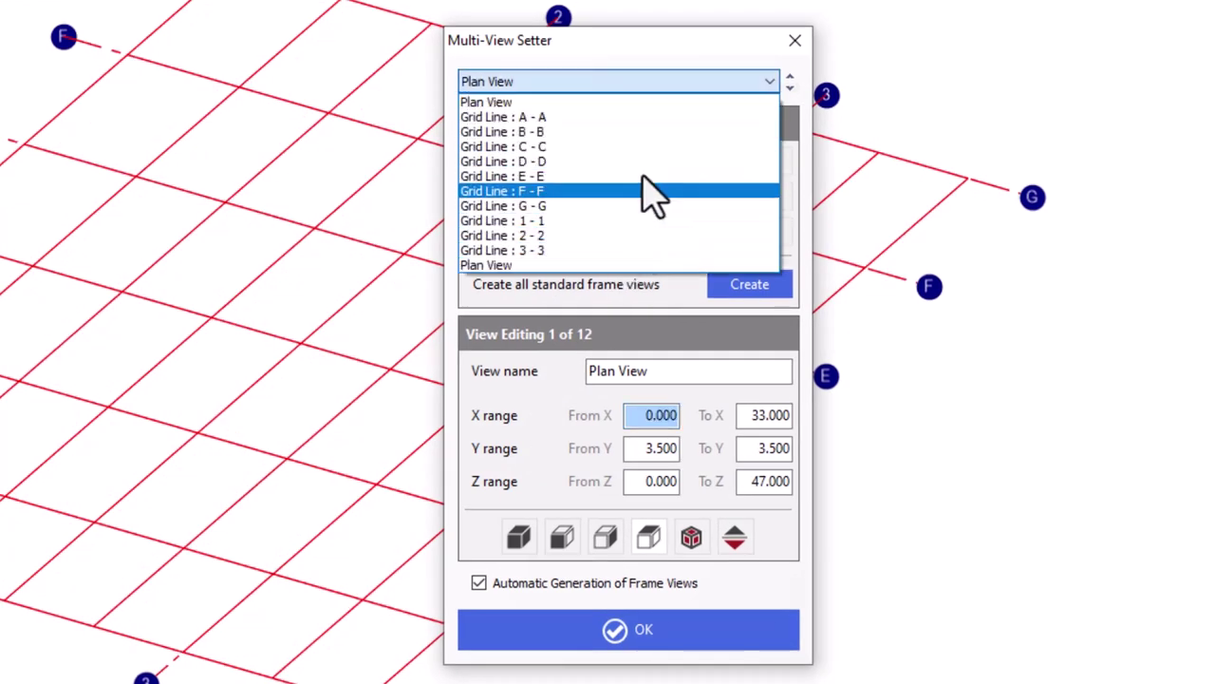
left_click(646, 85)
left_click(795, 41)
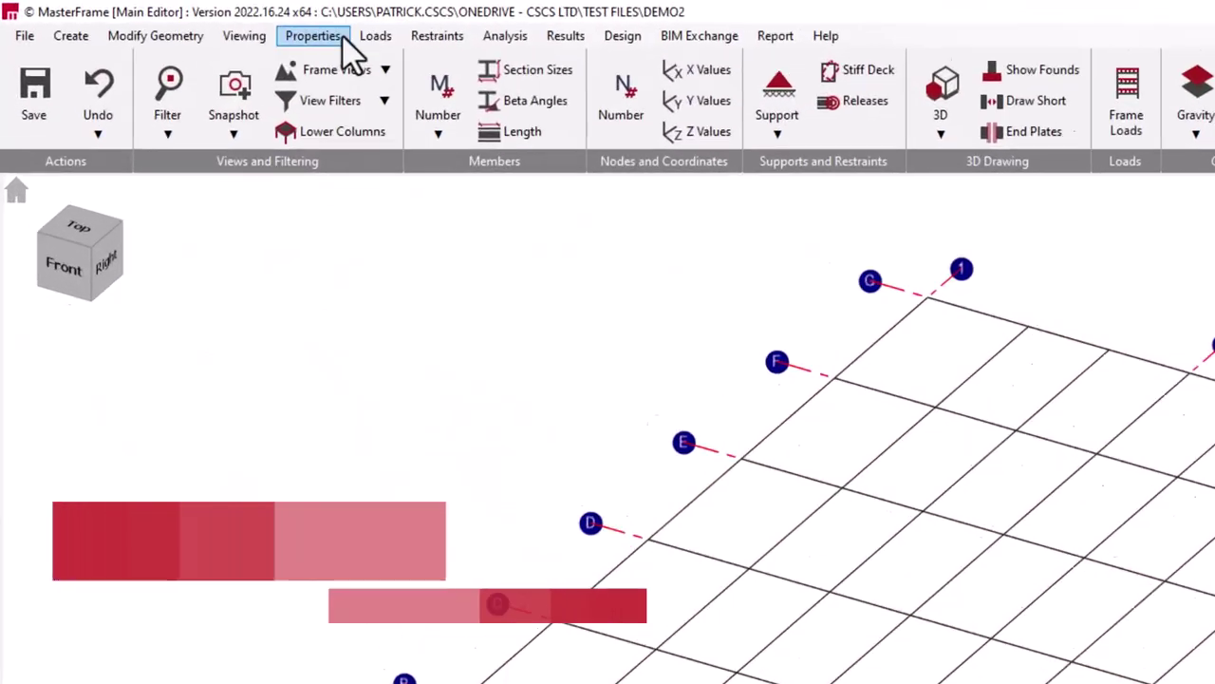
Show the member properties of the beam on grid line G between grids 2 and 3, and inspect its end releases and composite type.
left_click(342, 38)
left_click(377, 60)
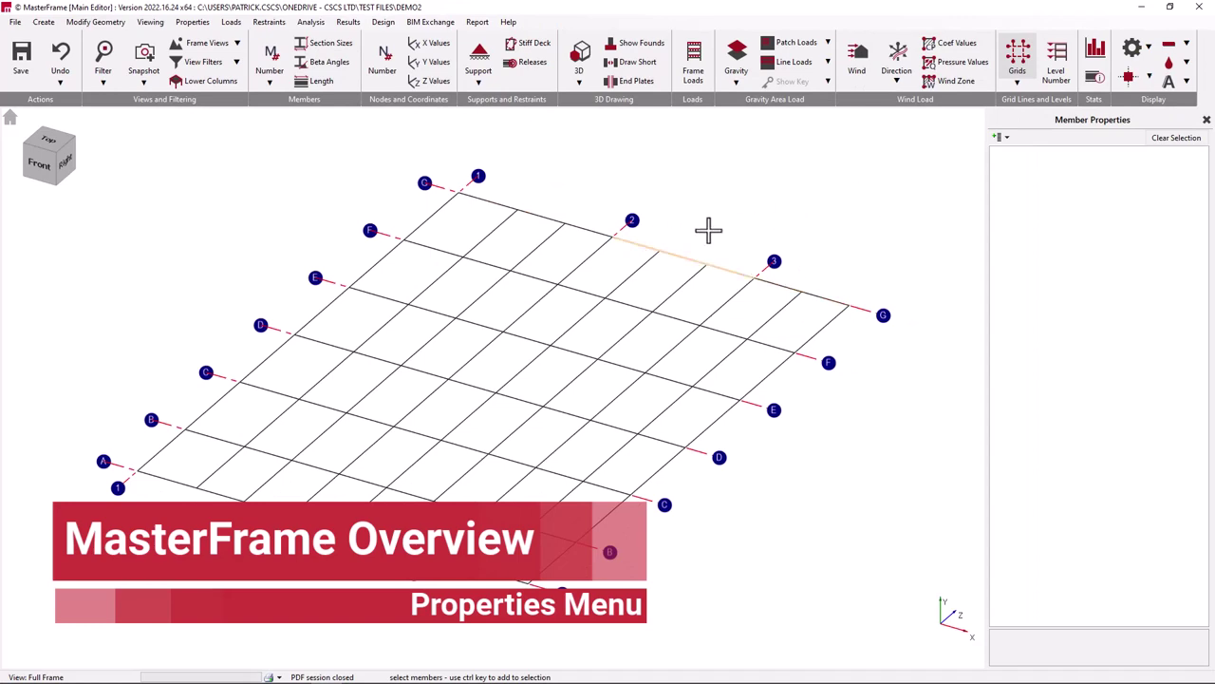
left_click(694, 238)
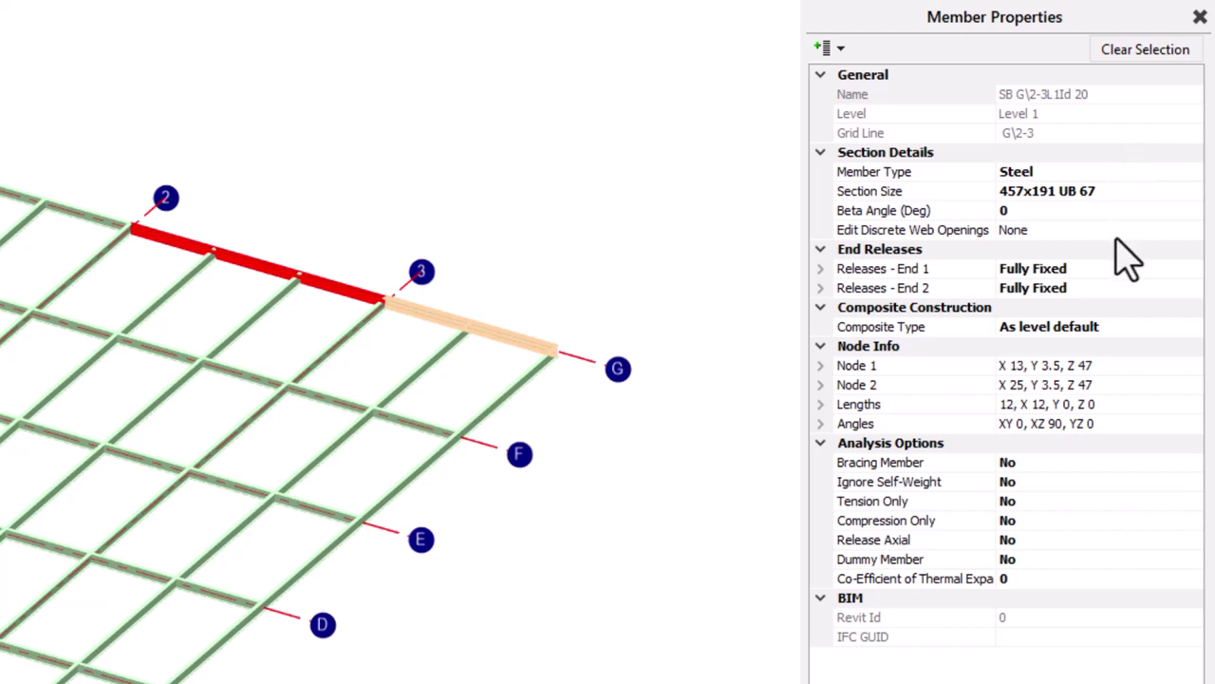
left_click(1113, 211)
left_click(1126, 272)
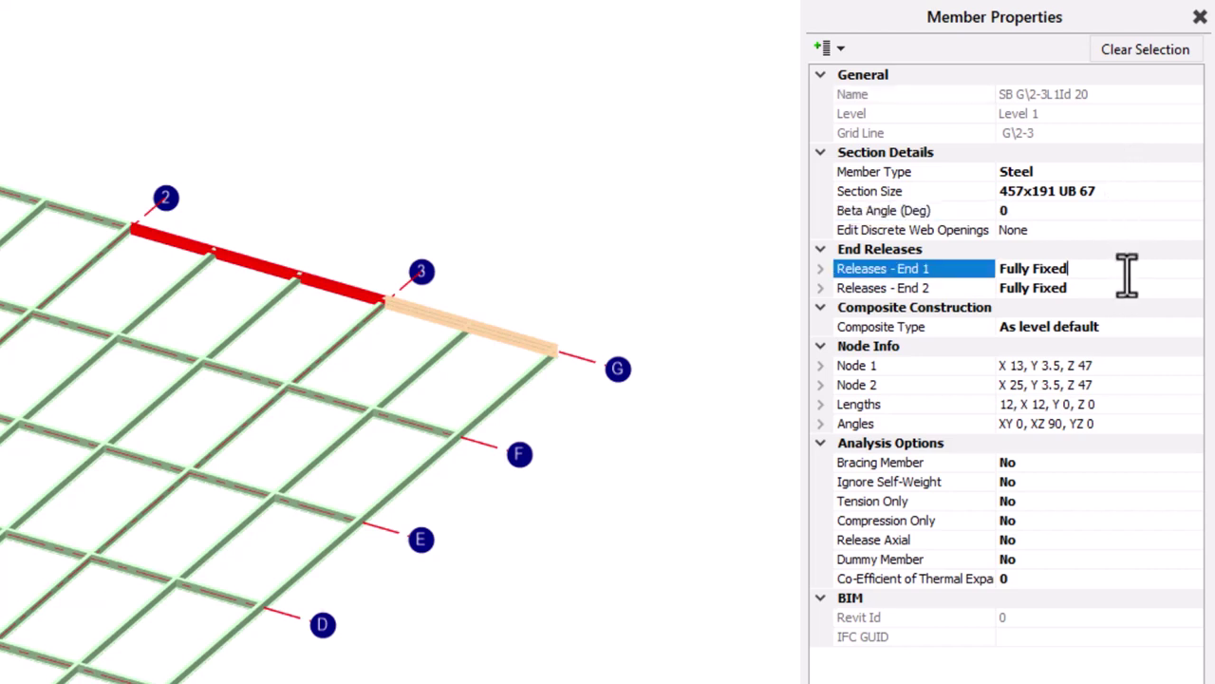
left_click(1140, 328)
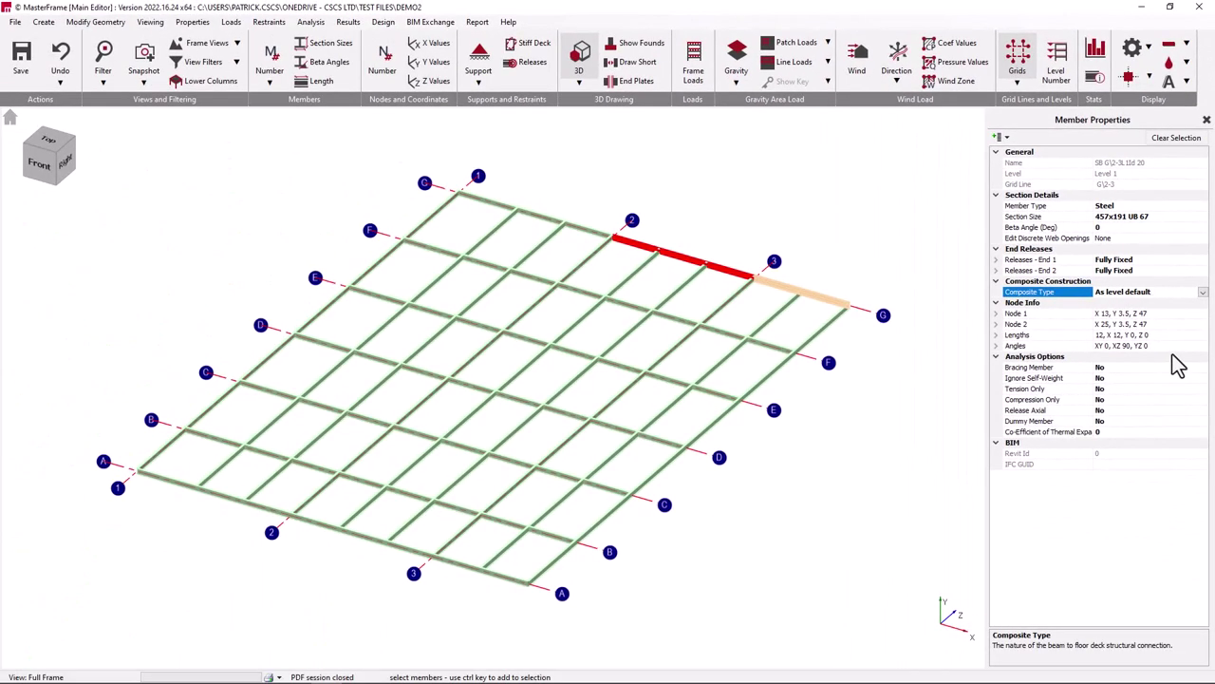
Extend the selection with the end beam beyond grid 3 on grid line G and a window of members around grid lines E to G.
left_click(809, 277, "ctrl")
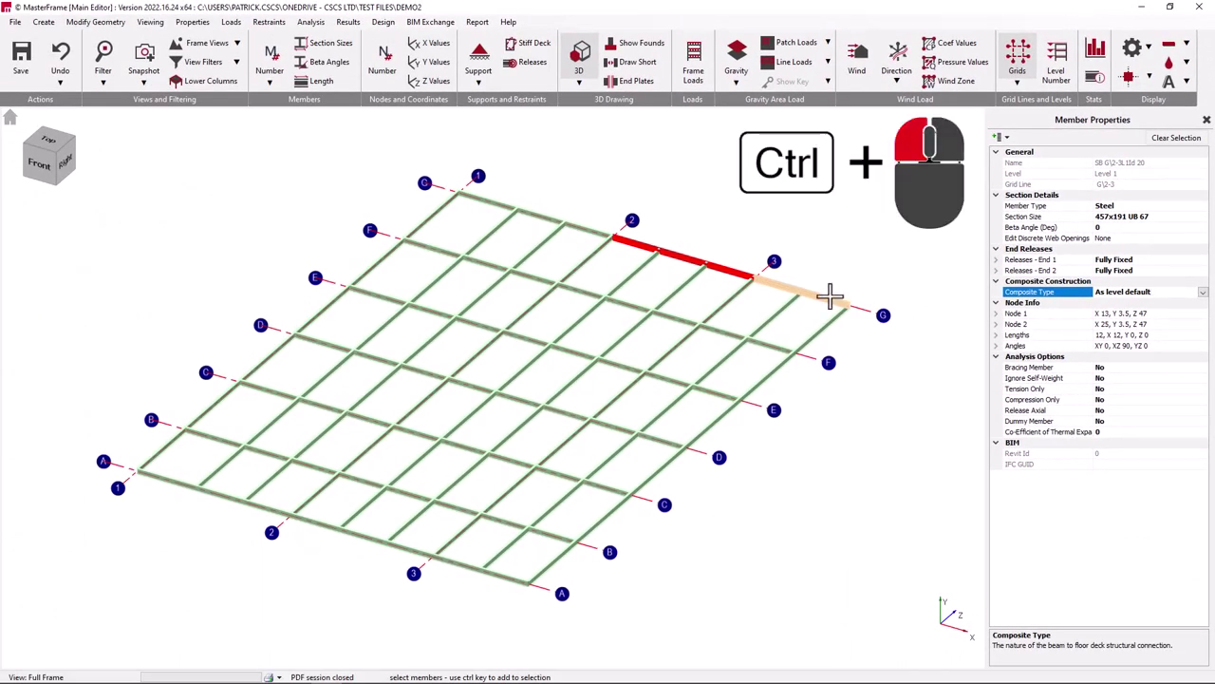
left_click(829, 297, "ctrl")
left_click_drag(829, 260, 564, 412)
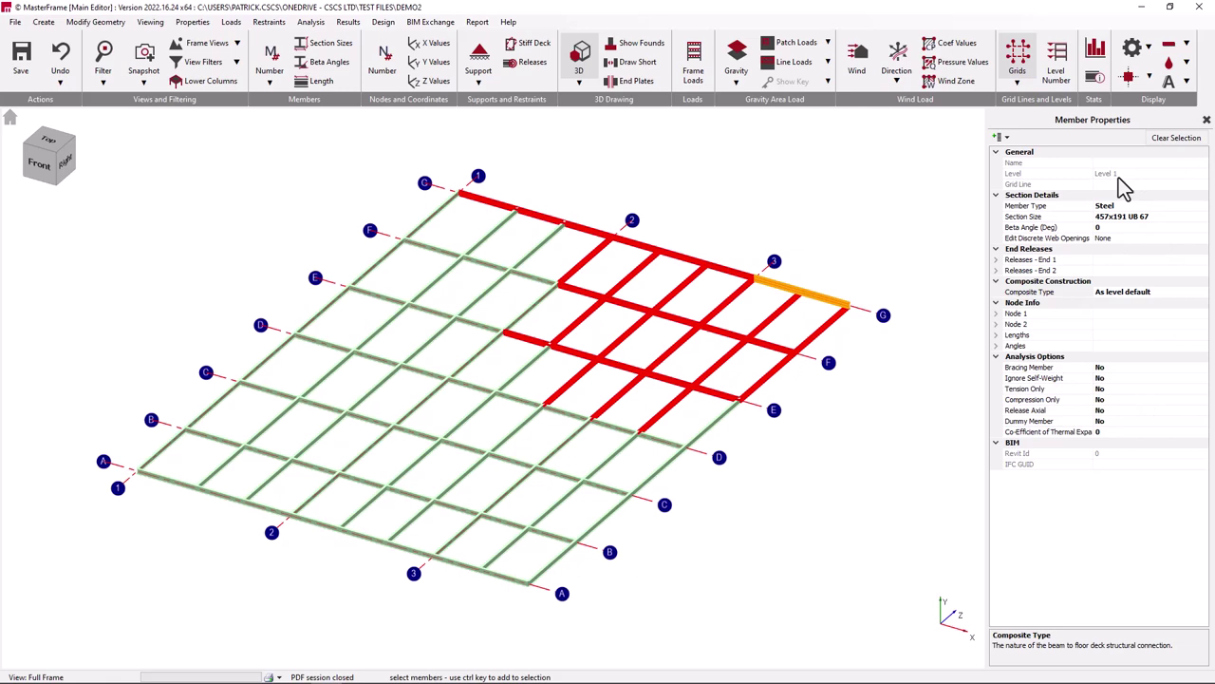
Clear the member selection and look through the available section, material and other member property tools.
left_click(1177, 138)
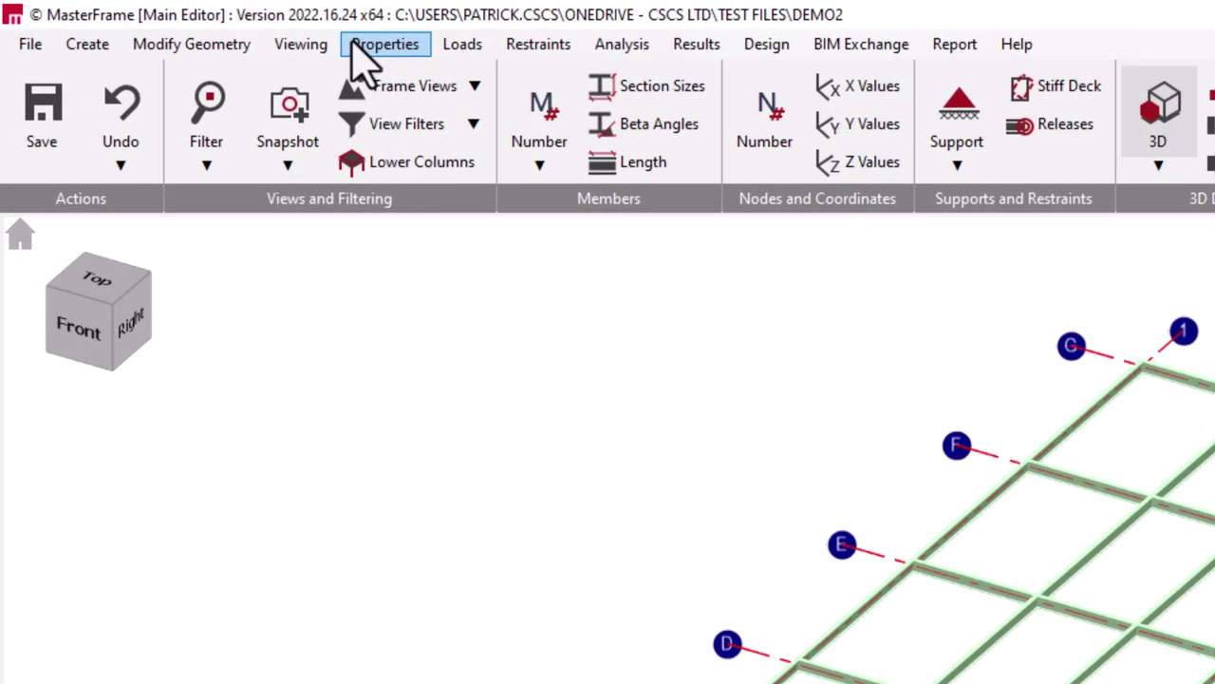
left_click(353, 48)
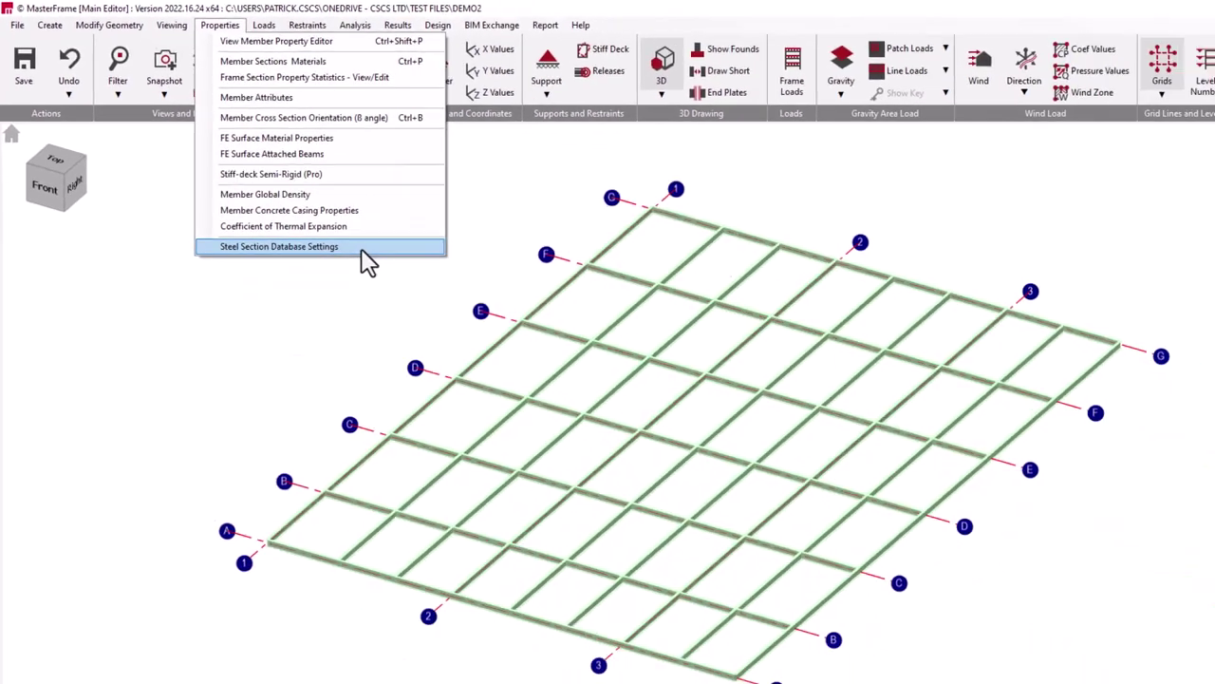
left_click(632, 433)
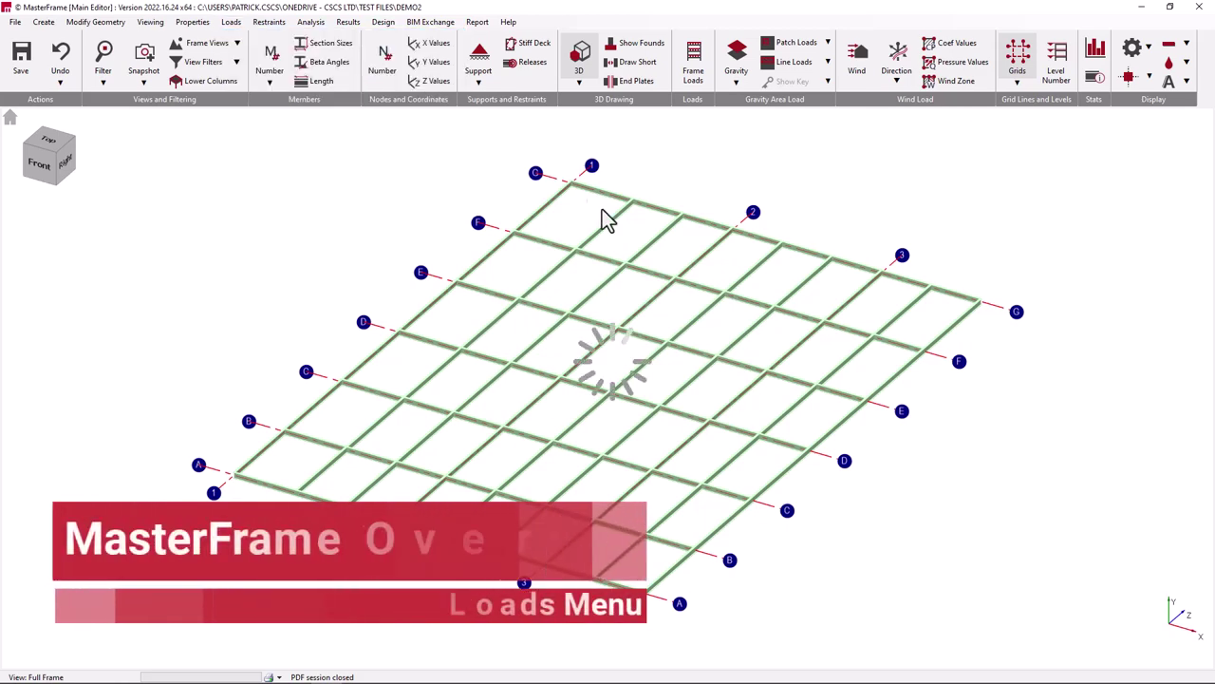
Inspect the load case combination settings and the area loading tool for floor and roof panels.
left_click(1074, 139)
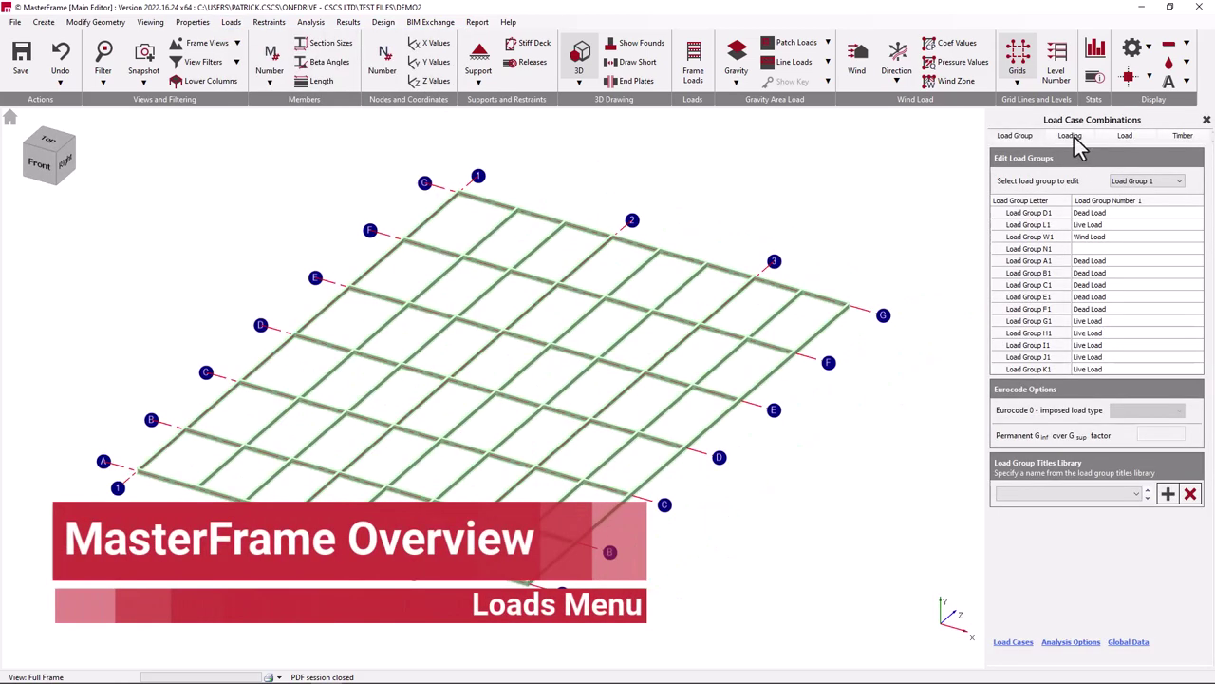
left_click(1154, 289)
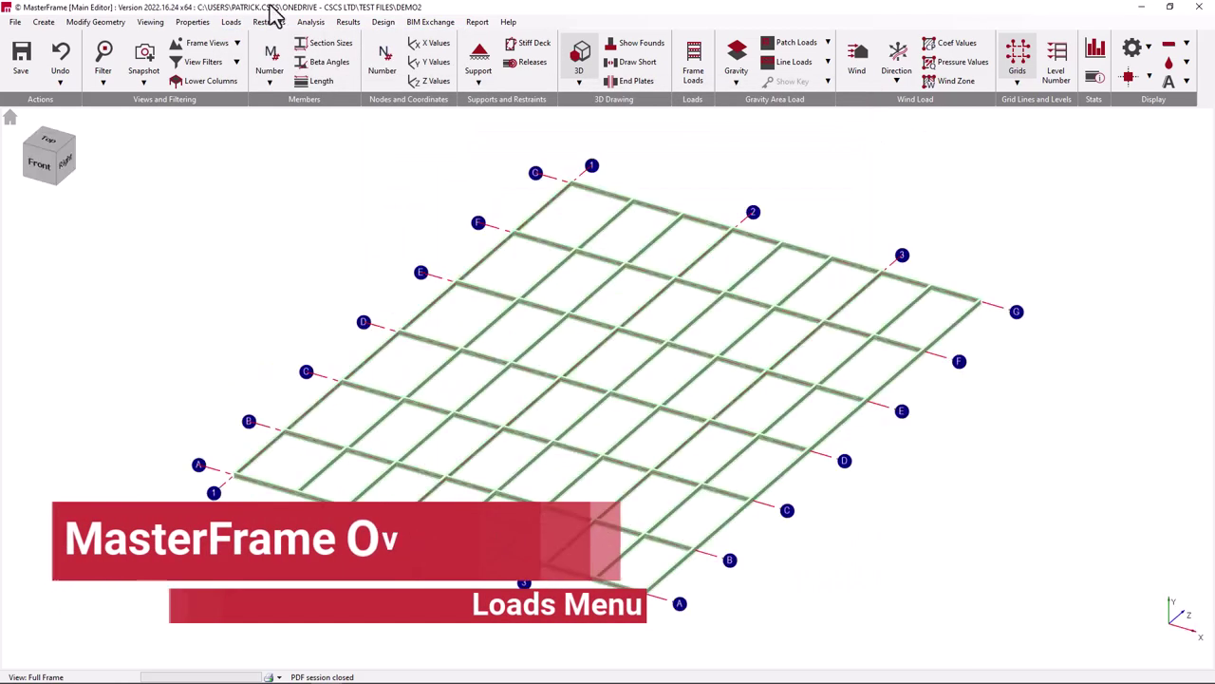
left_click(231, 21)
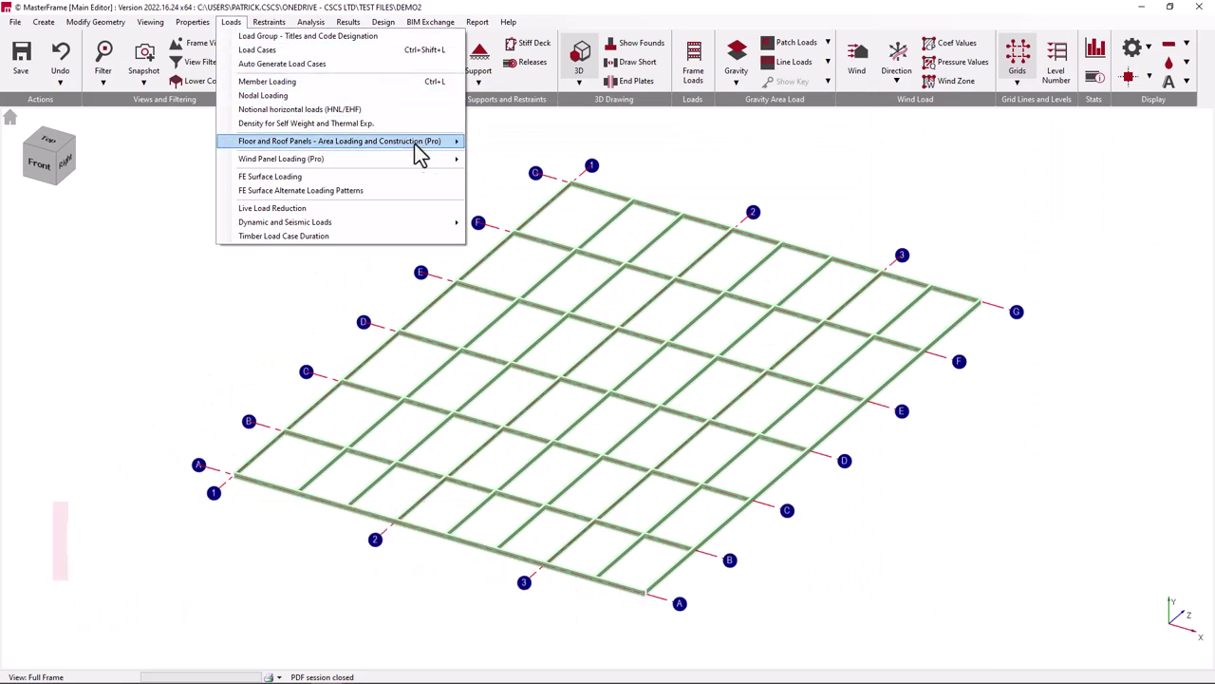
mouse_move(418, 143)
left_click(587, 157)
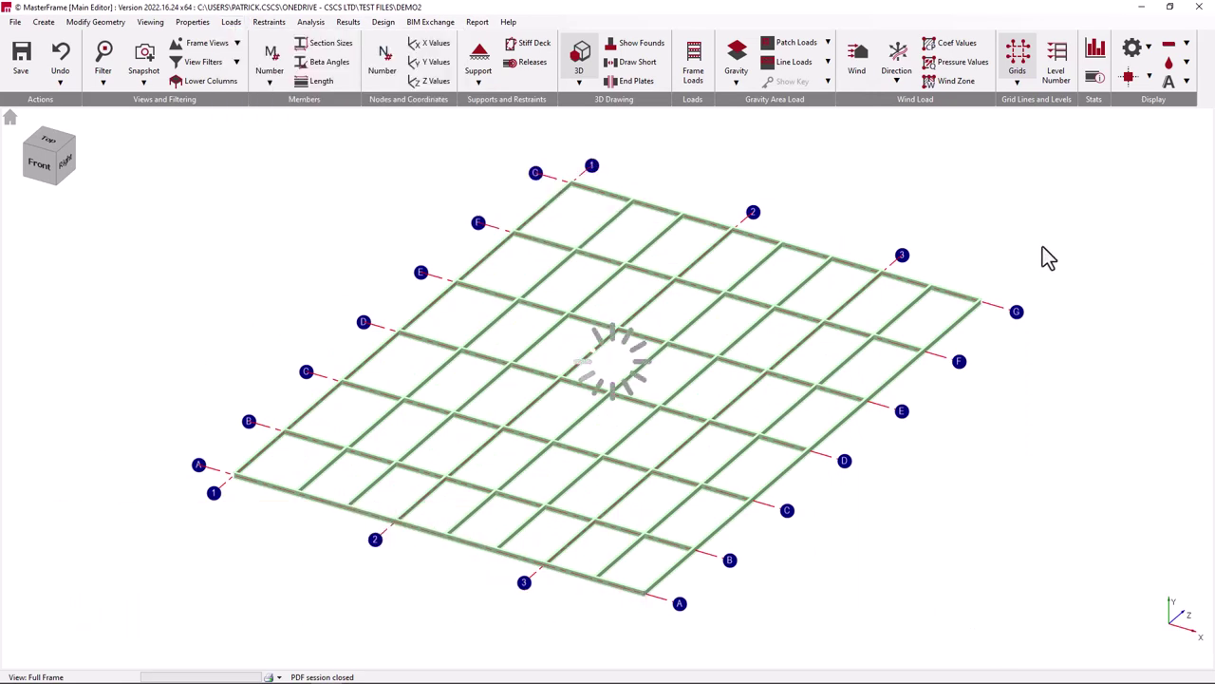
left_click(1206, 119)
View the wind direction and Cpi values of the wind load groups, and close them without changes.
left_click(231, 21)
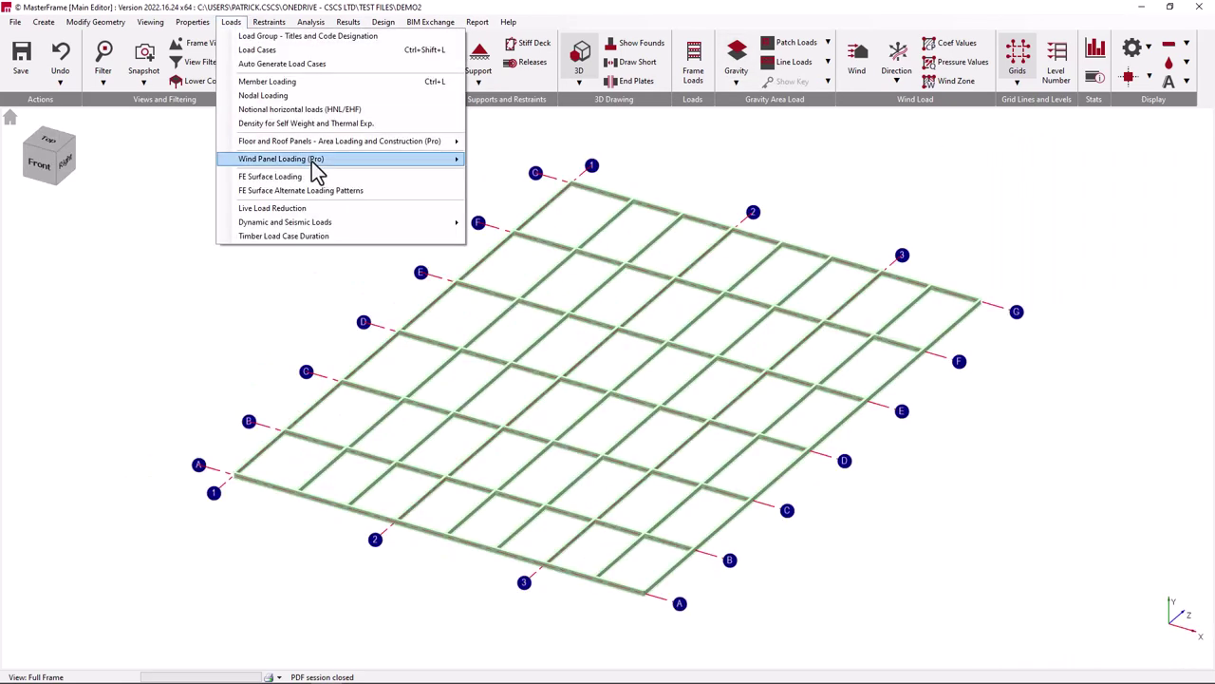
mouse_move(311, 160)
left_click(566, 161)
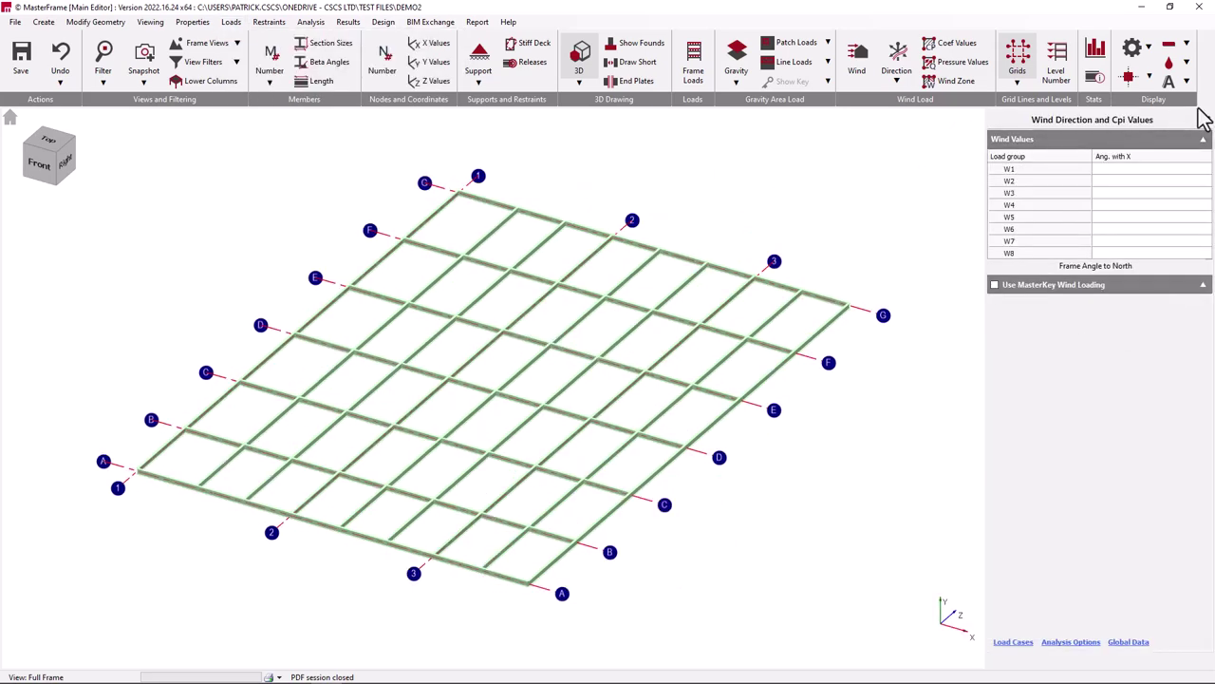
left_click(1204, 120)
Open MasterKey Wind Analysis and examine the site's wind data and topography settings.
left_click(230, 21)
left_click(549, 188)
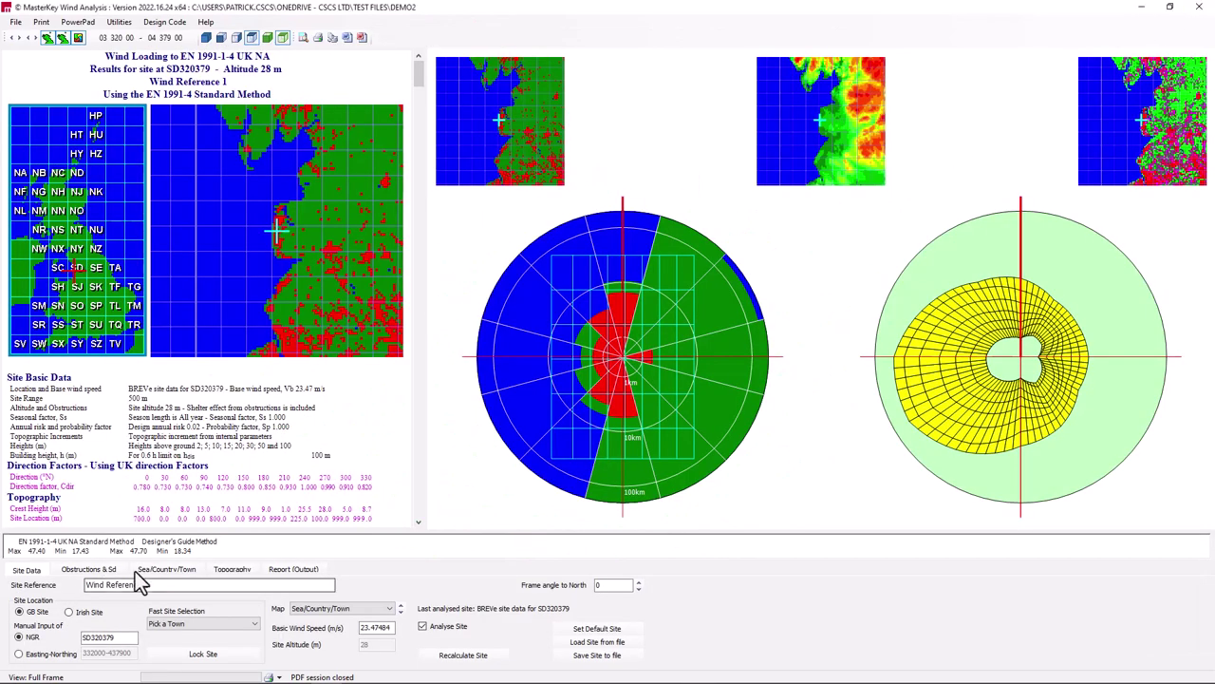
left_click(222, 578)
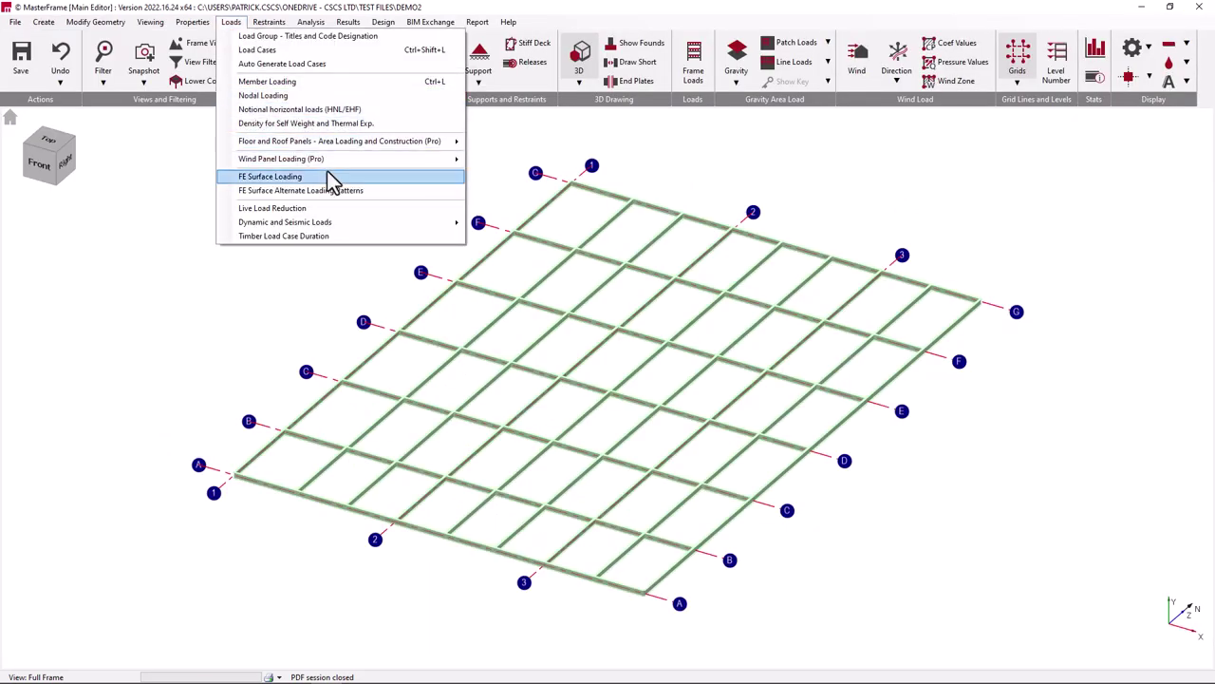
Inspect the FE surface loading tool, the FE alternate loading pattern options and the remaining load commands.
left_click(328, 174)
left_click(231, 21)
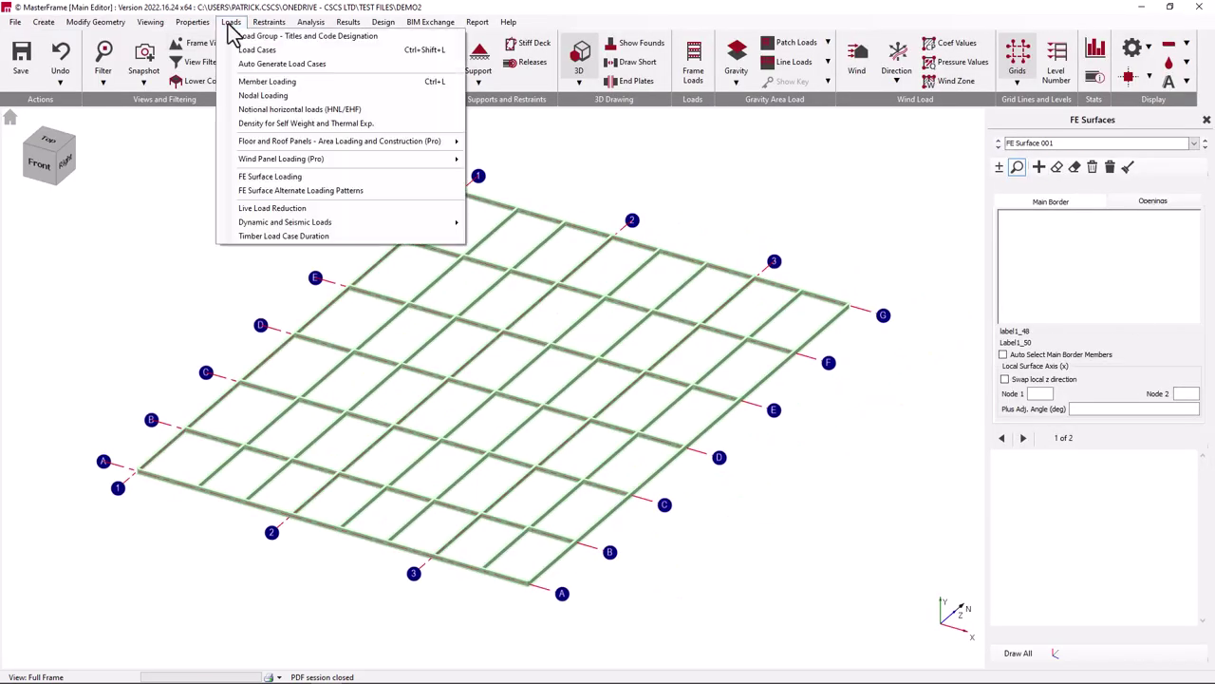
left_click(309, 187)
left_click(230, 21)
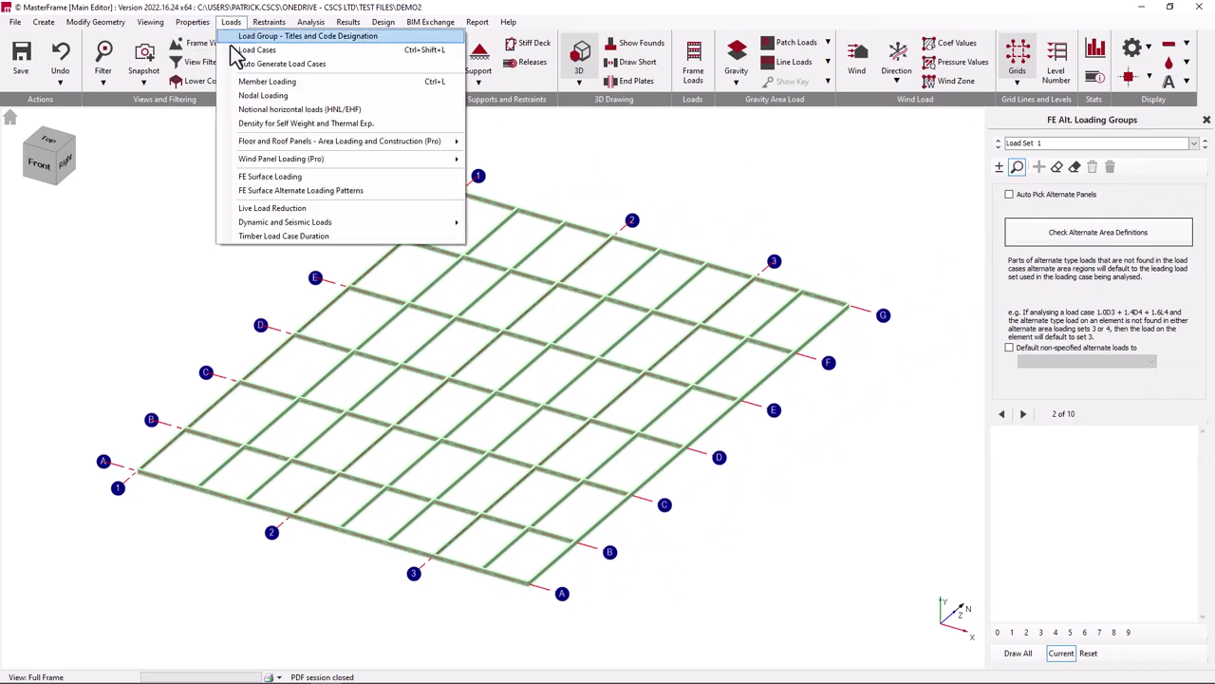
mouse_move(285, 223)
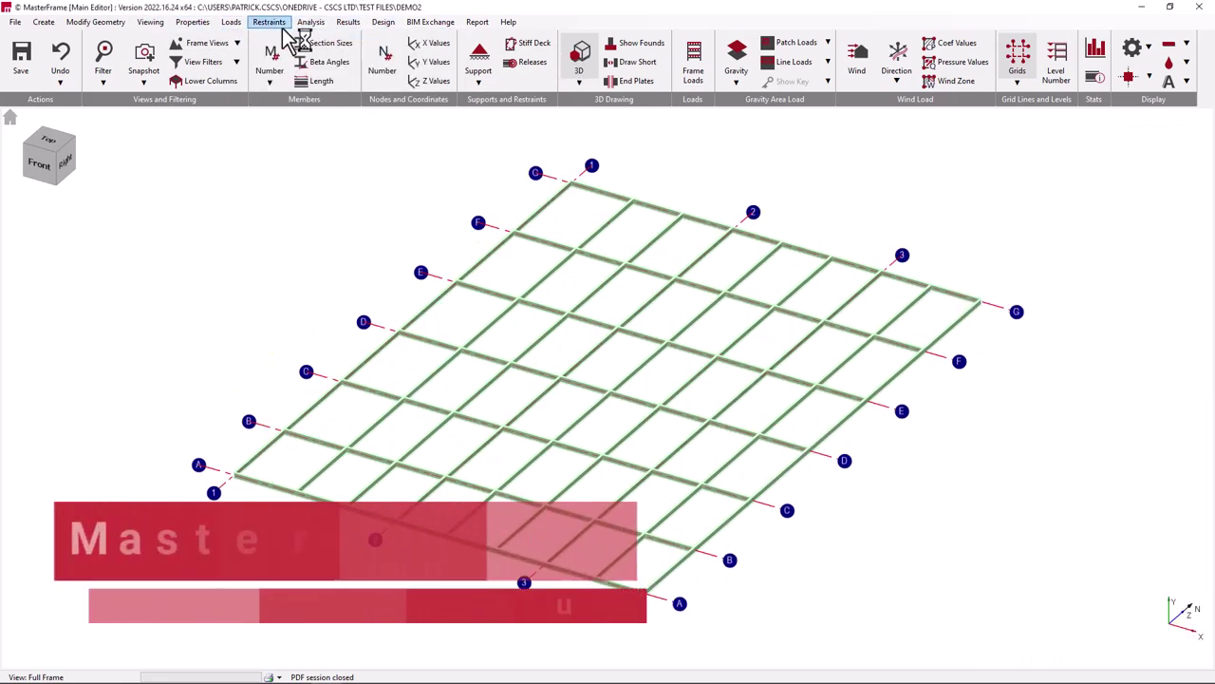
View the member end release options for torsion, minor axis and major axis.
left_click(281, 26)
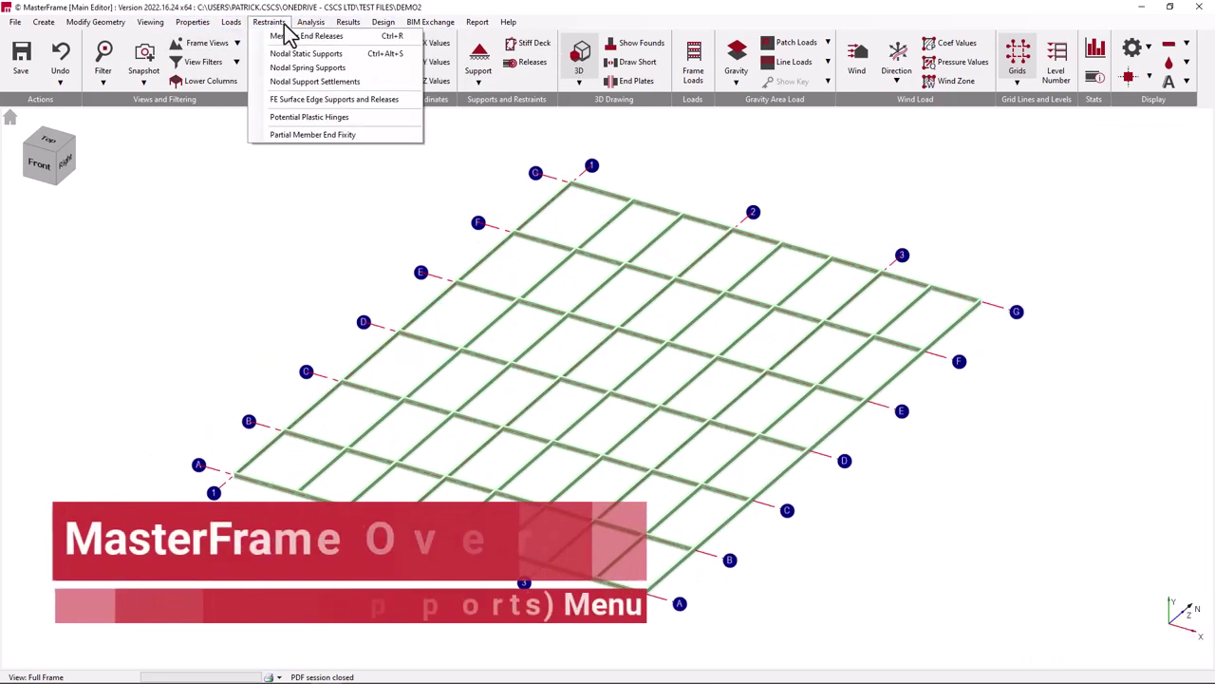
left_click(377, 43)
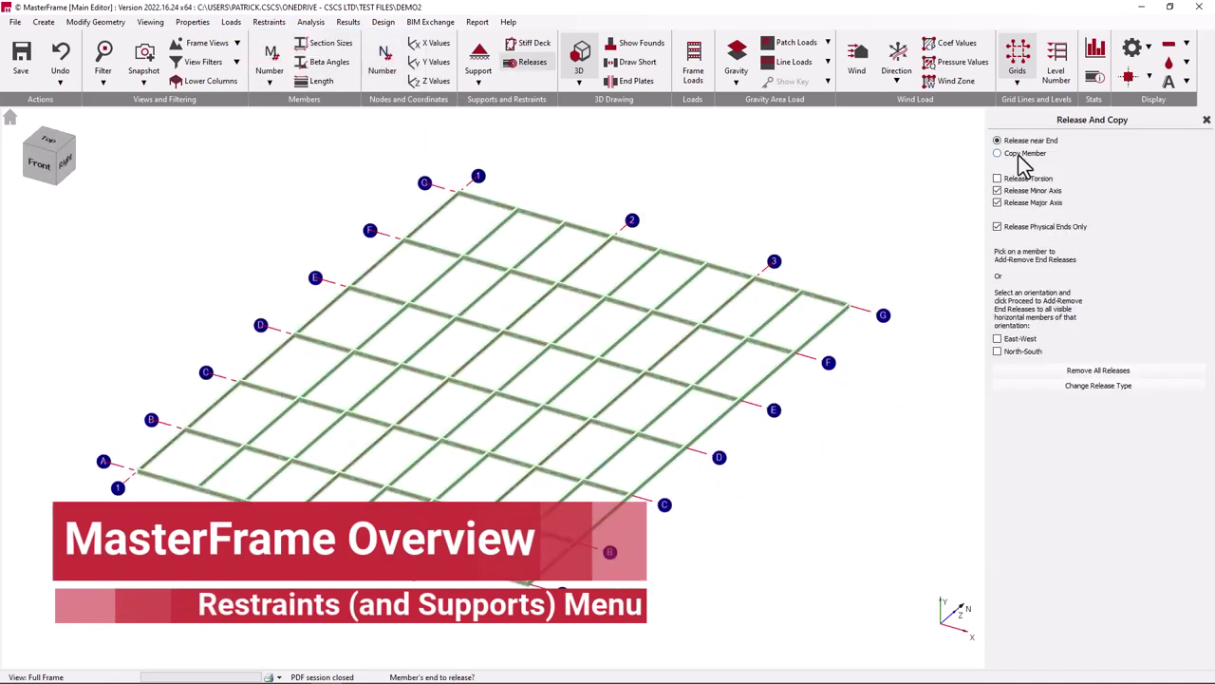
Assign nodal static supports to all nodes of the floor frame and set their type to Pinned.
left_click(270, 22)
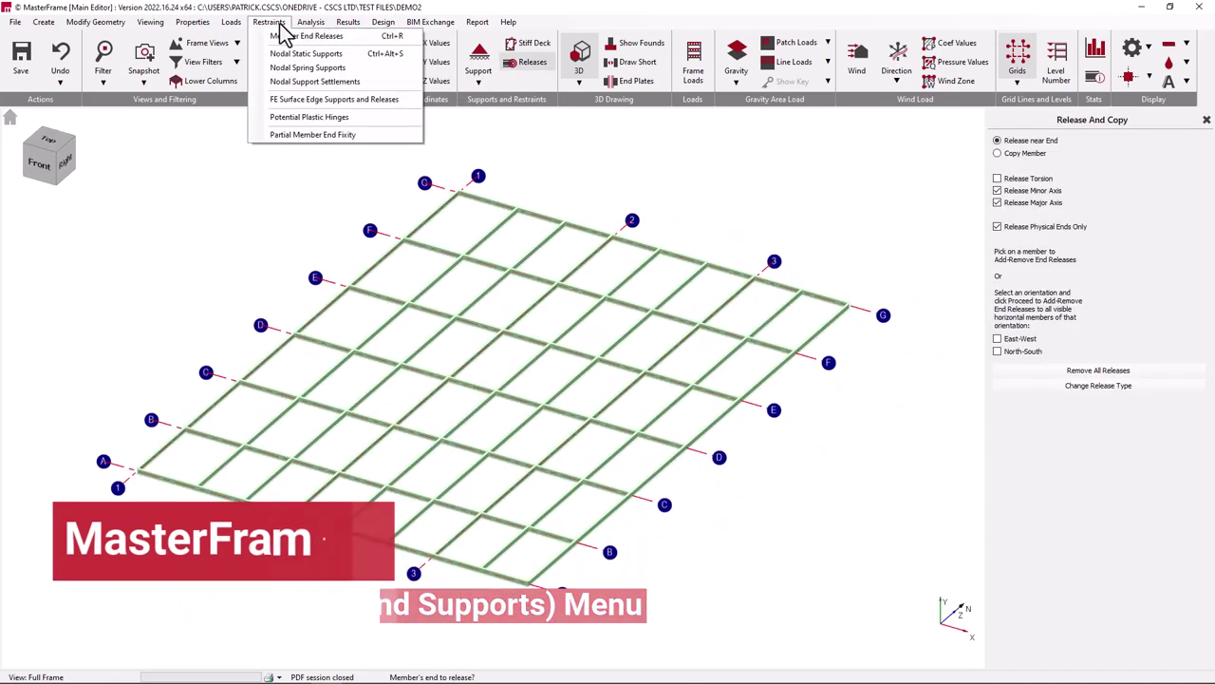
left_click(318, 53)
left_click_drag(240, 134, 983, 546)
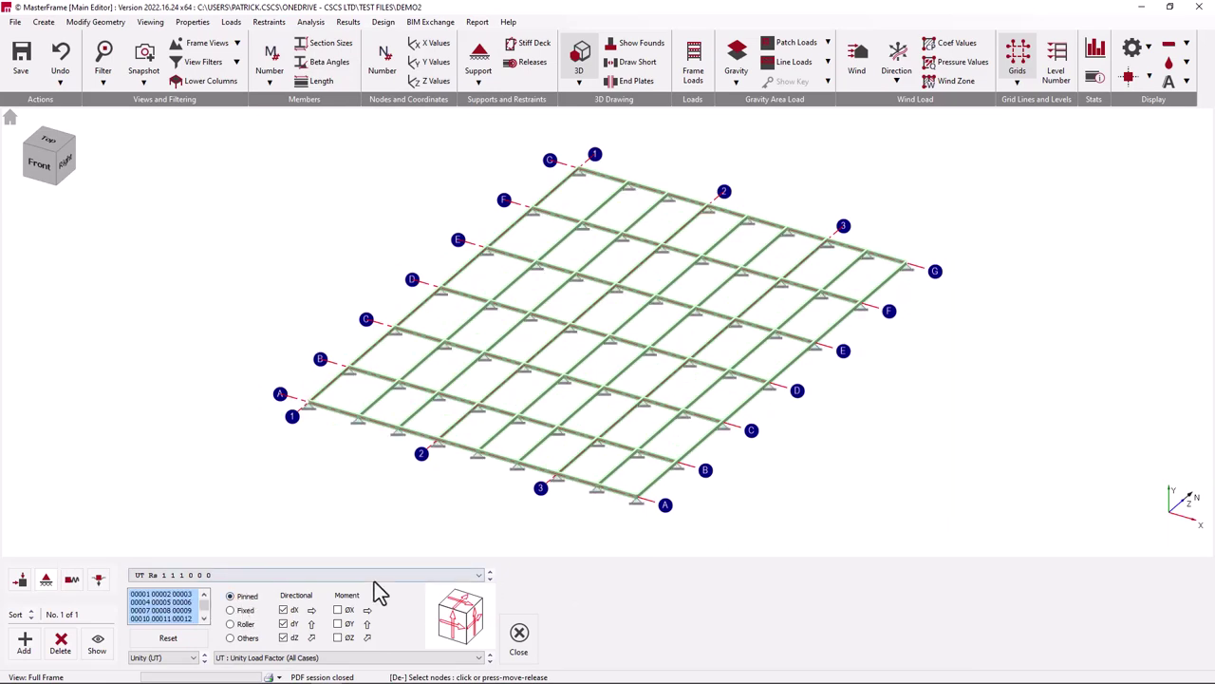
left_click(247, 621)
left_click(247, 596)
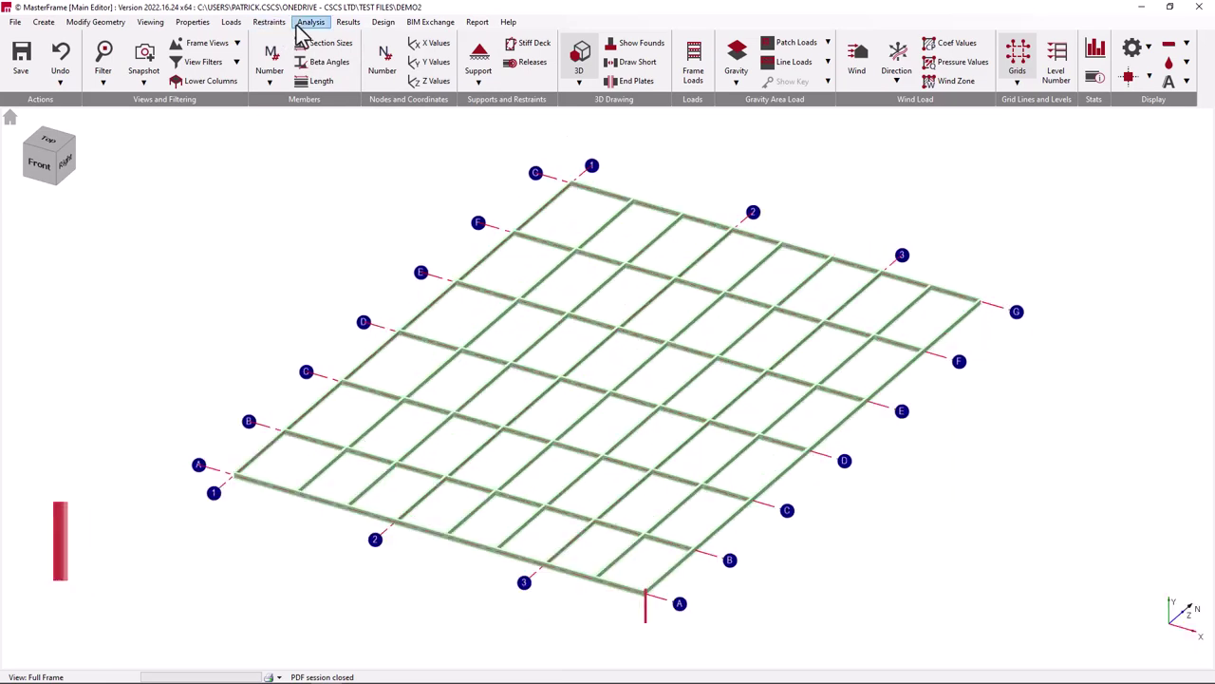
Run the static analysis of the floor frame as a Space Frame.
left_click(297, 23)
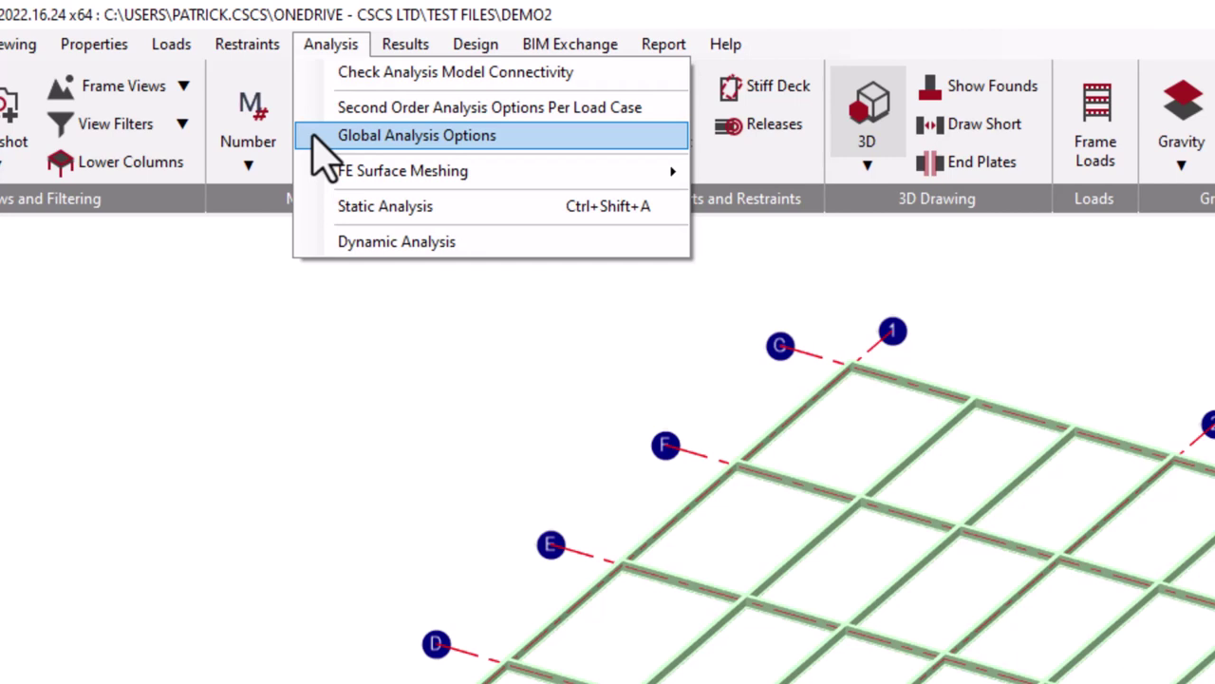
mouse_move(567, 169)
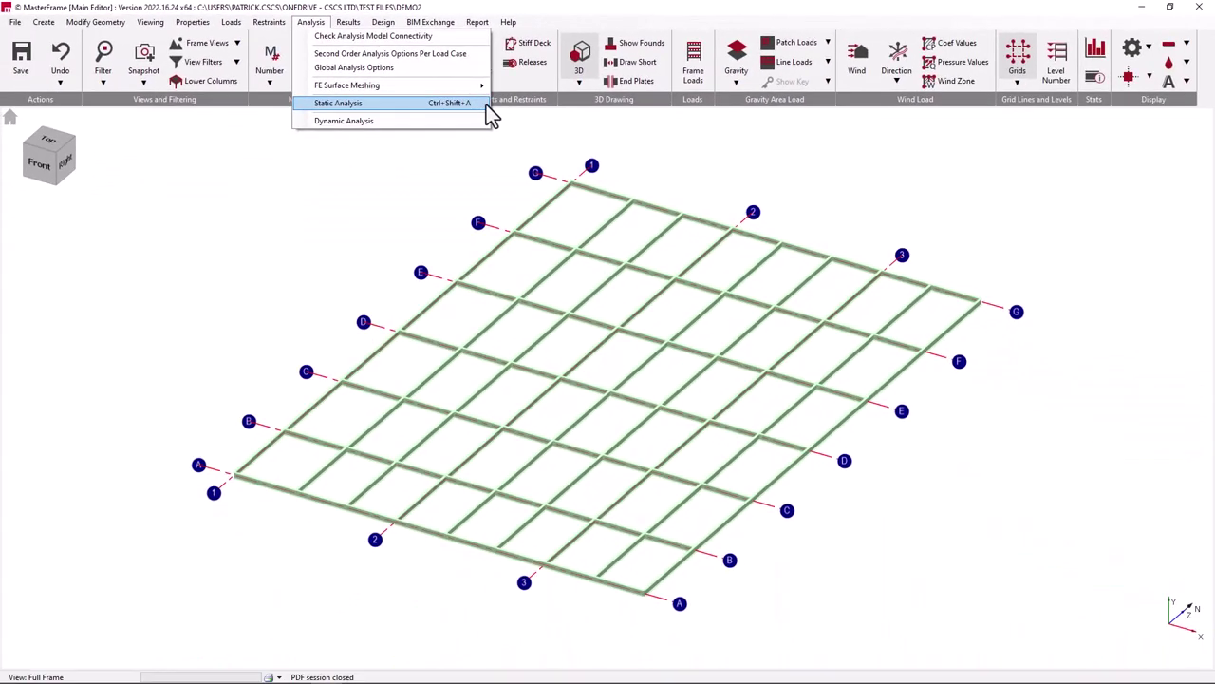
left_click(487, 105)
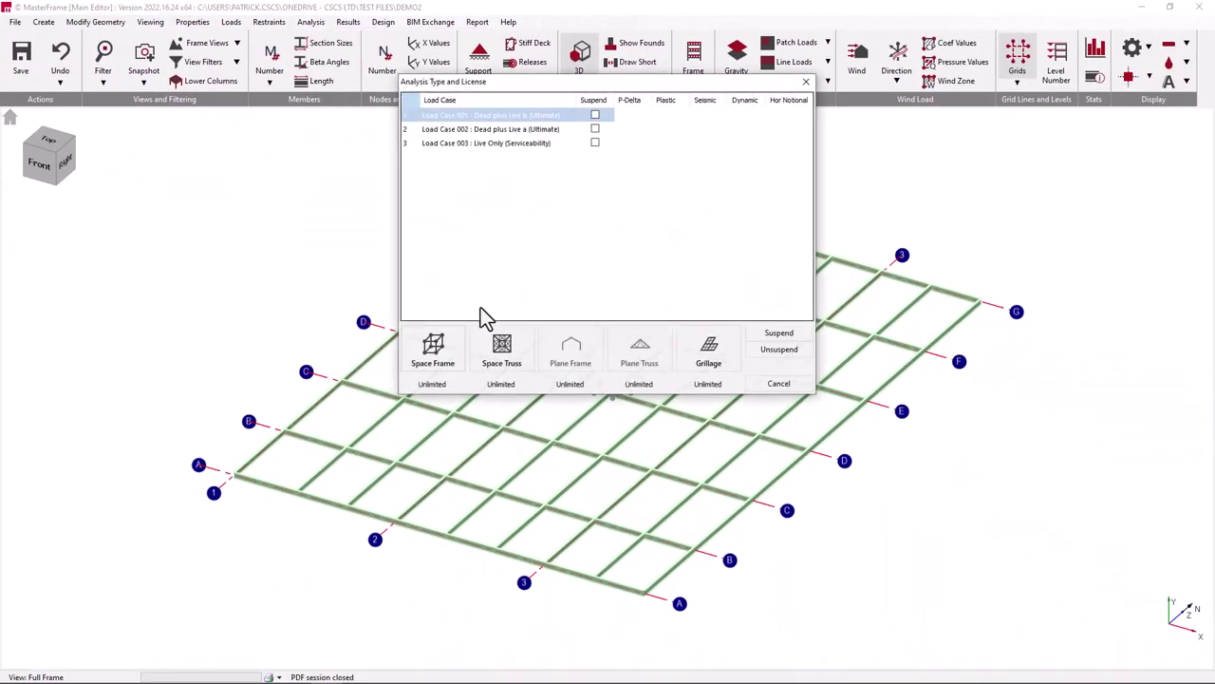
left_click(456, 346)
Open Dynamic Analysis, view its natural frequency settings, and return to the main program.
left_click(311, 22)
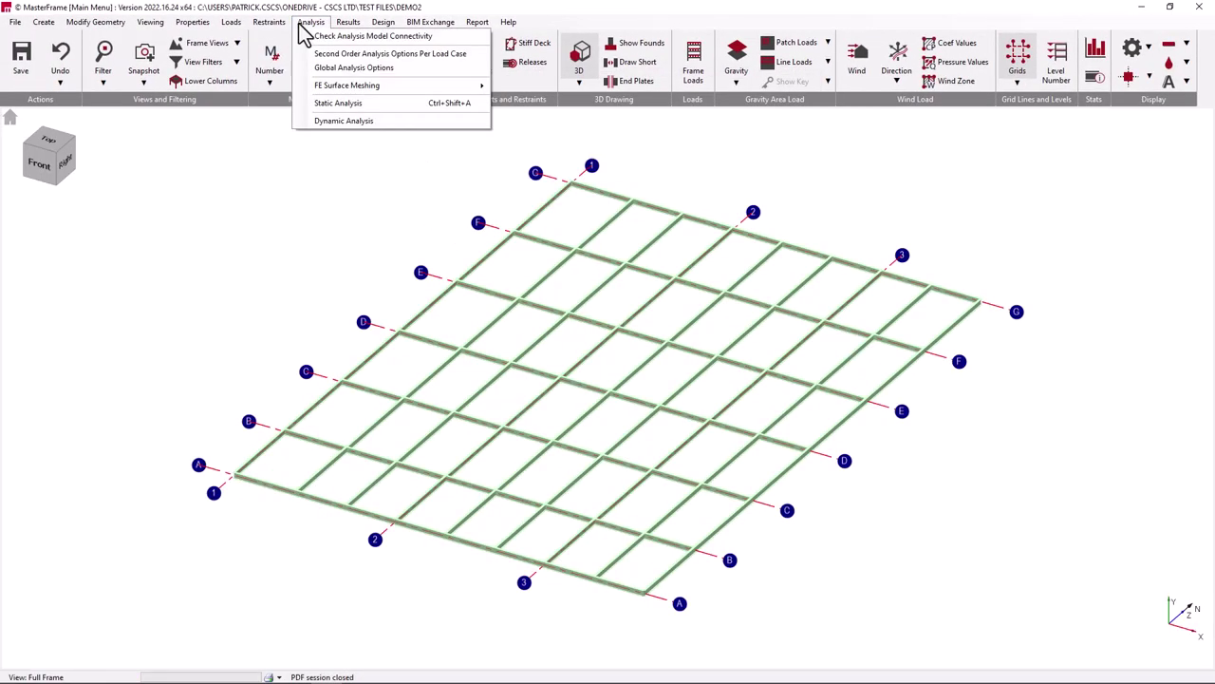
left_click(319, 121)
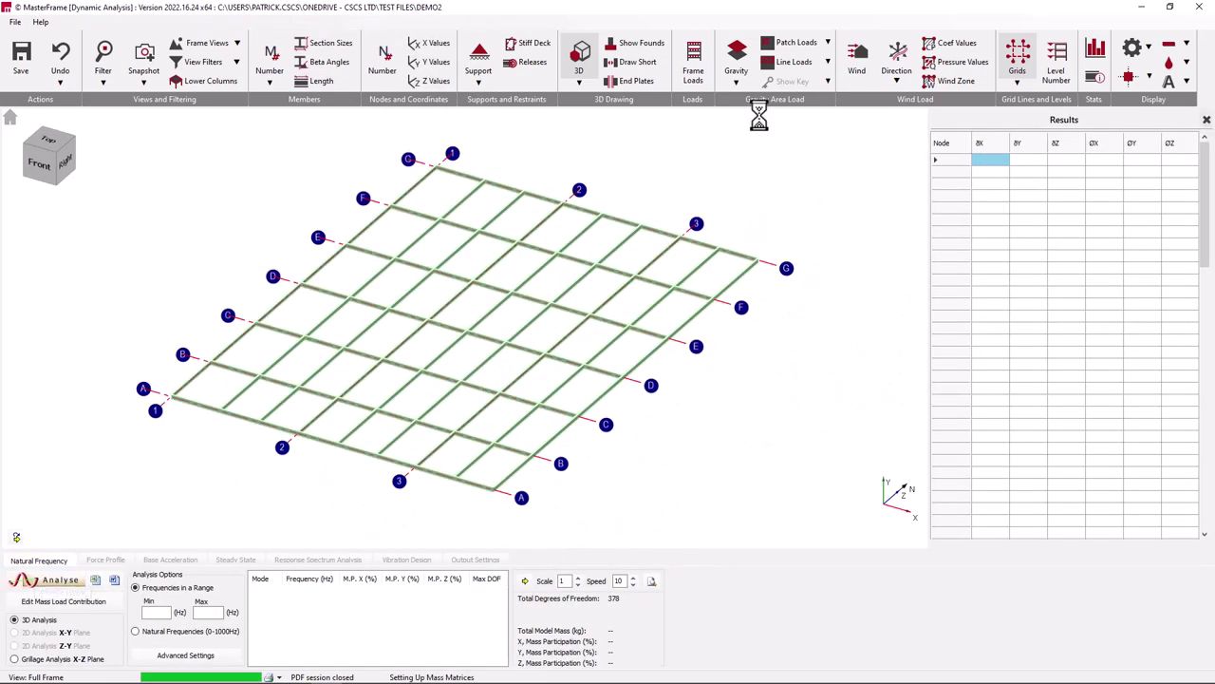
left_click(14, 22)
left_click(68, 161)
View the graphical and tabular analysis results of the frame from the home view.
left_click(347, 22)
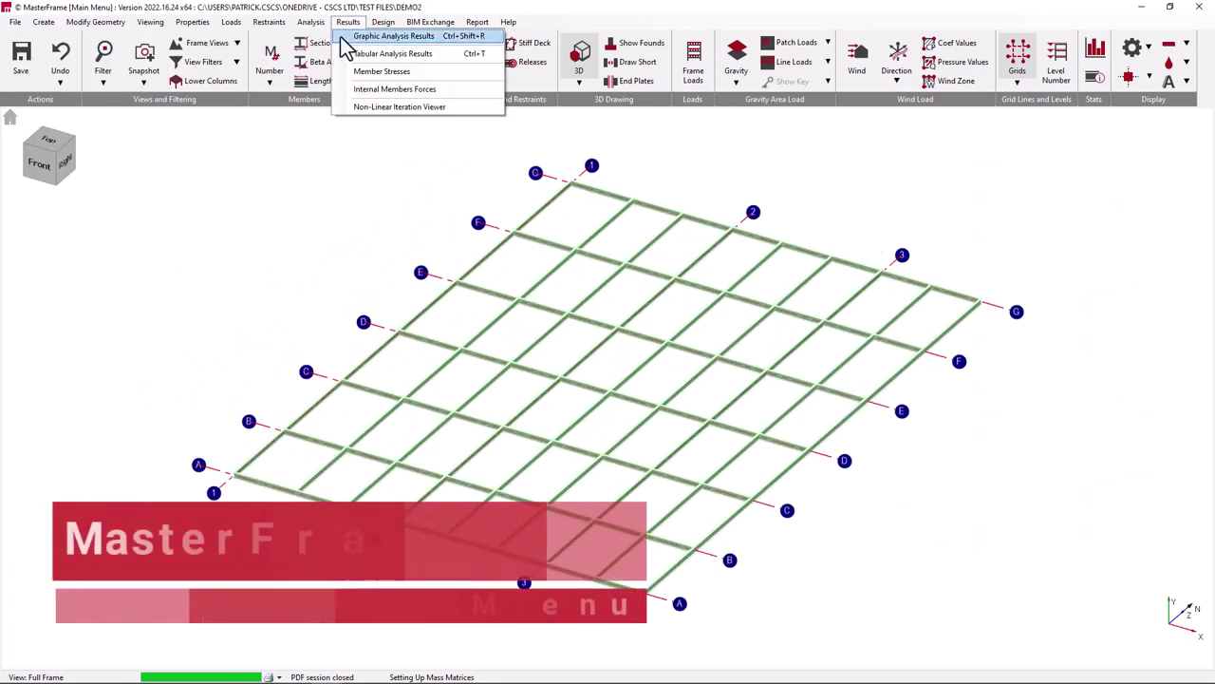
left_click(347, 38)
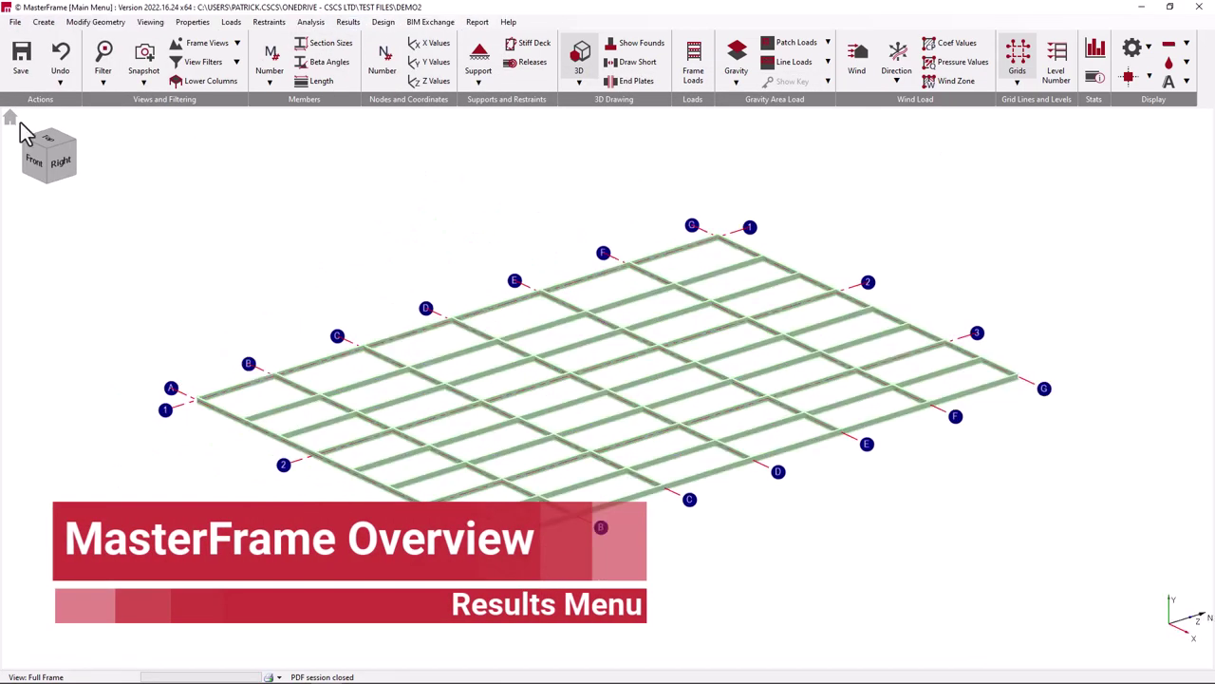
left_click(15, 120)
left_click(347, 22)
left_click(355, 55)
left_click(38, 627)
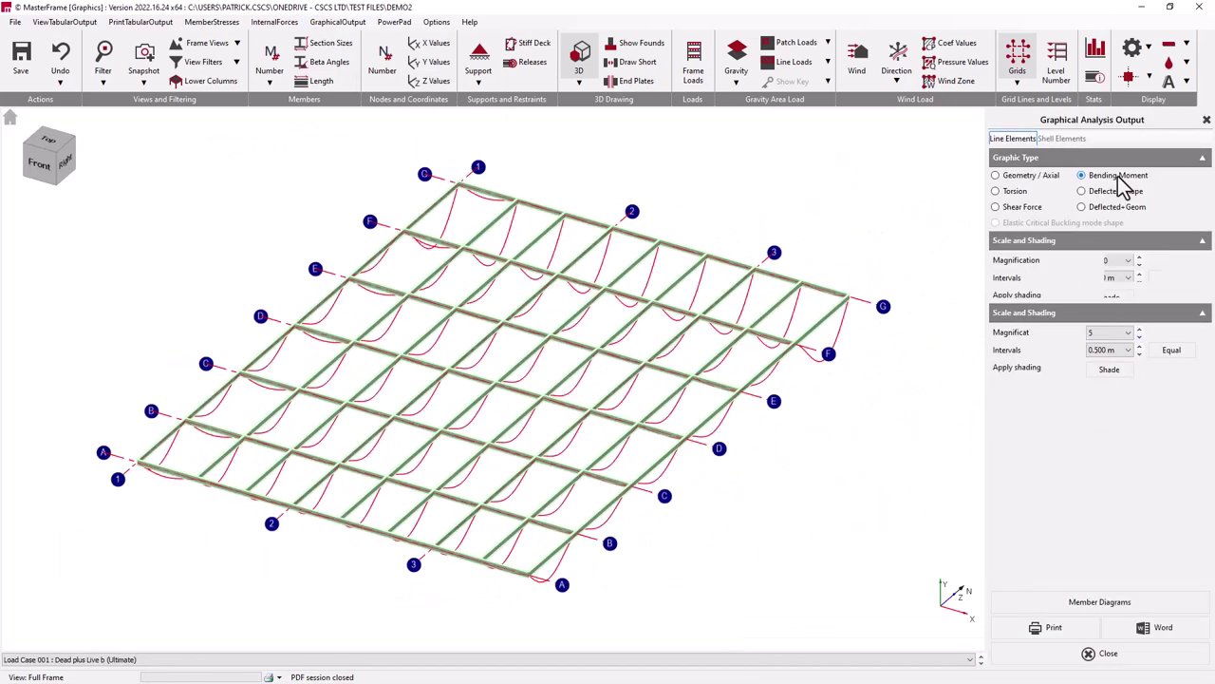
Open the member diagrams from the bending moment display and inspect individual beams.
left_click(1099, 602)
left_click(482, 262)
left_click(560, 251)
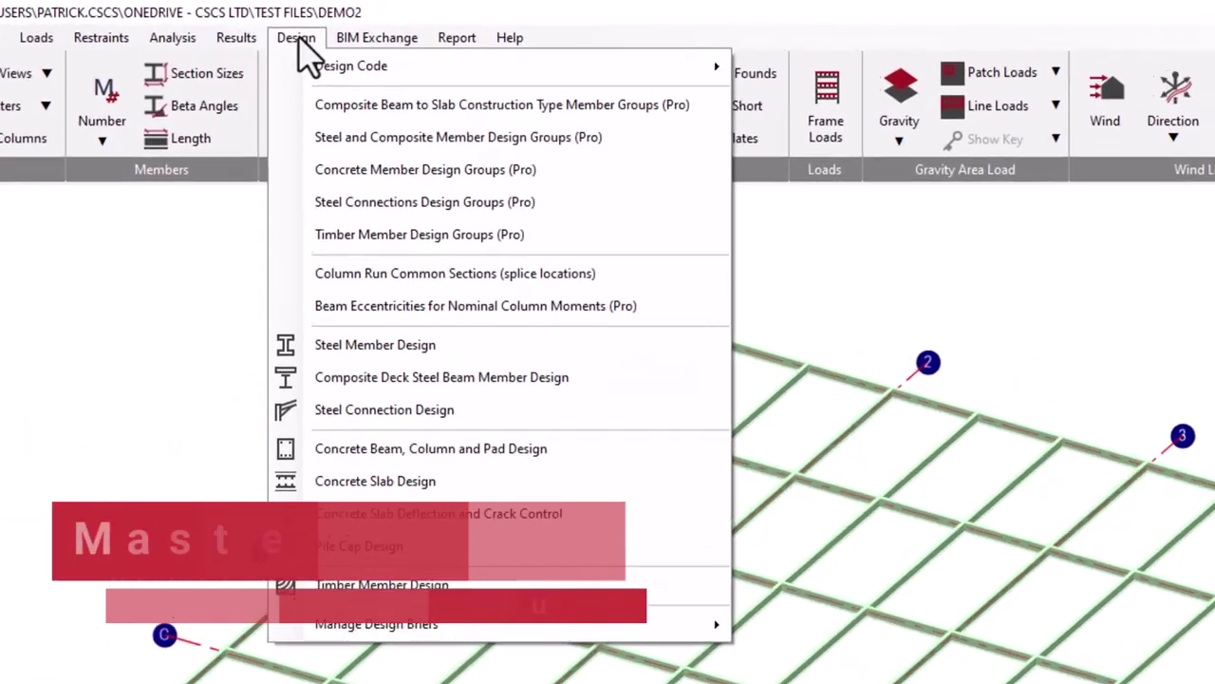
Create the Primary Beams design group with shared data and one section, containing the beams beyond grid 3 on grid lines D to G.
mouse_move(321, 69)
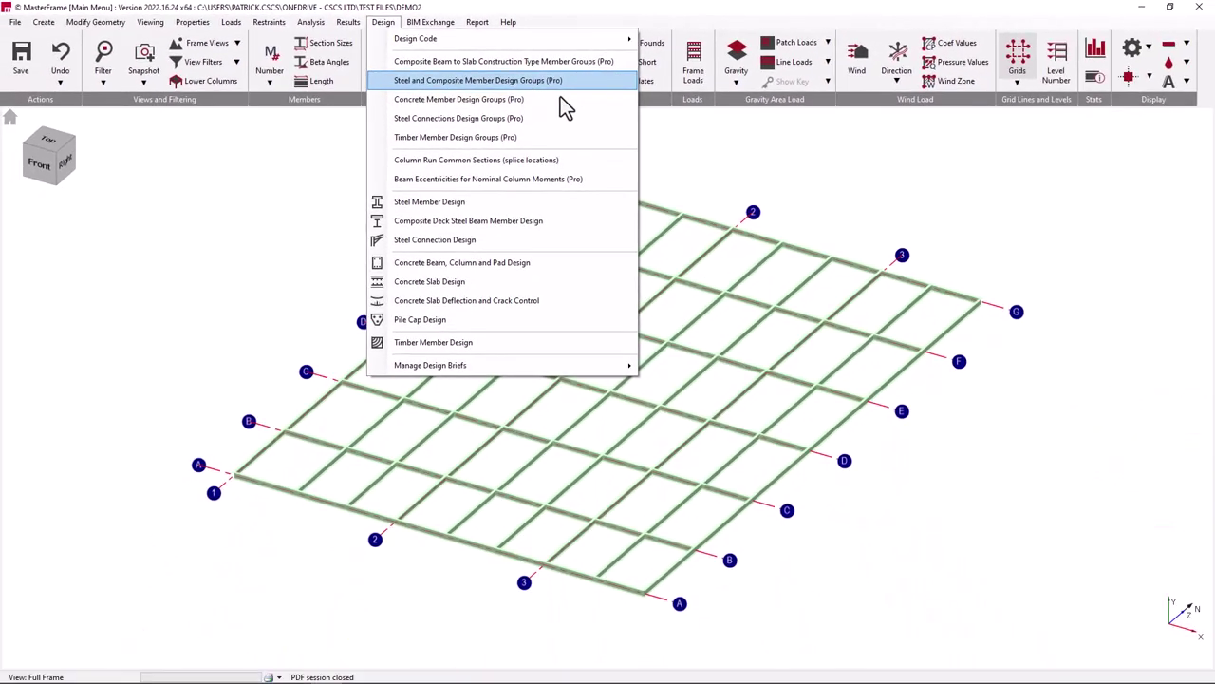
left_click(570, 141)
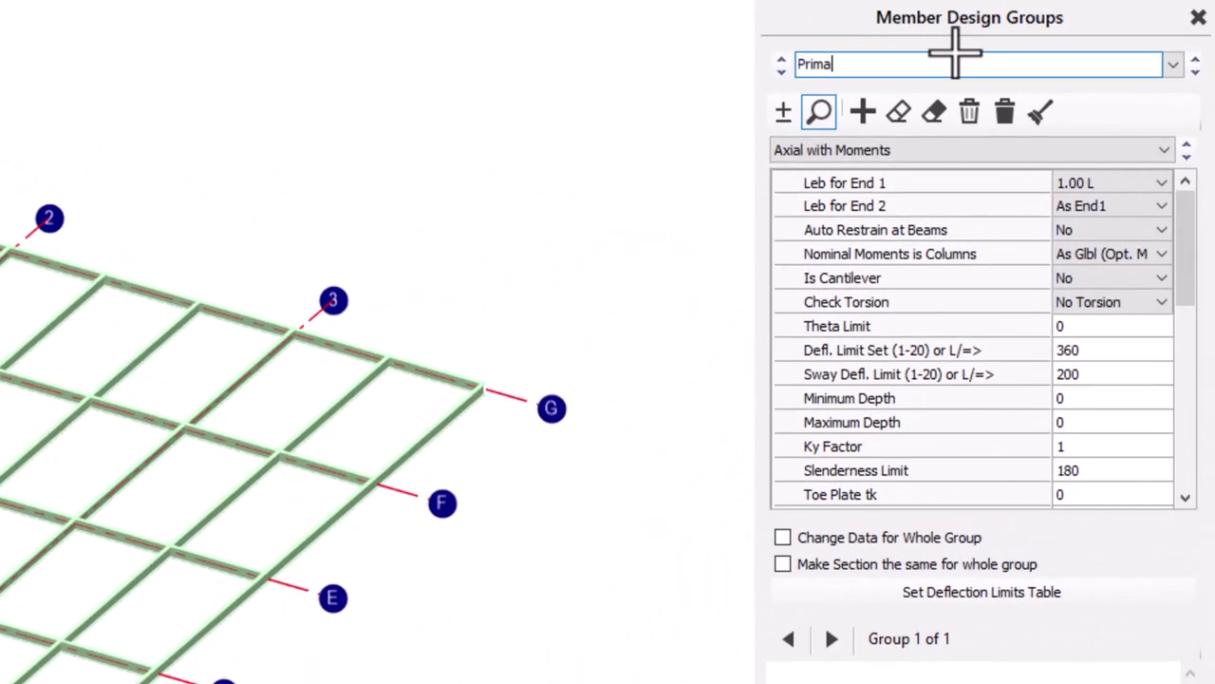
left_click(783, 111)
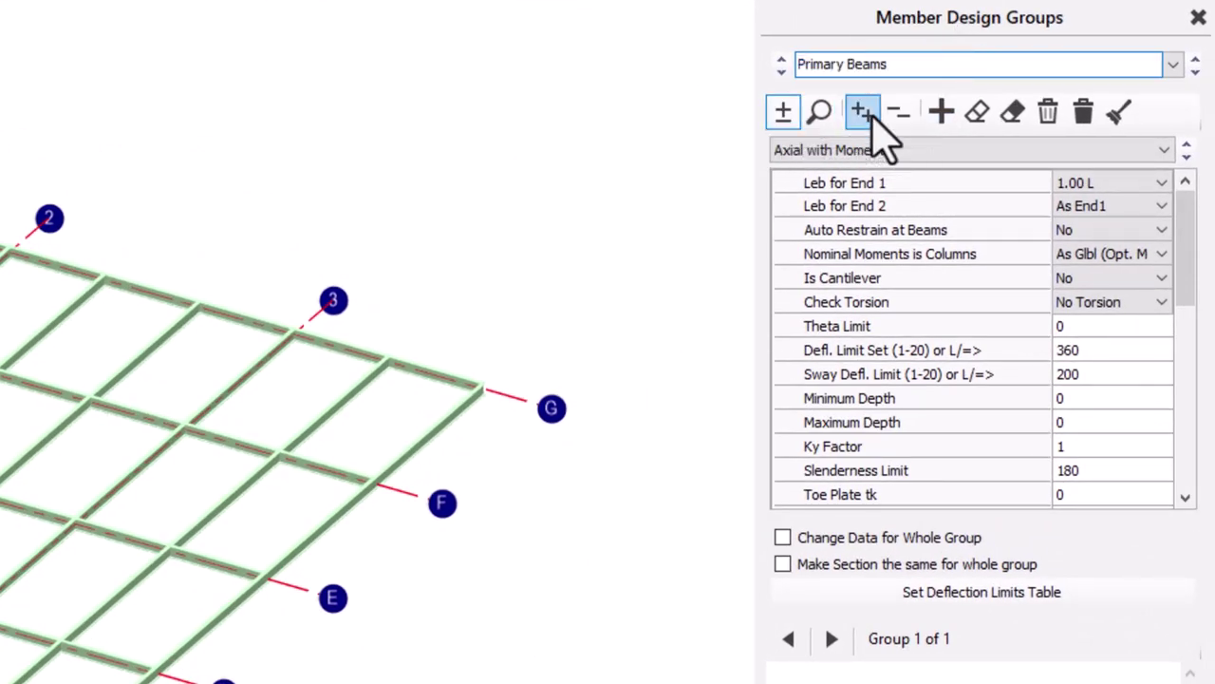
left_click(782, 538)
left_click(802, 564)
left_click(721, 366)
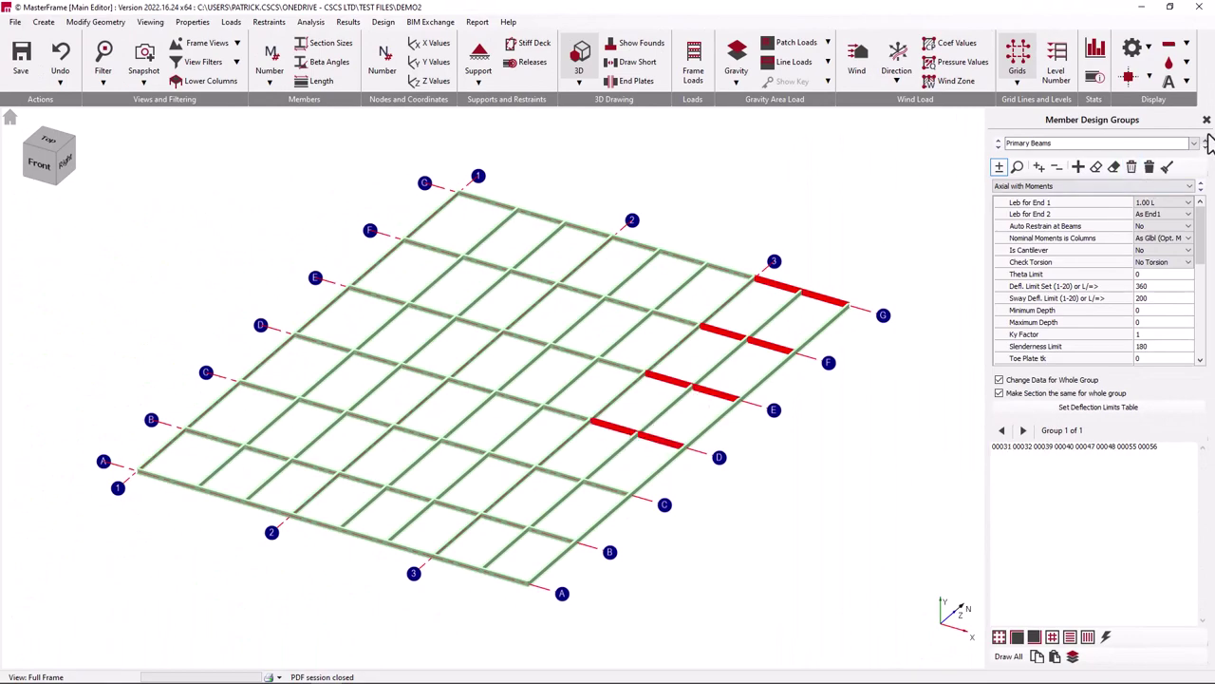
left_click(1206, 122)
Open Steel Member Design and look through the other member and connection design tools.
left_click(383, 22)
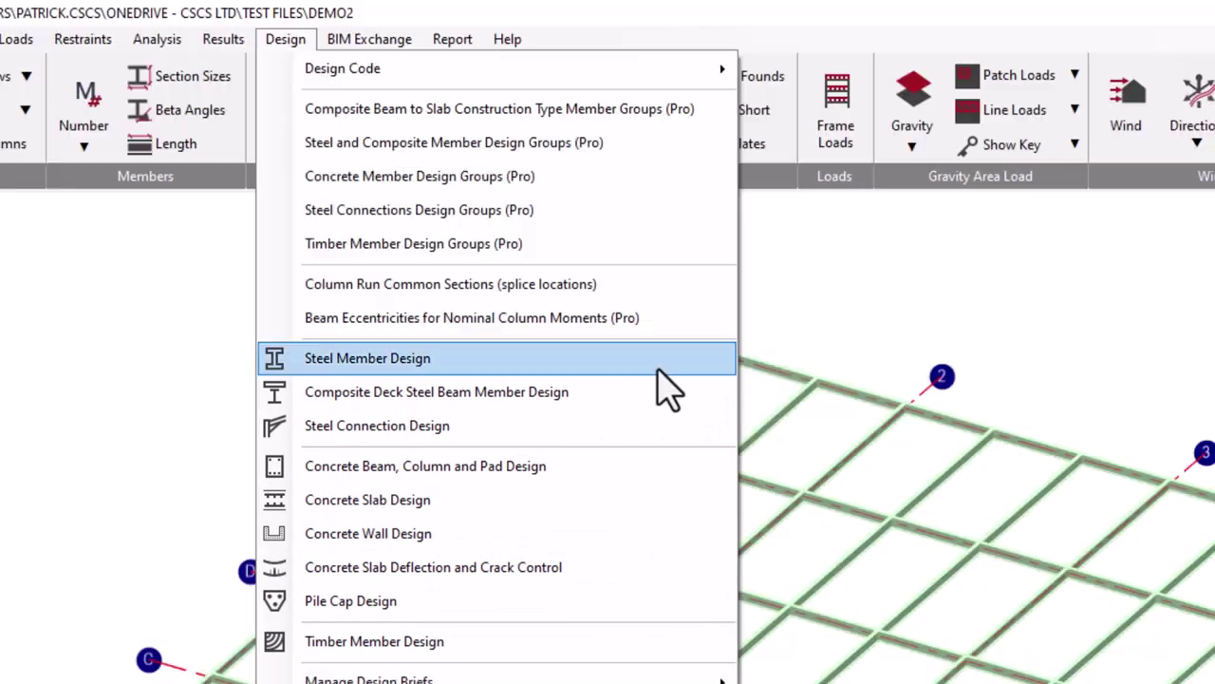
left_click(651, 366)
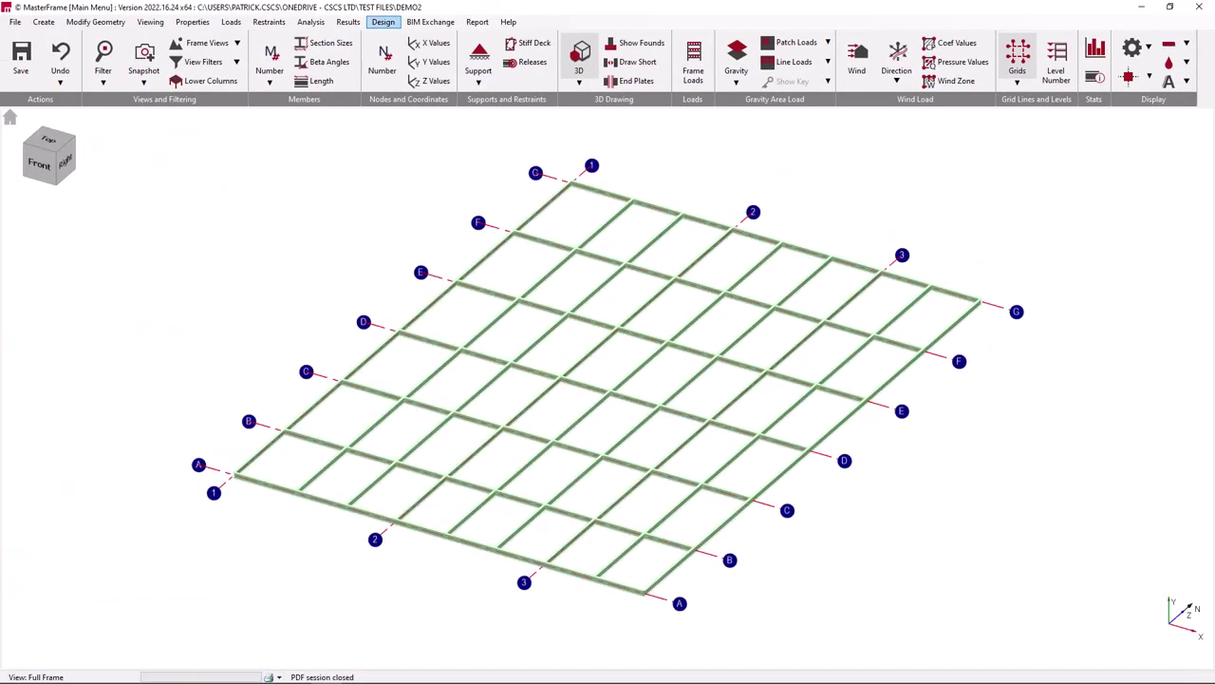
left_click(383, 22)
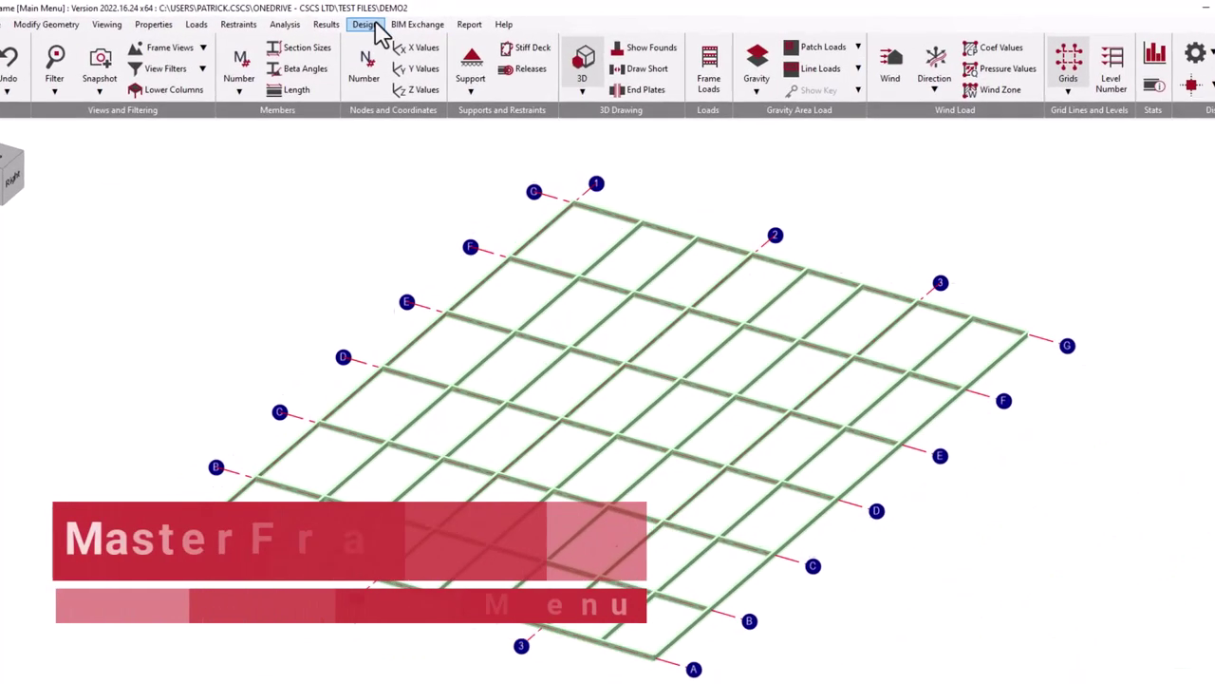
Export the frame's general arrangement page layout from MasterCAD to AutoCAD, accepting the suggested-scale query, and close the exported drawing.
left_click(411, 25)
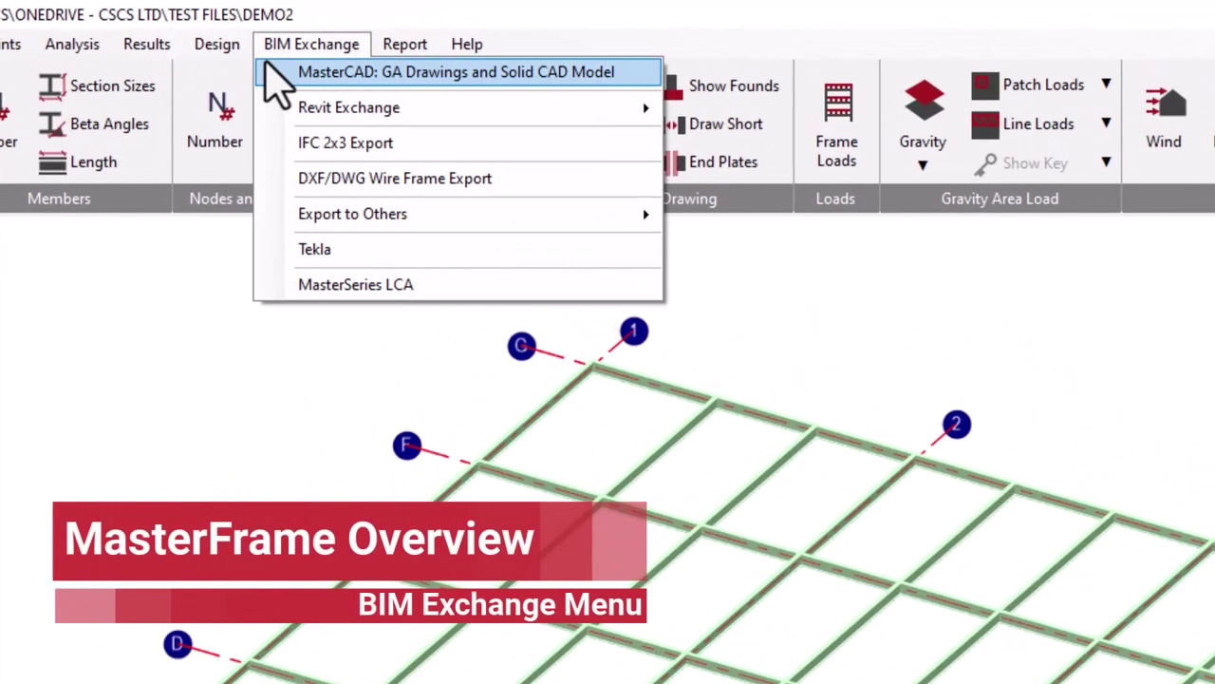
left_click(268, 68)
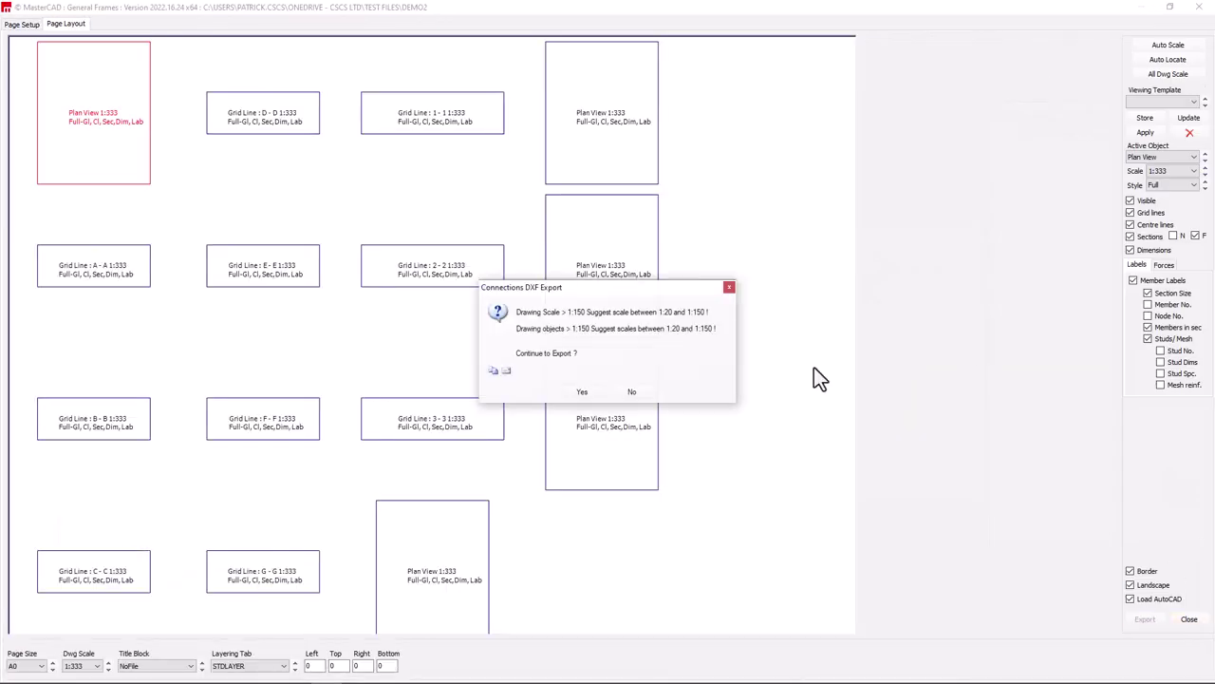
left_click(583, 391)
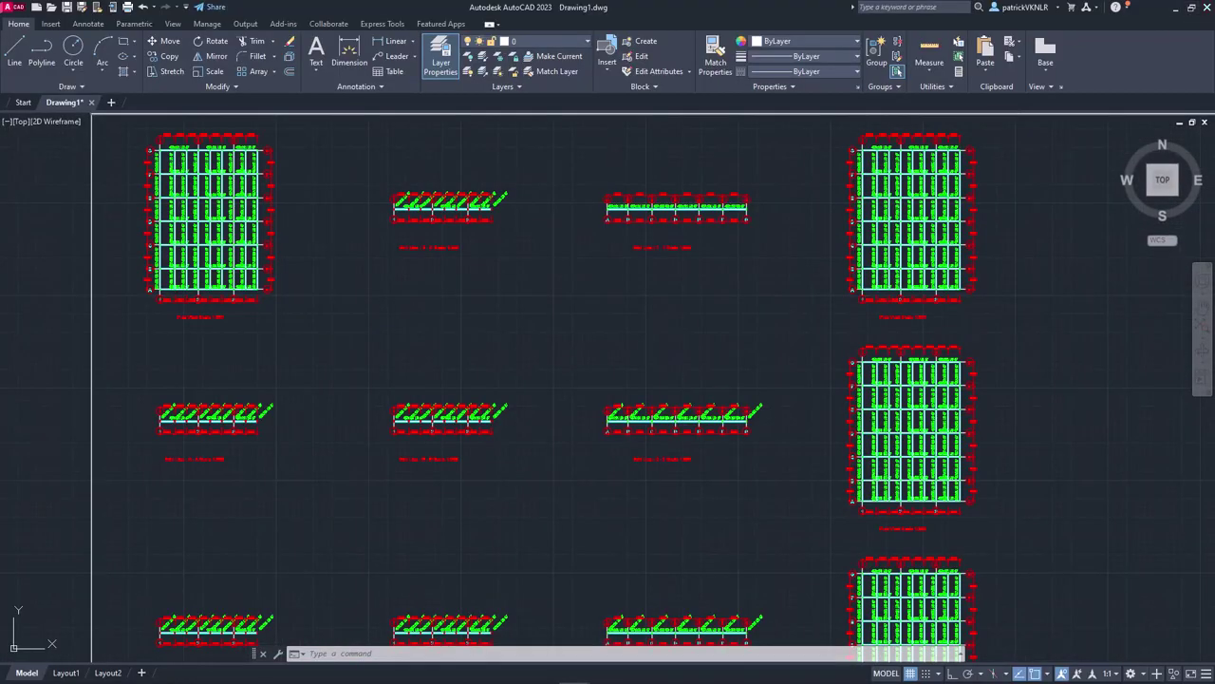
key("ctrl+q")
left_click(620, 376)
Look through the IFC, DXF/DWG and other export formats and open the MasterSeries Revit Link Manager.
left_click(418, 25)
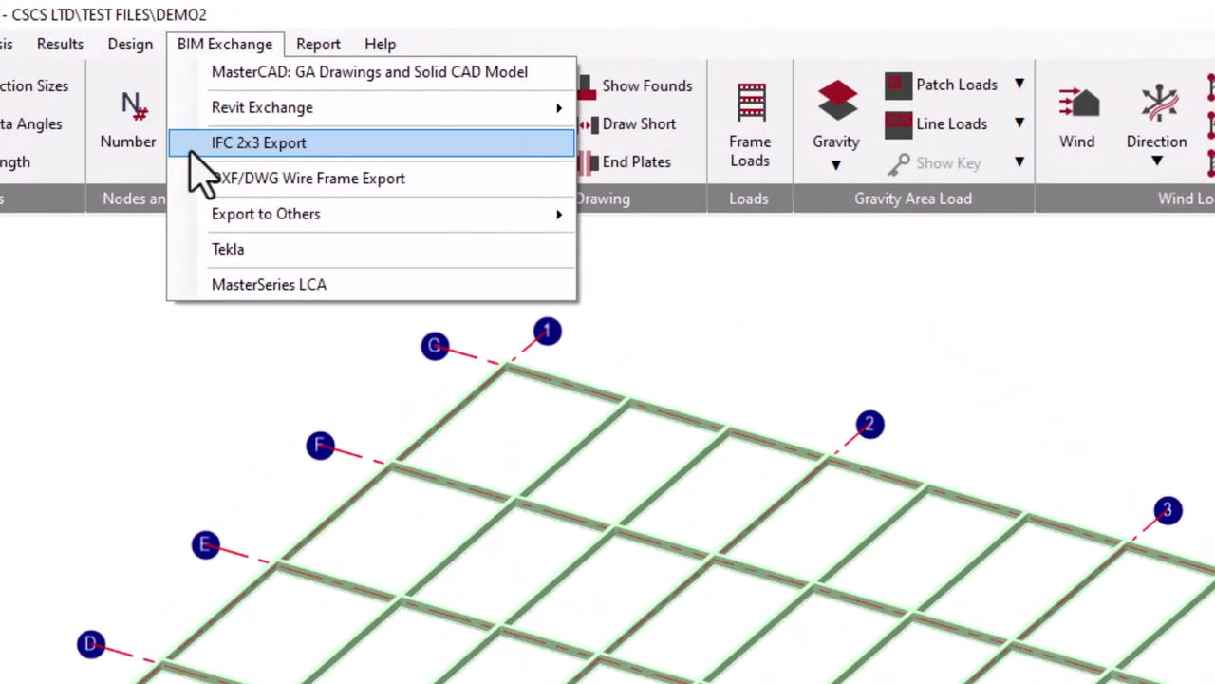
mouse_move(197, 231)
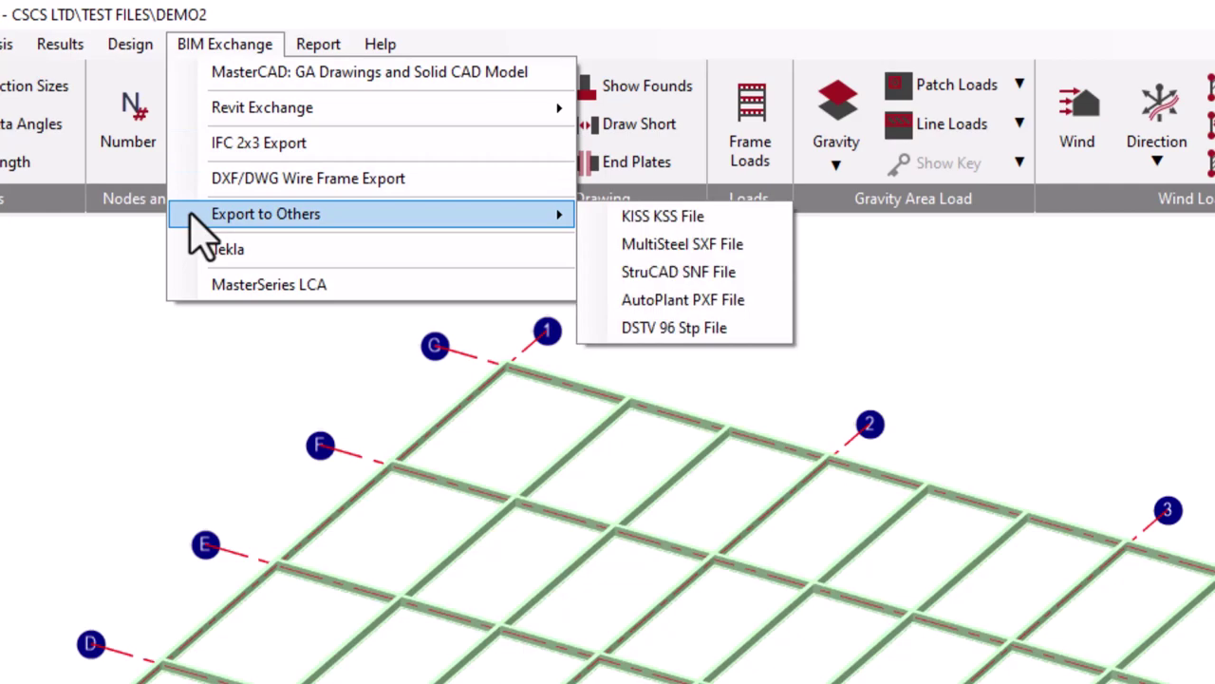
mouse_move(201, 112)
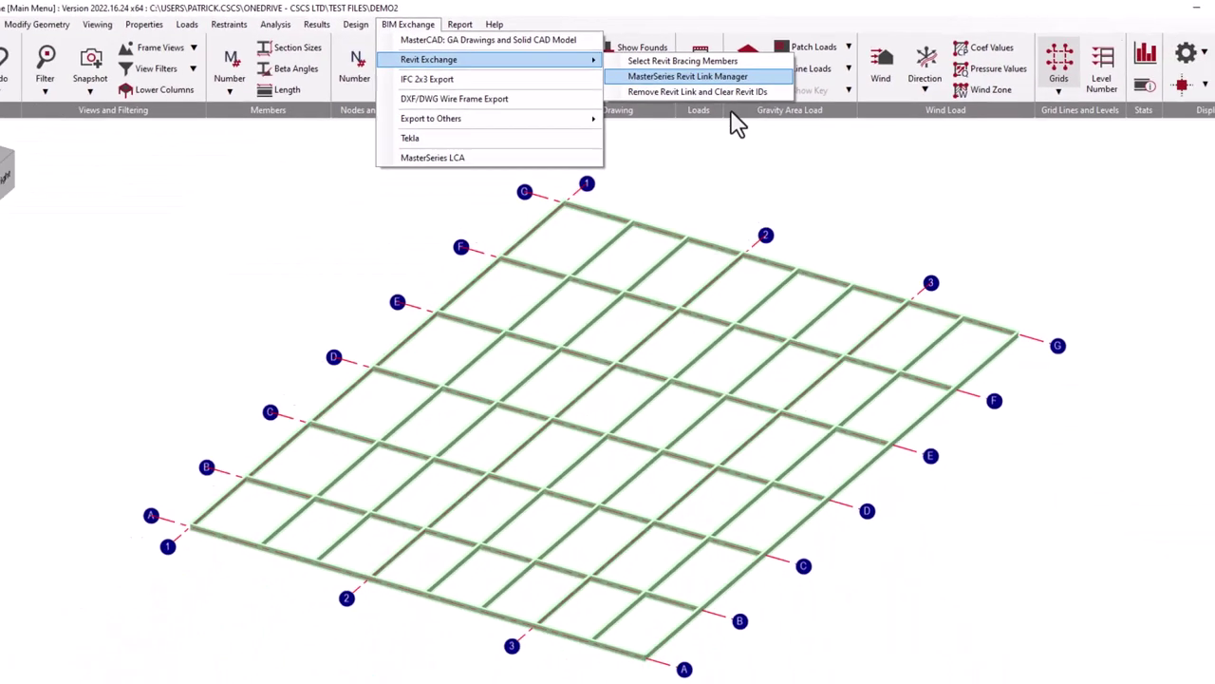
left_click(687, 76)
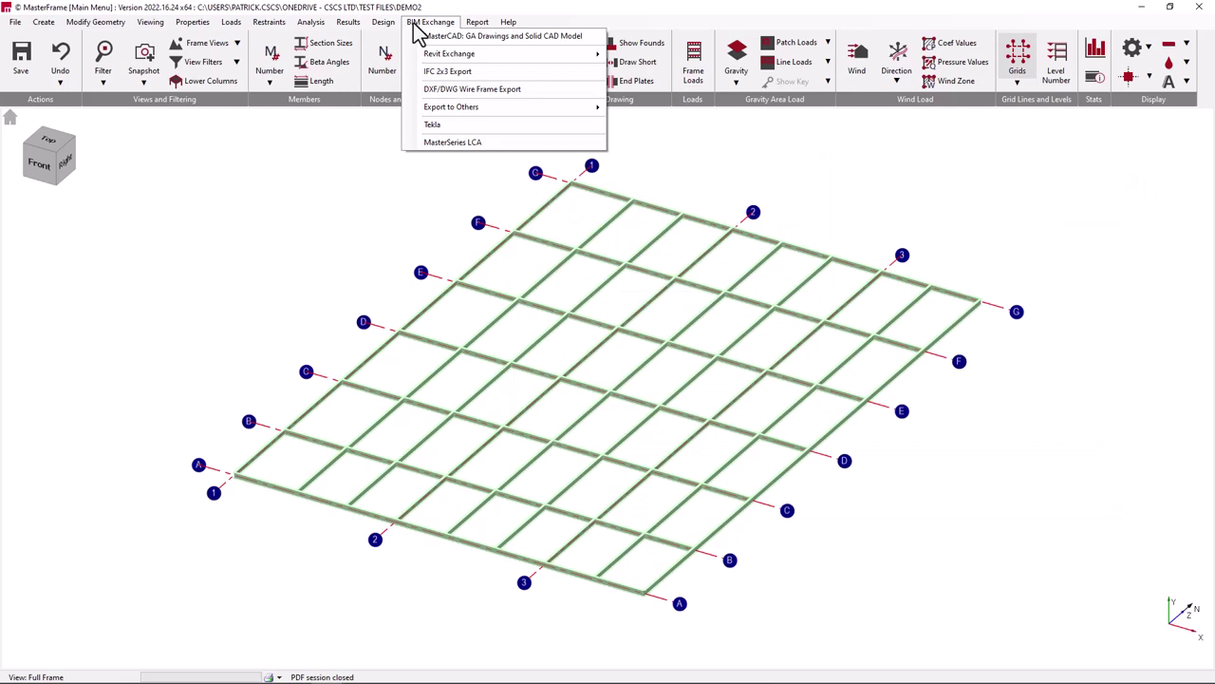
View the Tekla Link options, close them and open MasterSeries LCA for the frame.
left_click(432, 124)
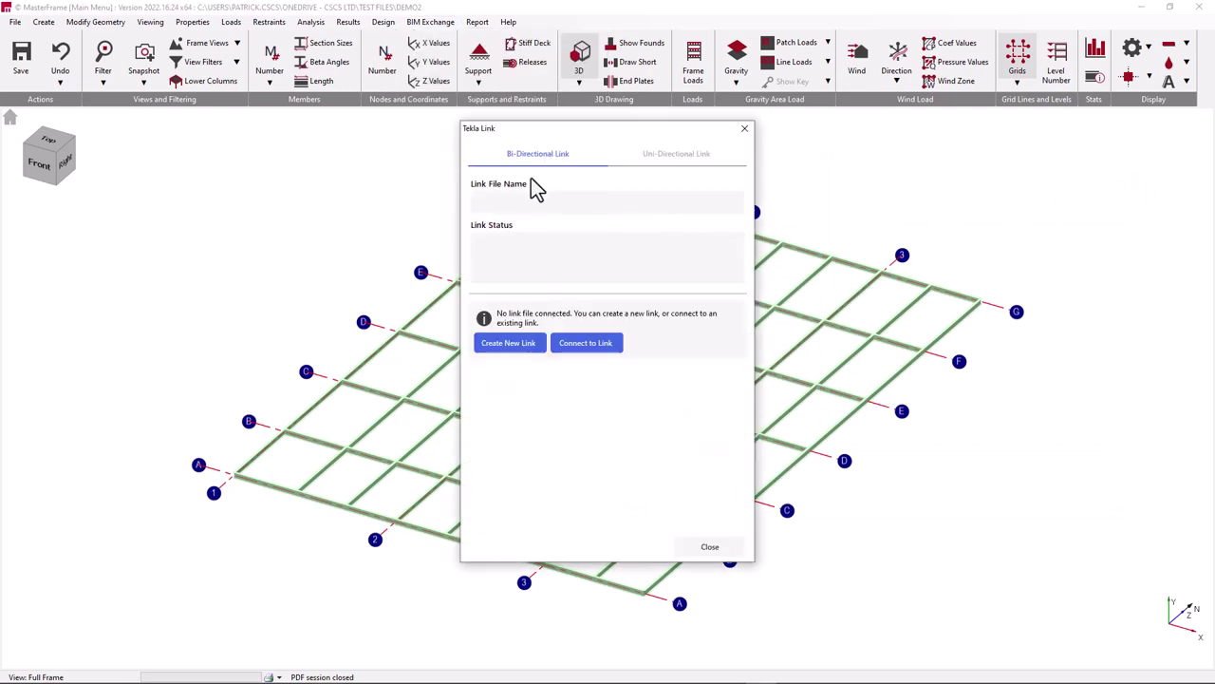
left_click(743, 129)
left_click(429, 22)
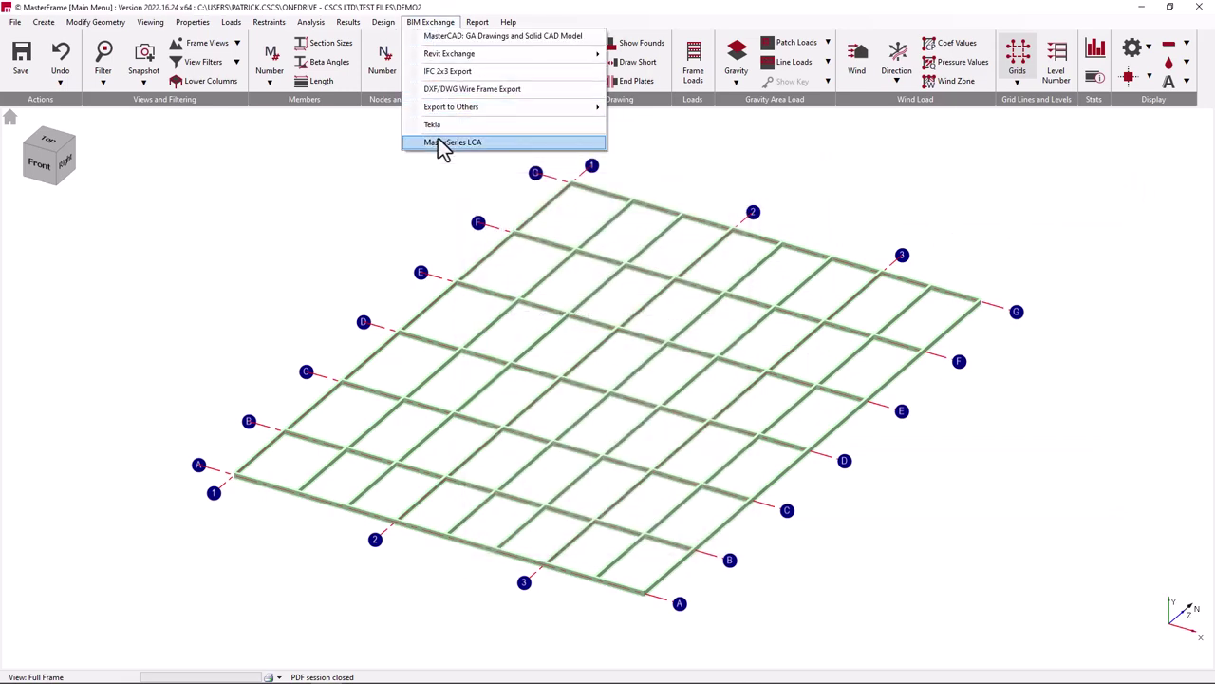
left_click(438, 143)
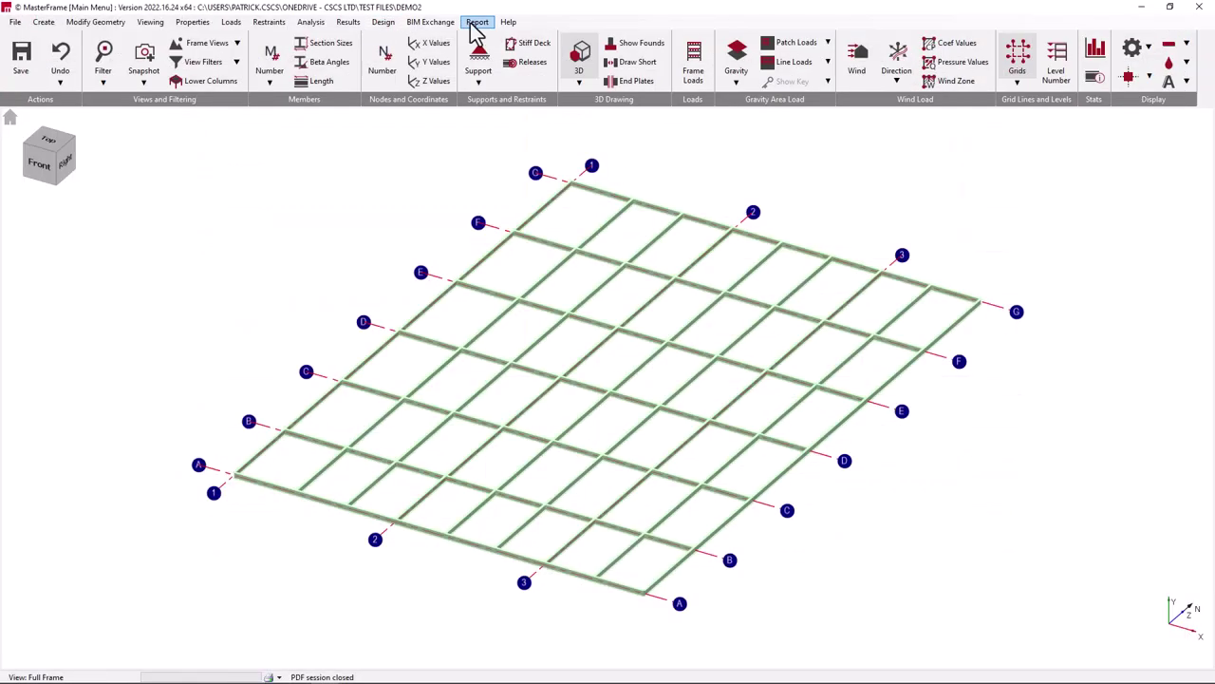
View the printable frame data, review the load cases and nodal coordinates at the start of the listing, and close the view.
left_click(477, 22)
left_click(508, 35)
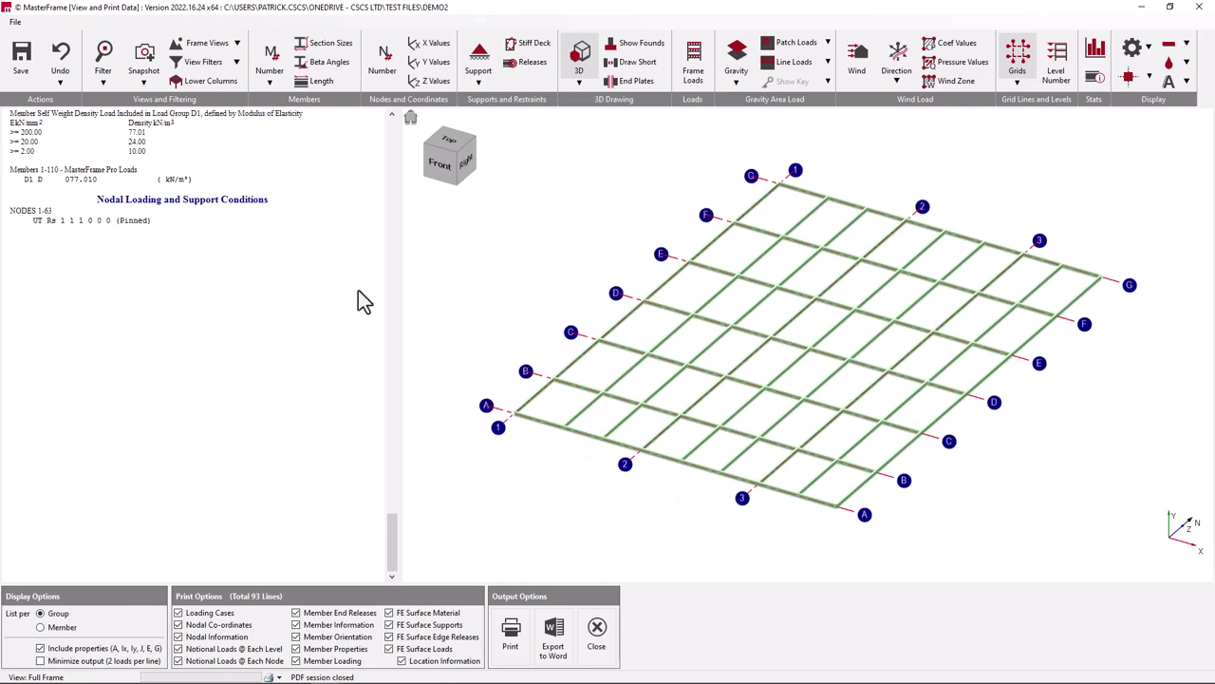
left_click_drag(394, 560, 437, 156)
left_click(605, 638)
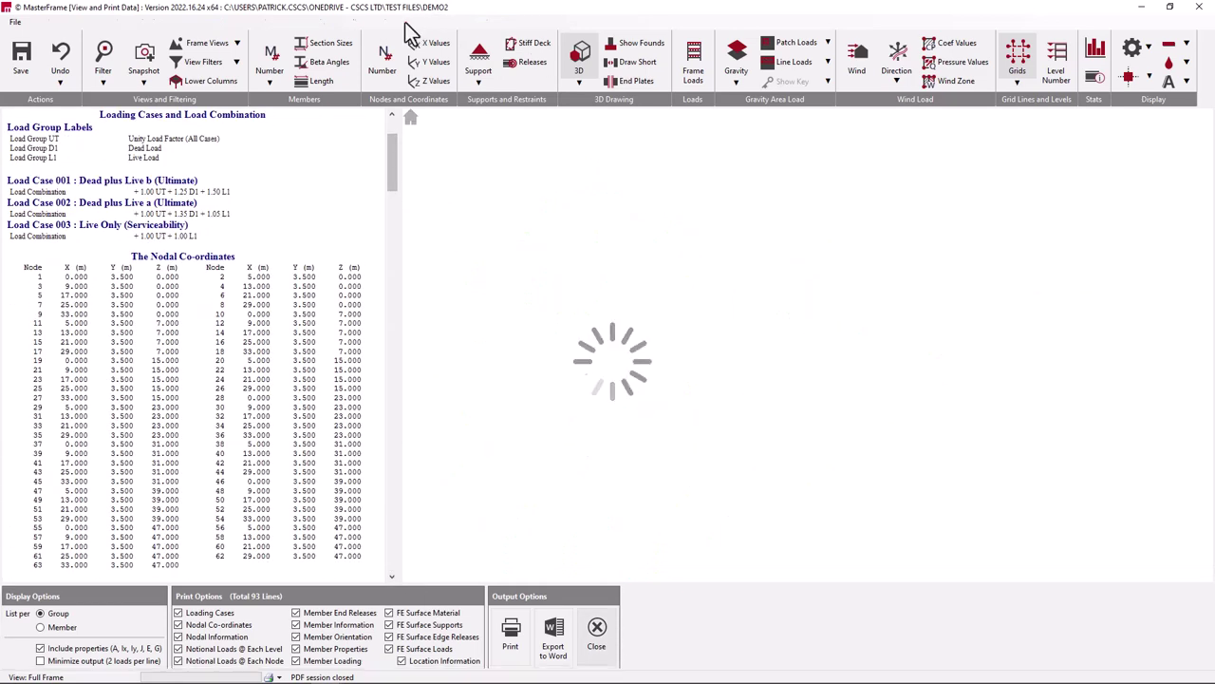
Open the printing of tabular analysis results and view its support reaction and print settings.
left_click(478, 22)
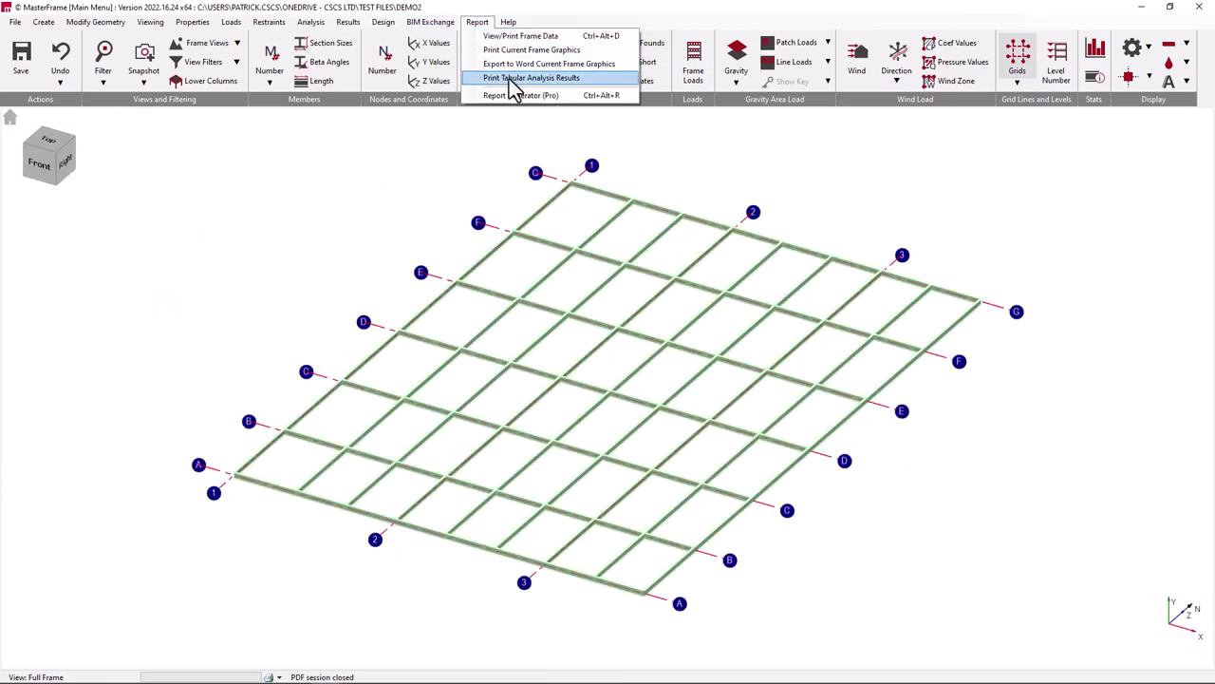
left_click(513, 76)
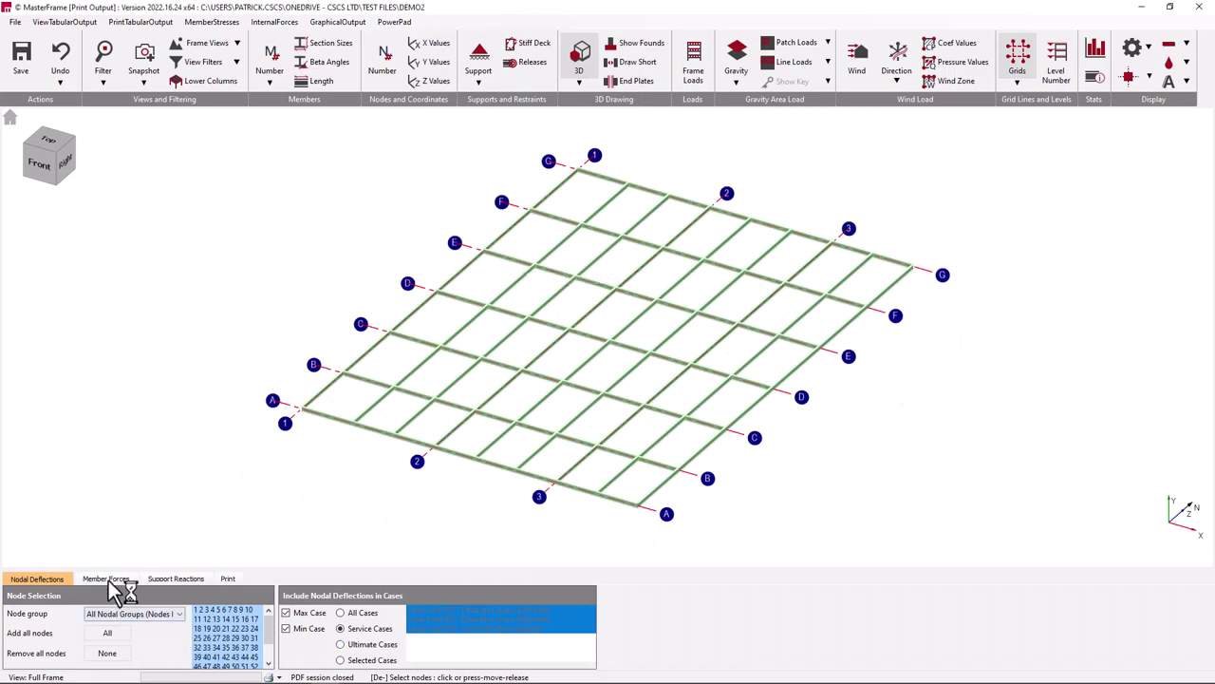
left_click(176, 579)
left_click(228, 578)
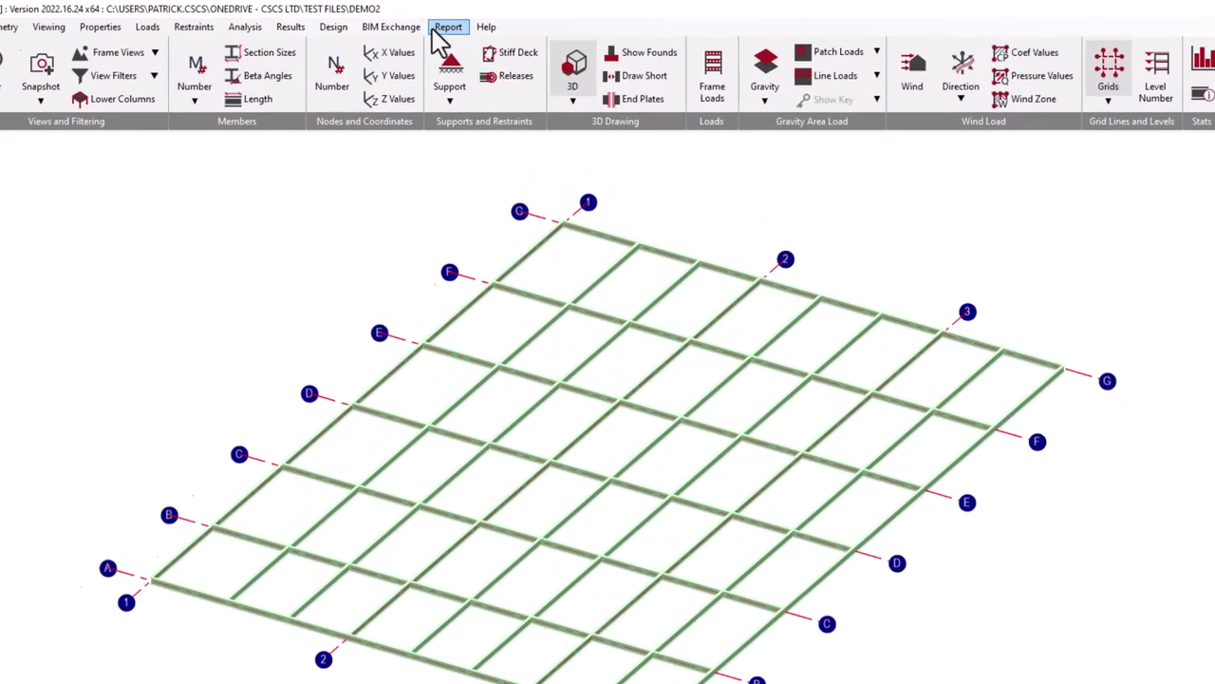
Start a report in the Report Generator and add Internal Forces and Member Diagram from the Analysis Results contents to its layout.
left_click(448, 25)
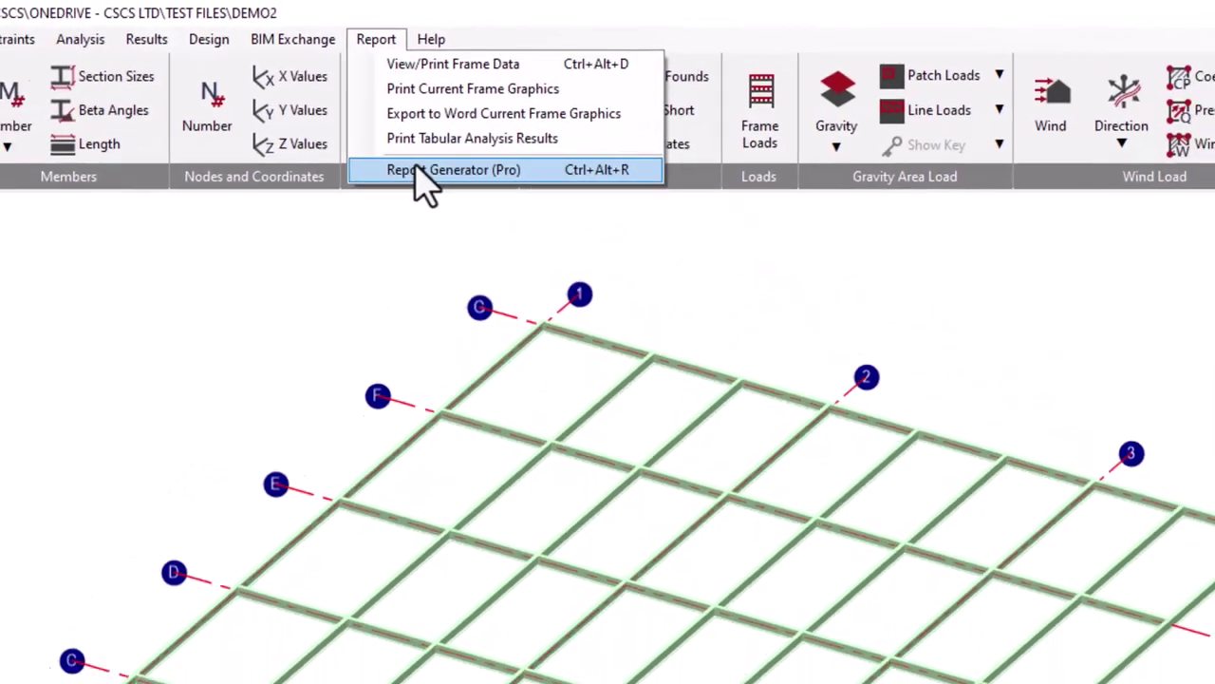
left_click(407, 168)
left_click(450, 259)
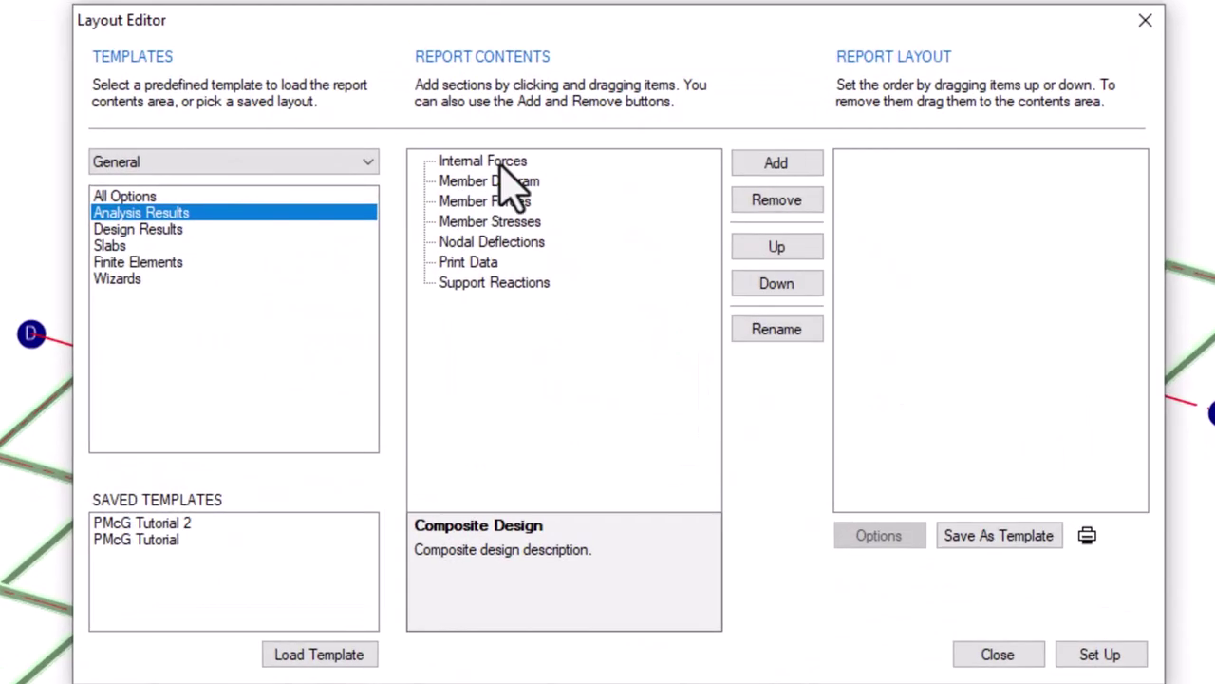
left_click_drag(943, 183, 944, 186)
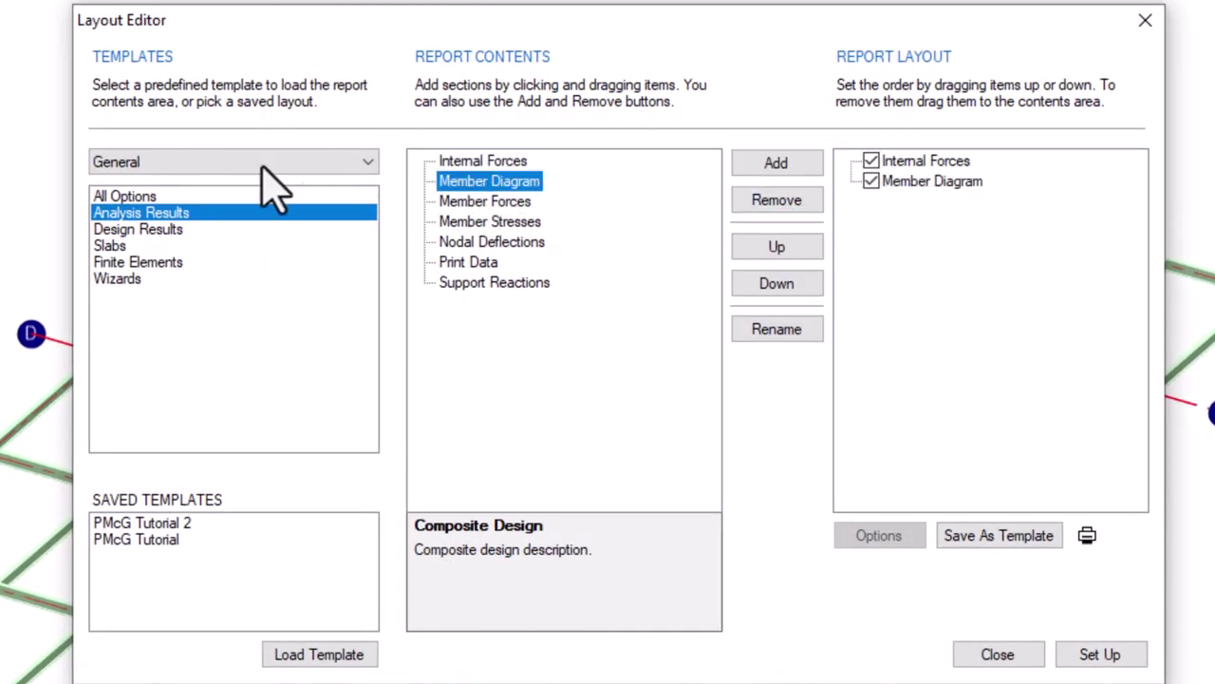
Add Steel Design and Snapshot from the All Options contents to the report layout and close the Layout Editor.
left_click(195, 196)
scroll(499, 456, "down", 3)
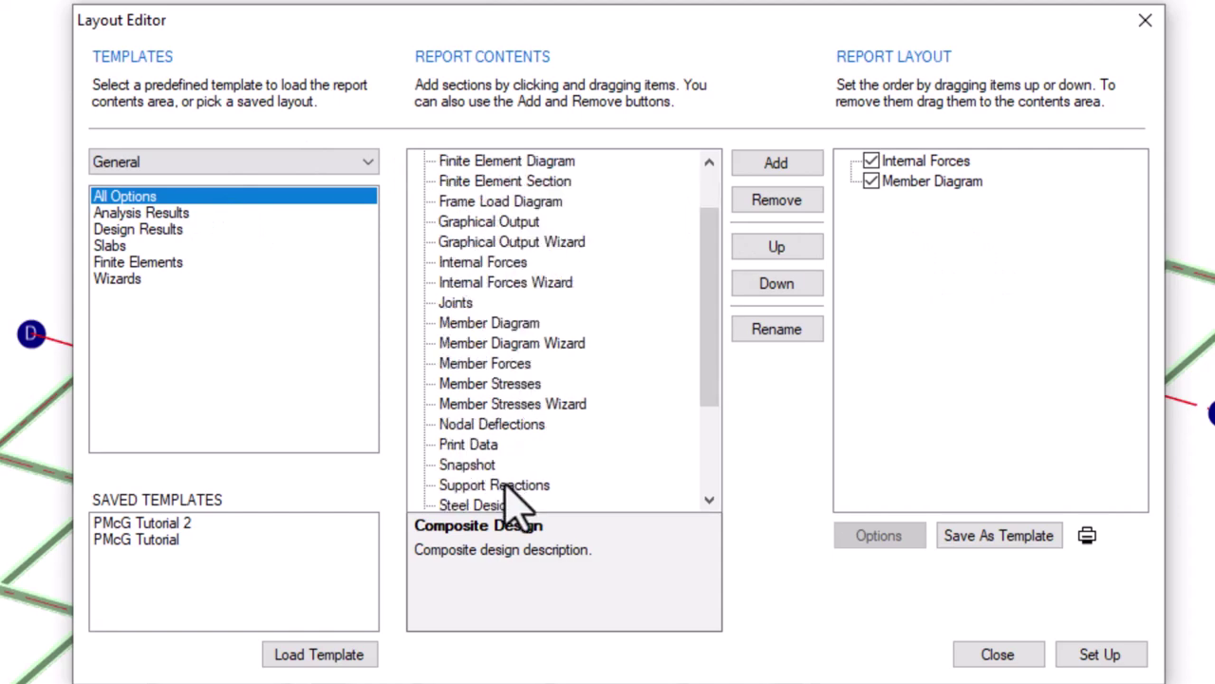
left_click_drag(479, 384, 992, 304)
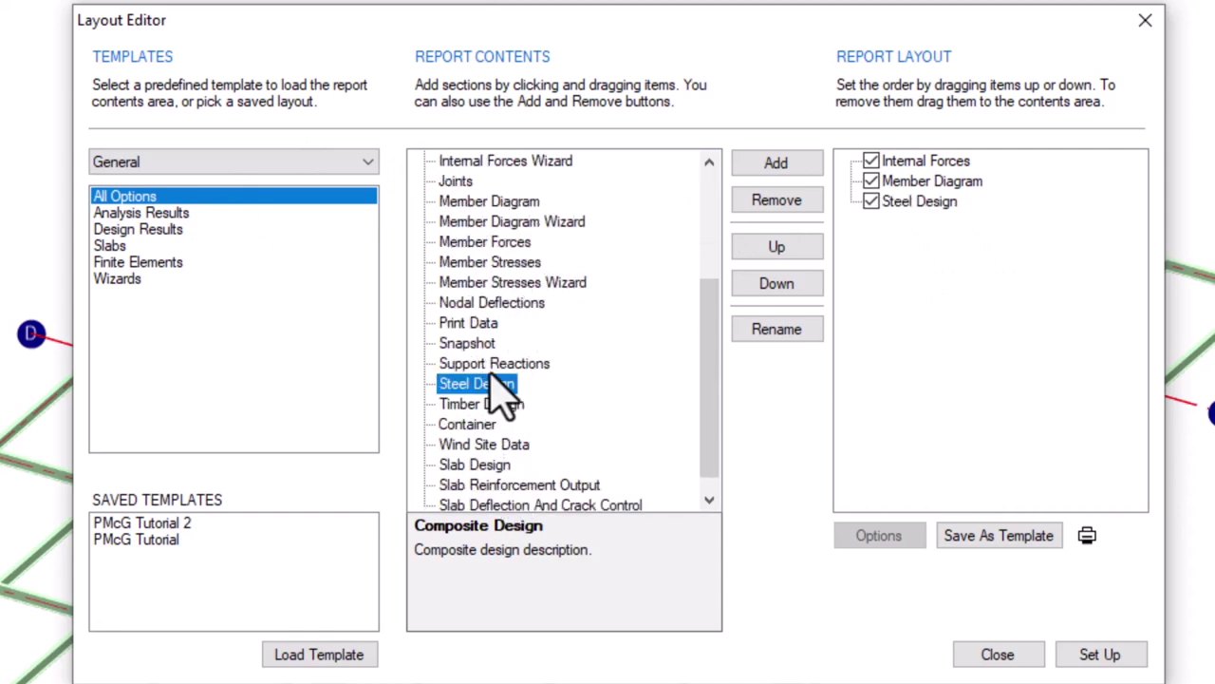
left_click_drag(461, 345, 898, 299)
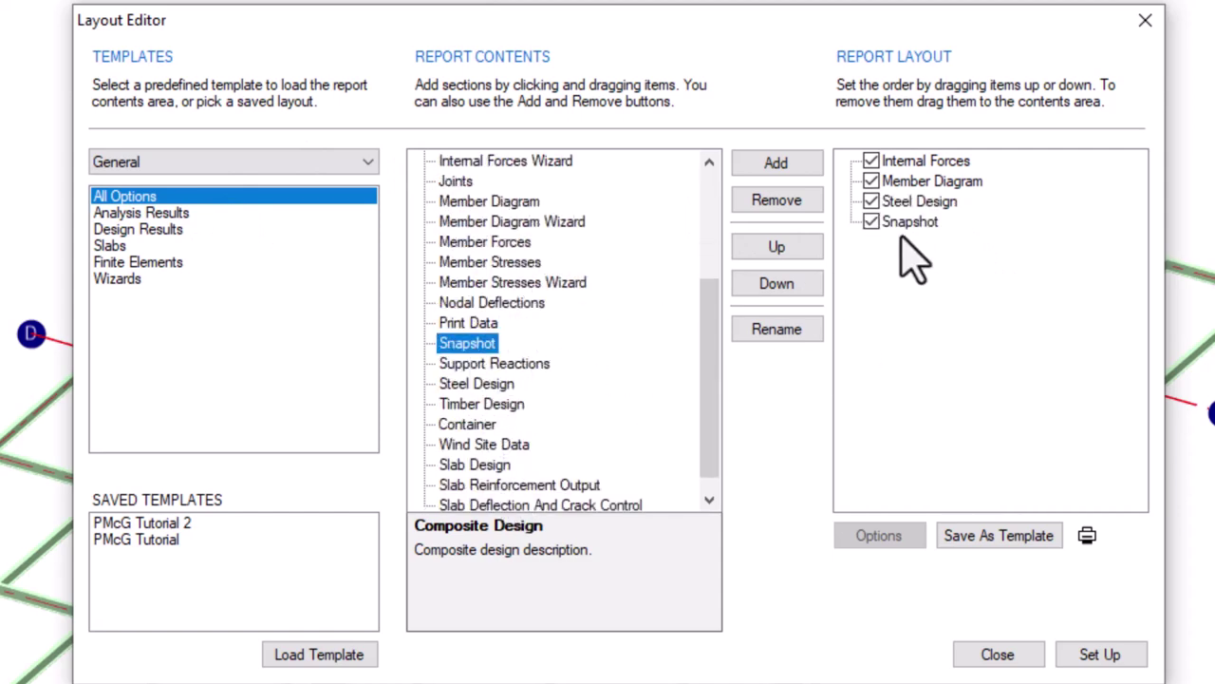
left_click(911, 224)
left_click(1145, 20)
left_click(627, 388)
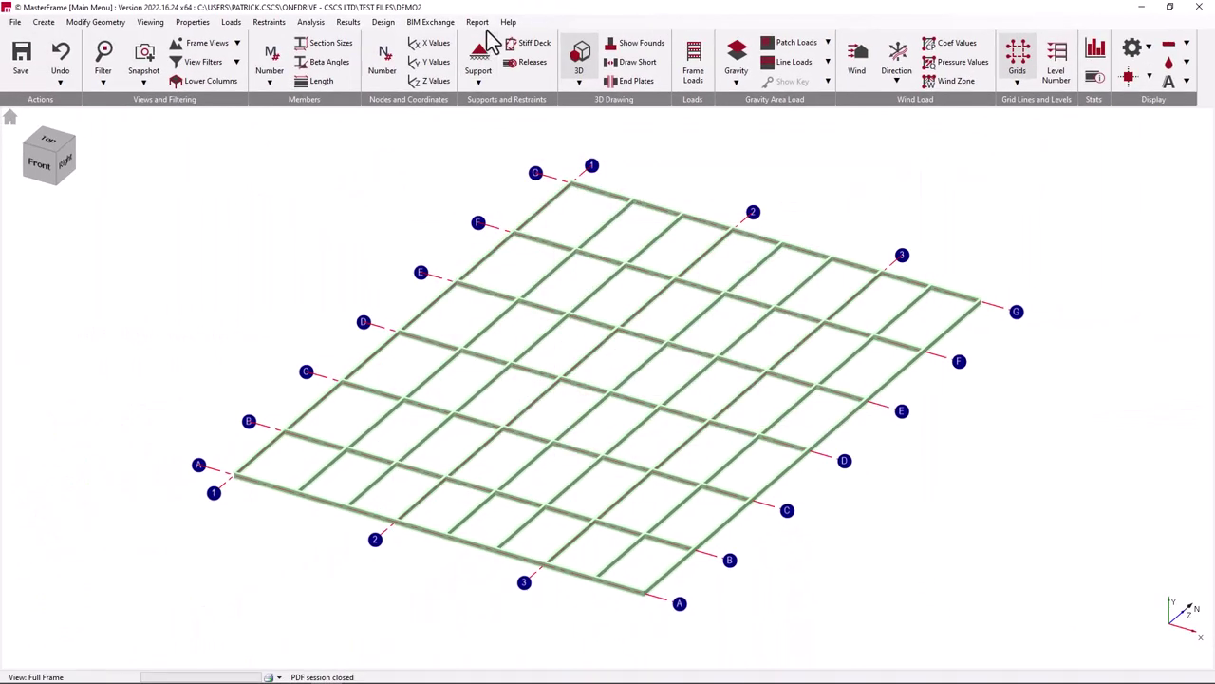
Open the MasterSeries Learning Centre in the web browser and browse the current video guides.
left_click(509, 22)
left_click(541, 36)
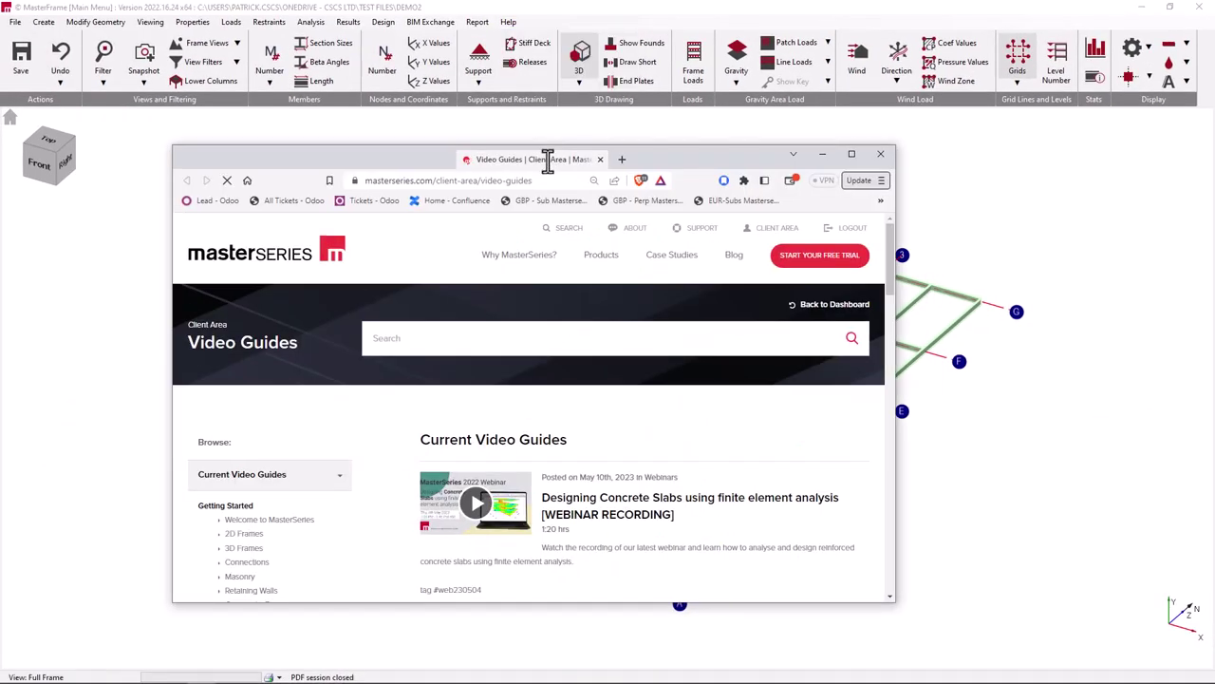
double_click(712, 161)
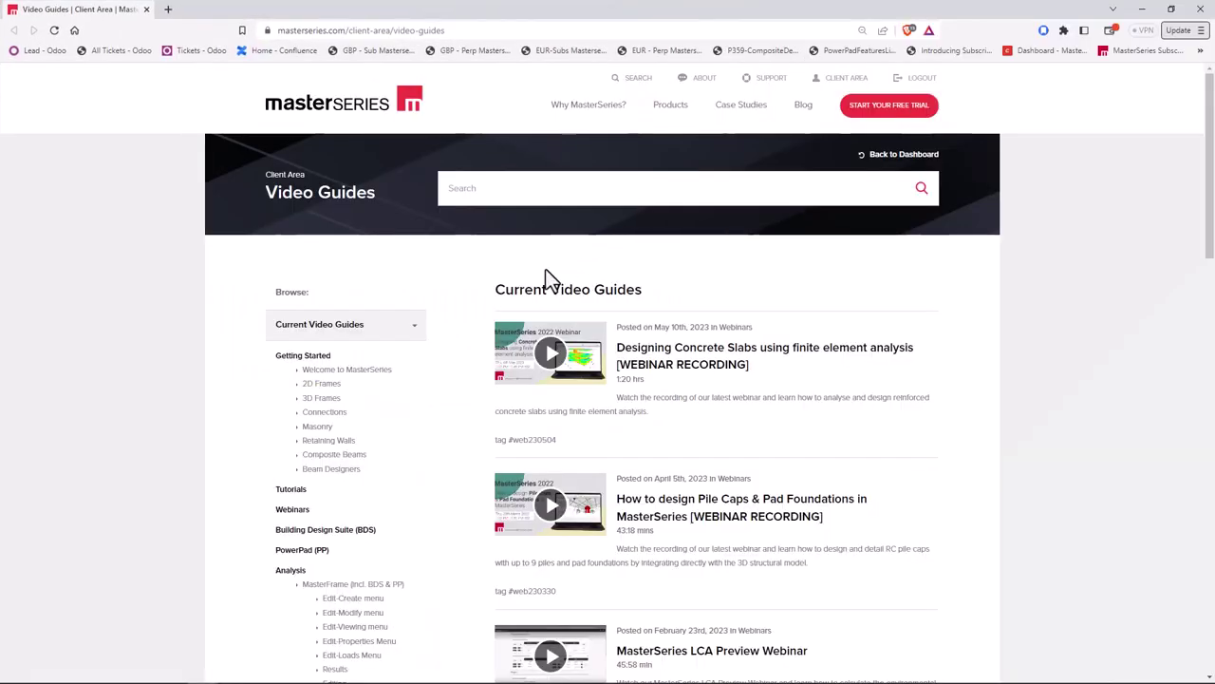
scroll(524, 325, "down", 2)
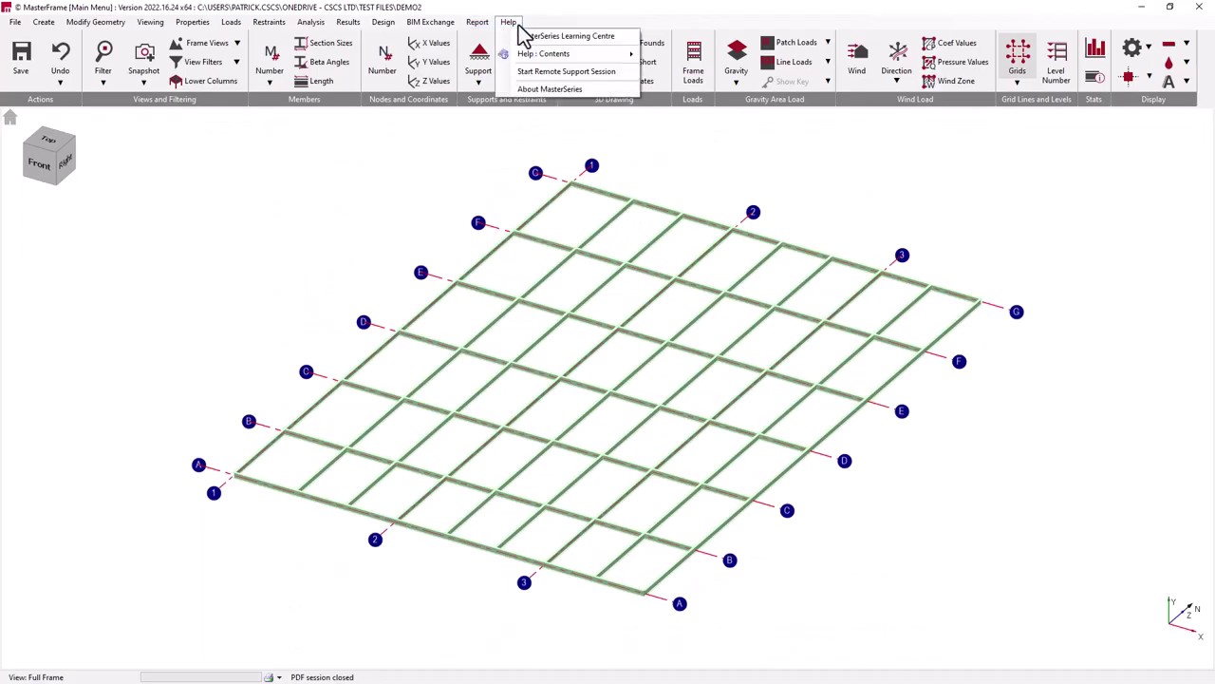
Open the T01-5 tutorial on 3D steel and composite structure design and read through its pages.
mouse_move(570, 53)
left_click(807, 174)
scroll(725, 336, "down", 5)
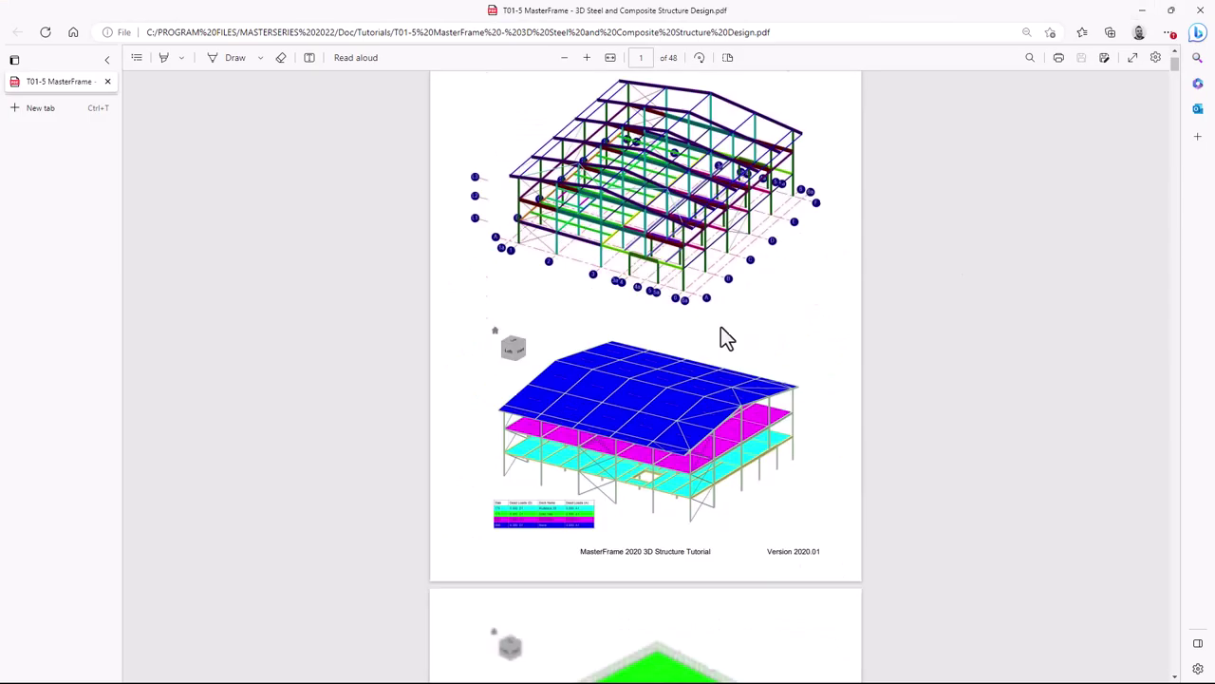
left_click_drag(1175, 72, 1175, 155)
scroll(1167, 90, "down", 5)
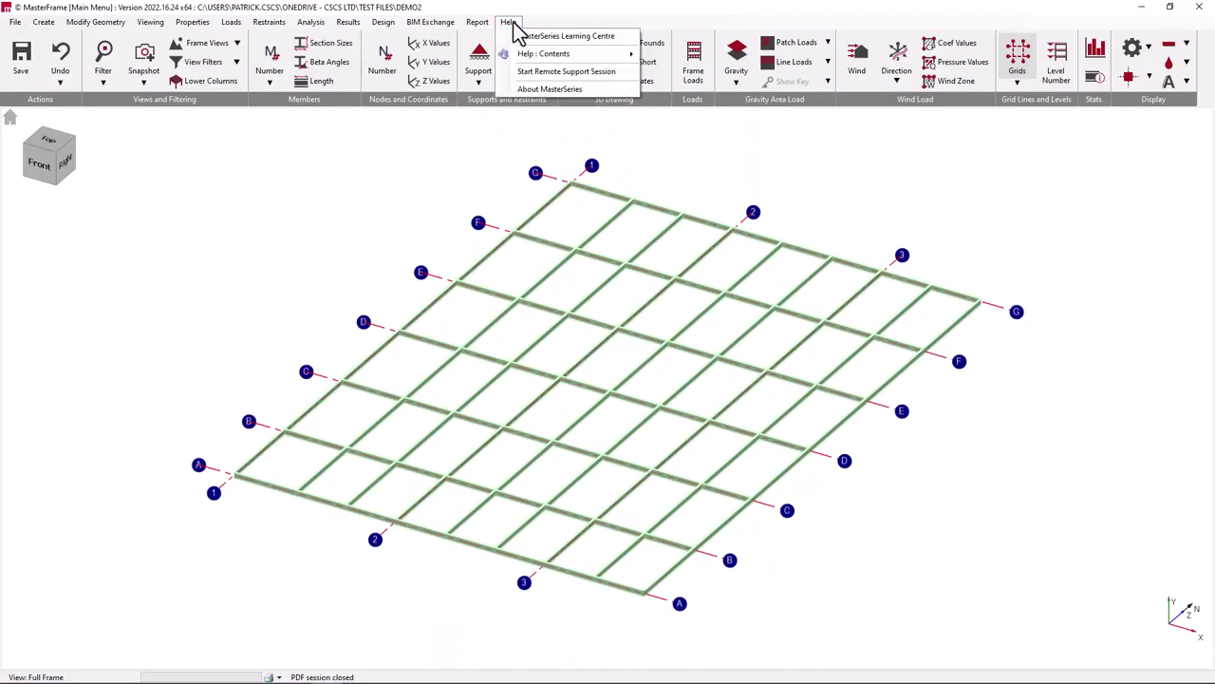
Open the context help for MasterFrame and read through the page.
mouse_move(567, 55)
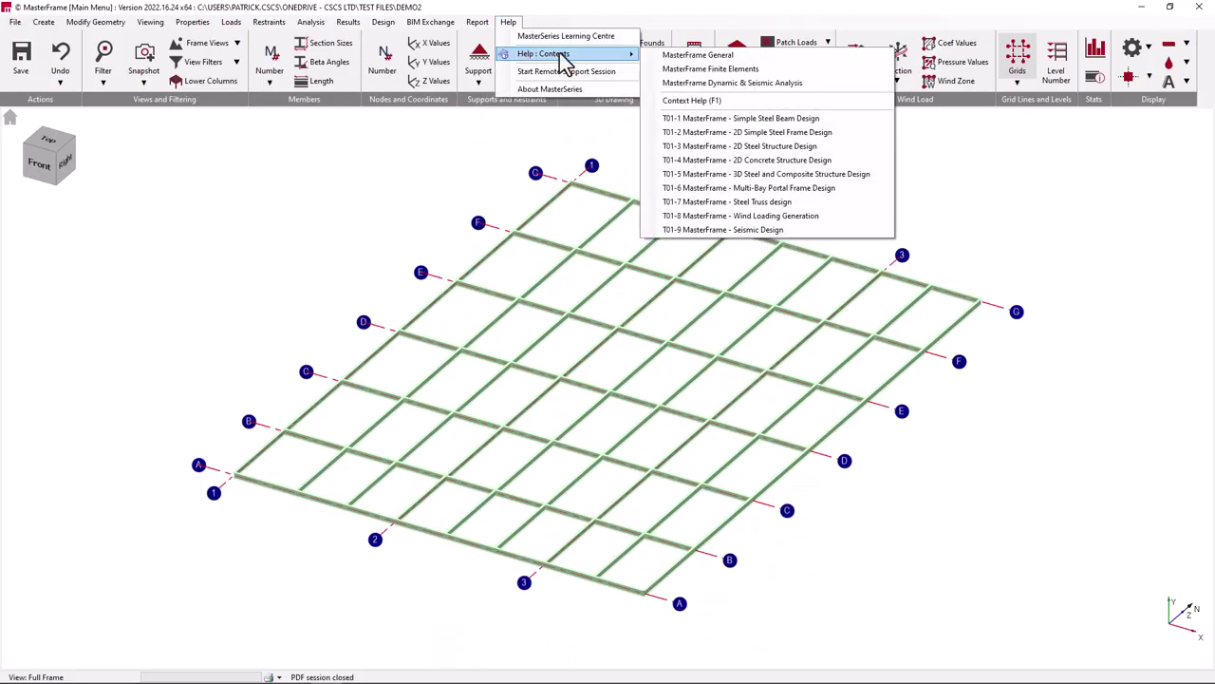
left_click(727, 100)
scroll(834, 318, "down", 5)
scroll(834, 318, "up", 10)
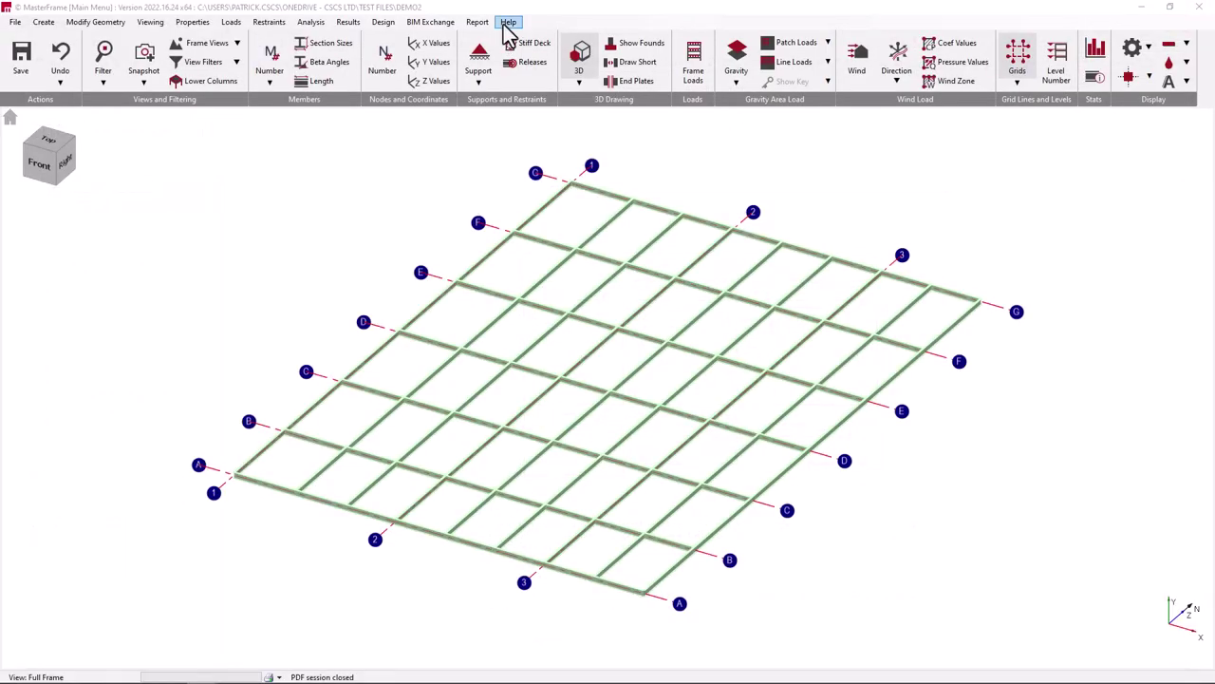
View the remote support session window and close it without starting a session.
left_click(509, 22)
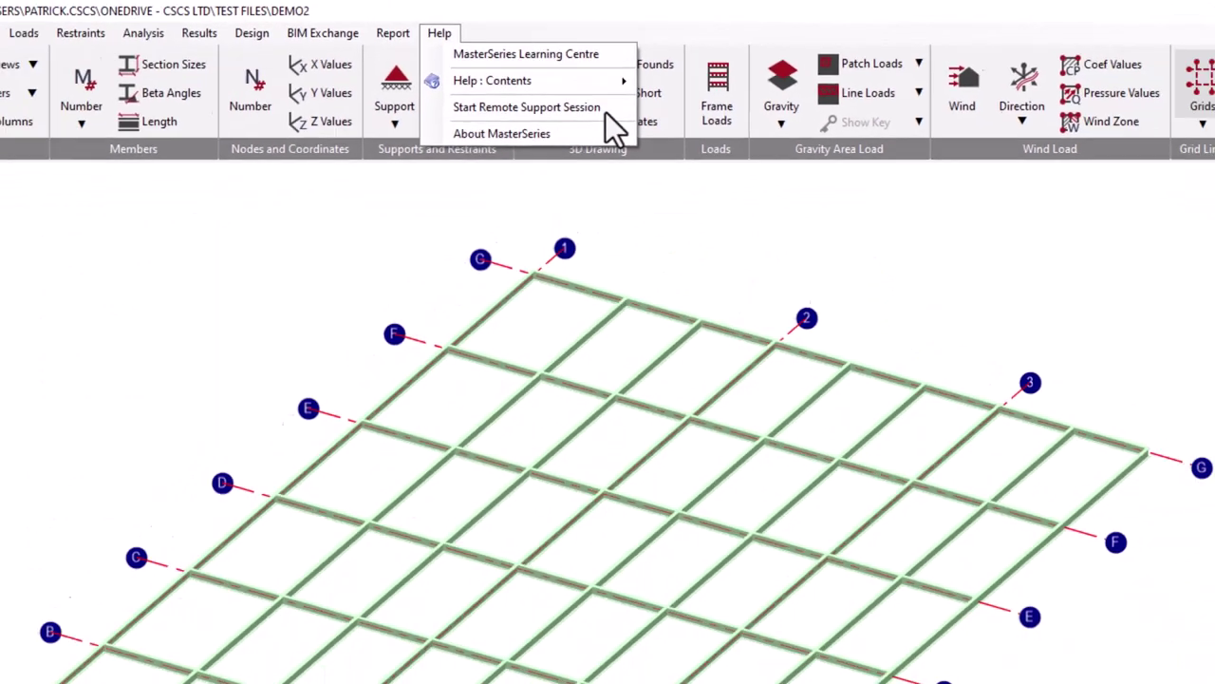
left_click(592, 144)
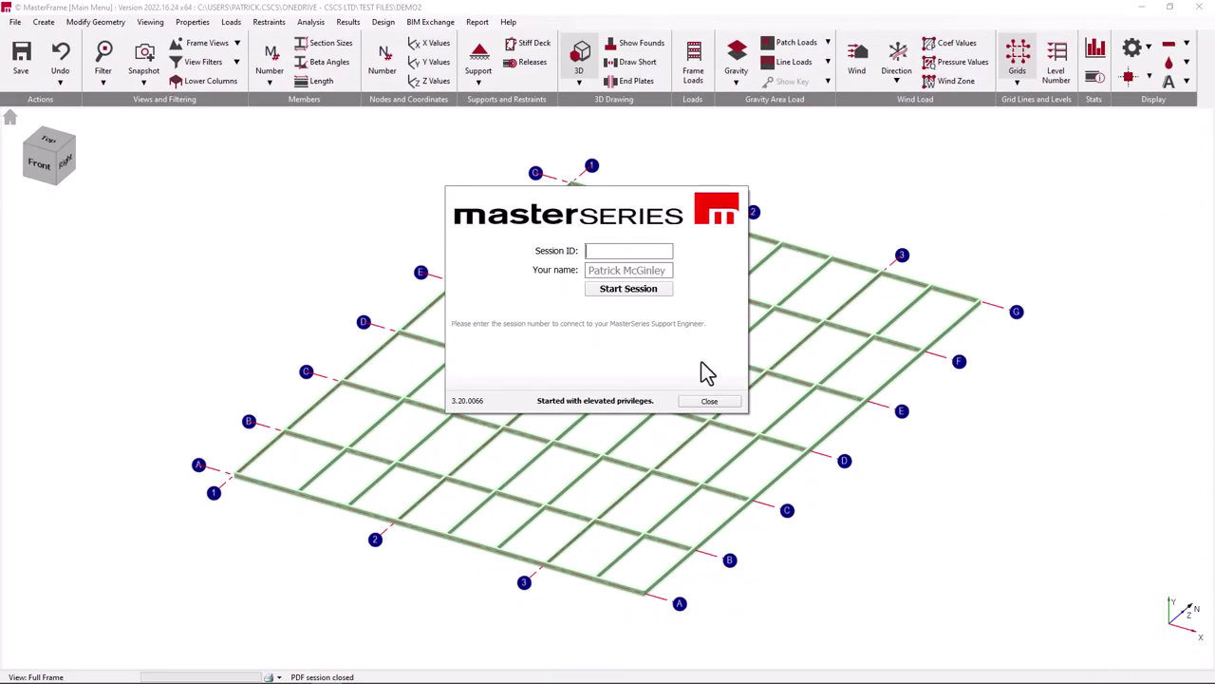
left_click(707, 401)
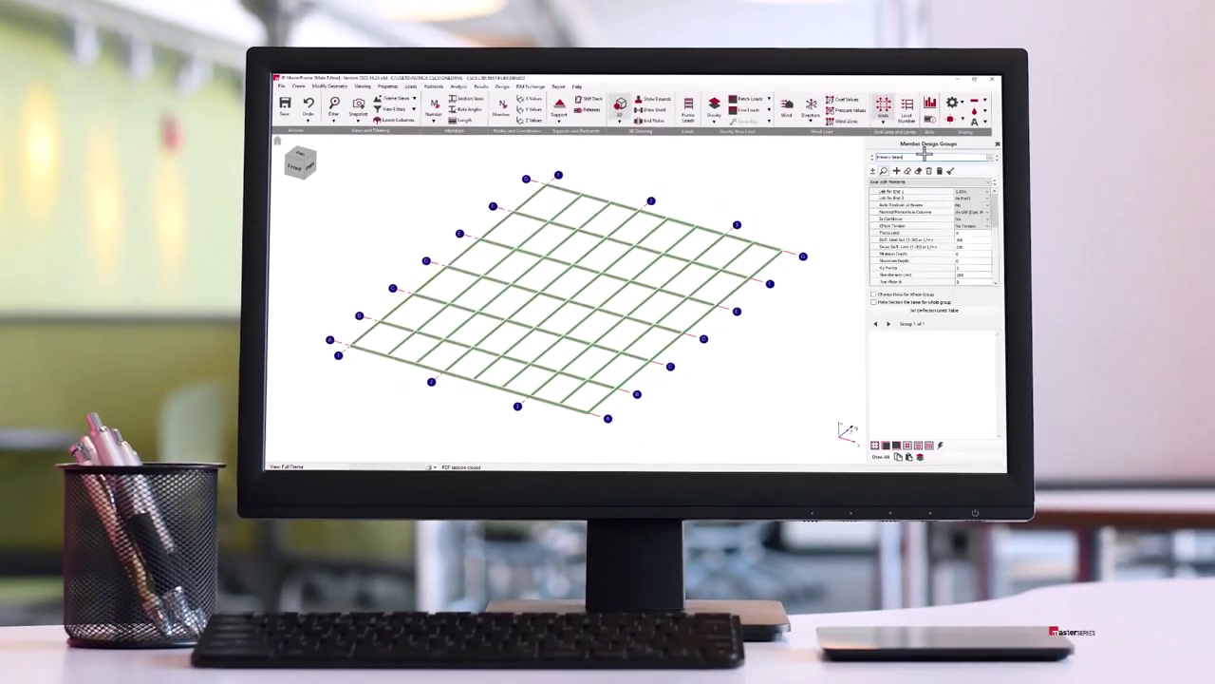
left_click(764, 265)
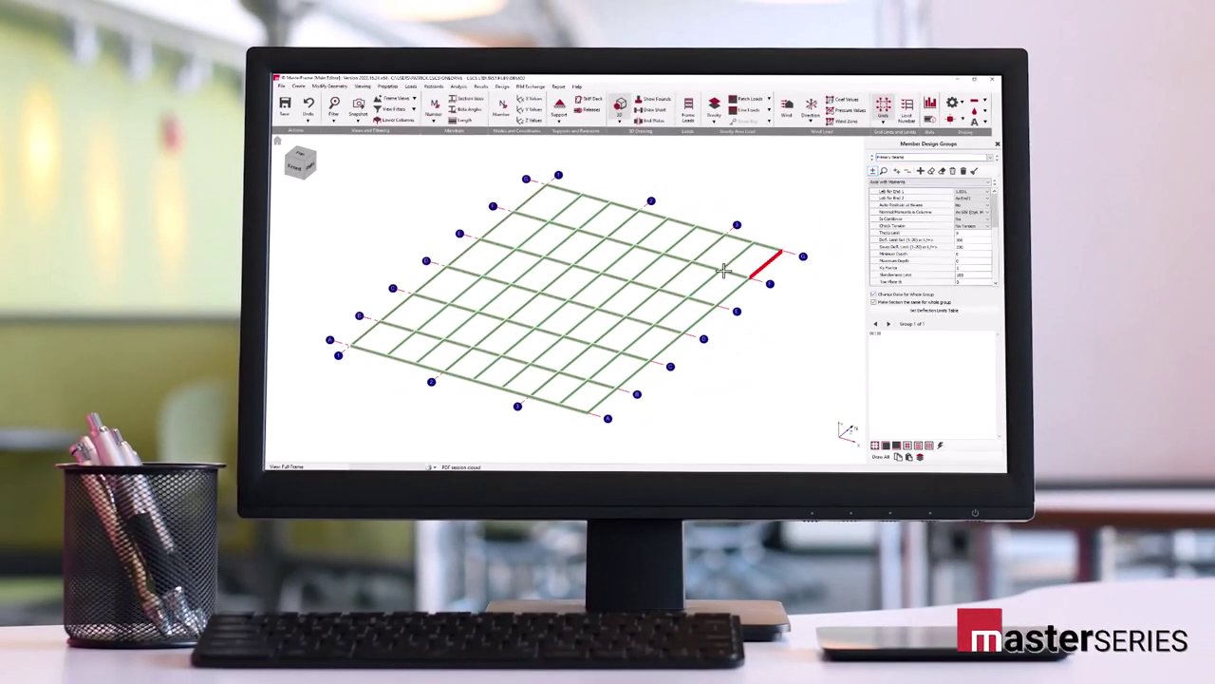
left_click(723, 271)
left_click(766, 265)
left_click(771, 247)
left_click(689, 298)
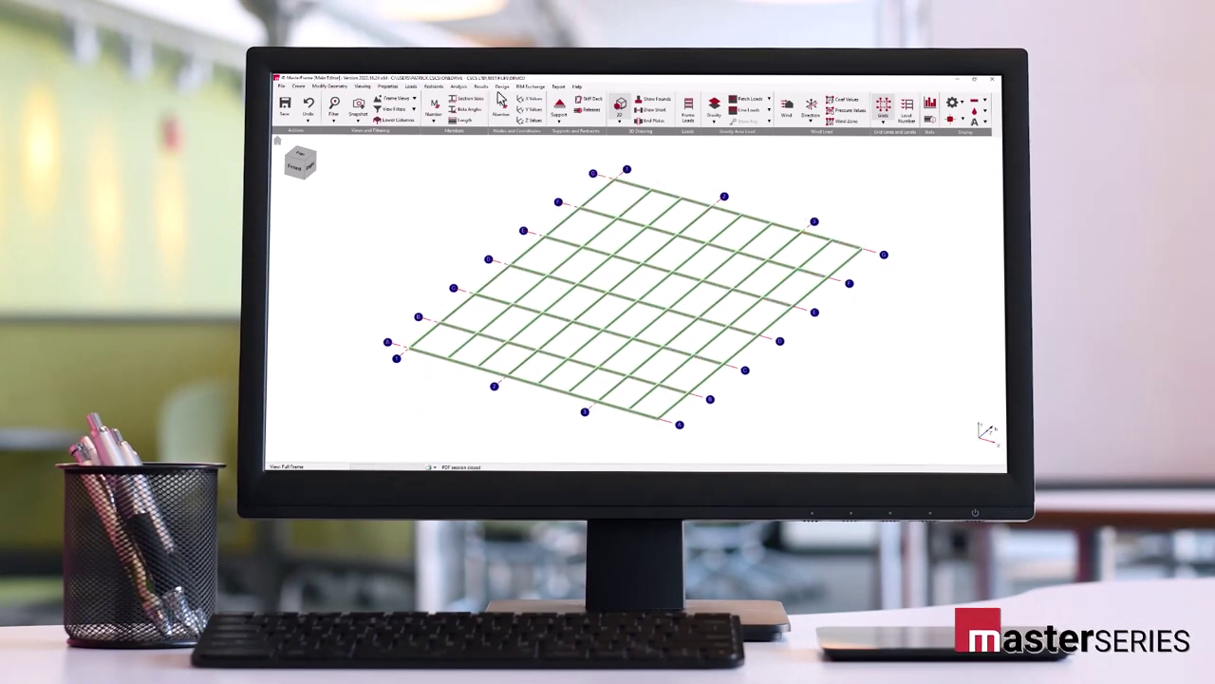
left_click(500, 86)
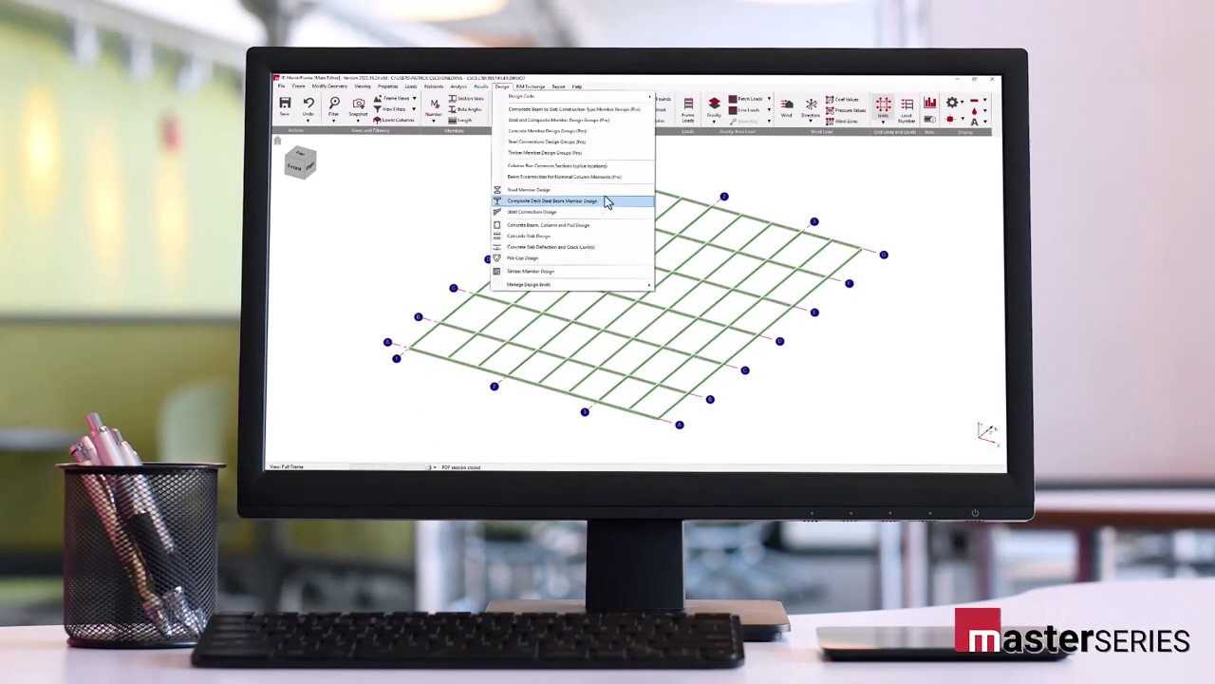